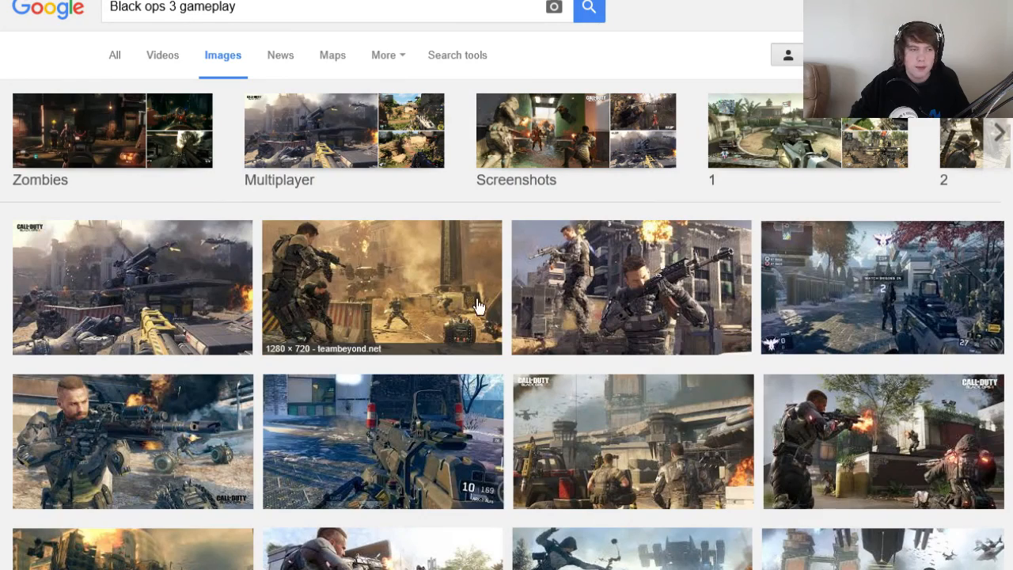
- Search Google Images for "Black ops 3" instead of gameplay shots and look through the image results
double_click(279, 9)
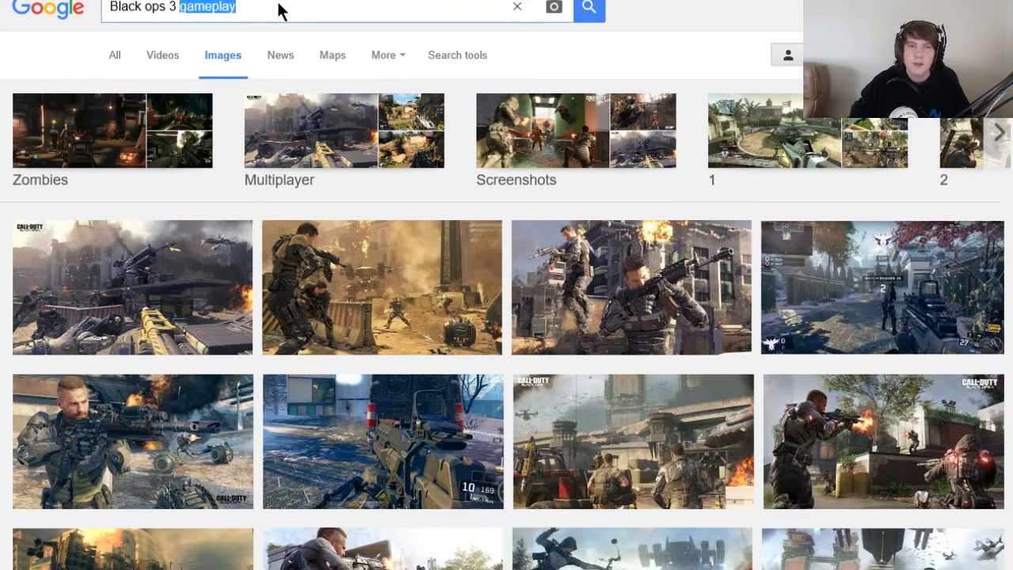
key(BackSpace)
key(Return)
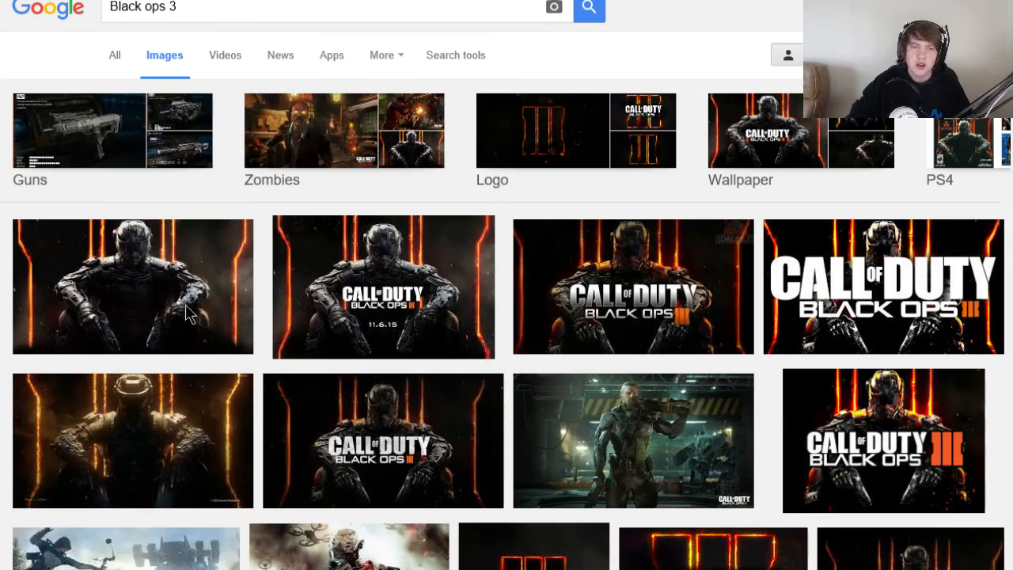
scroll(585, 422, down, 3)
scroll(154, 244, up, 3)
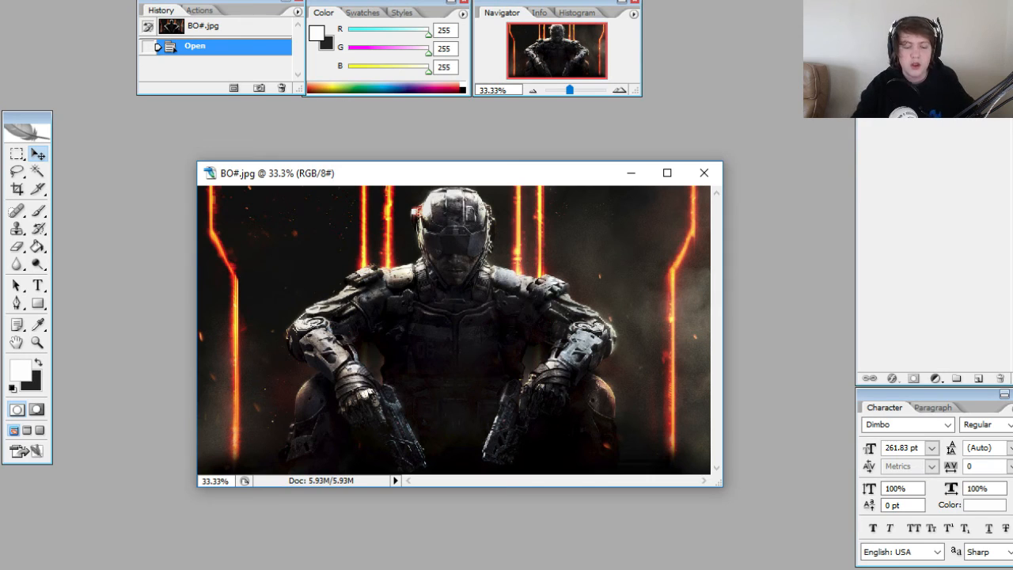
- In Photoshop, create a new white RGB document named Thumbnail, 1280 by 720 pixels
key(ctrl+n)
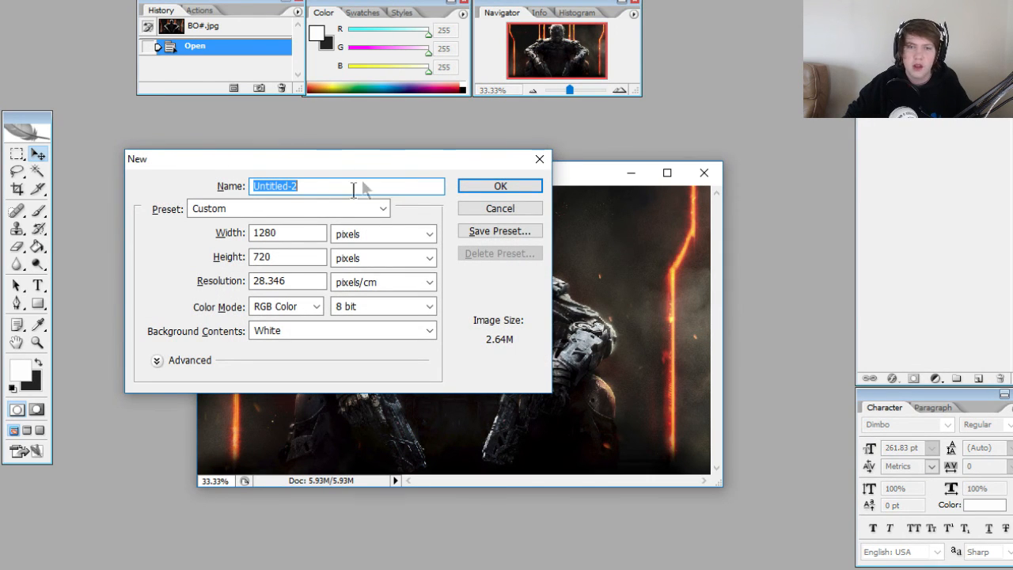
click(306, 233)
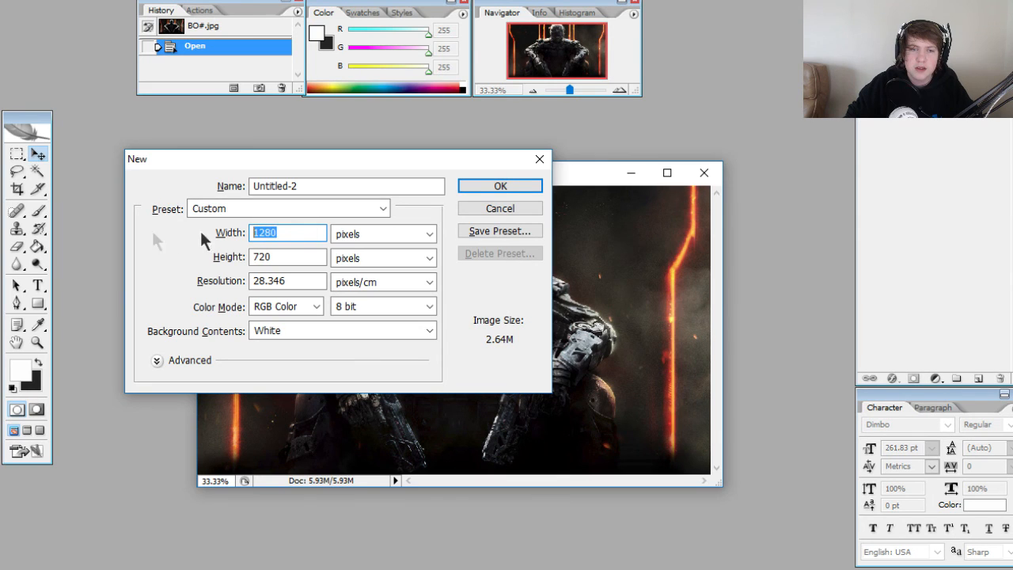
key(Tab)
double_click(303, 191)
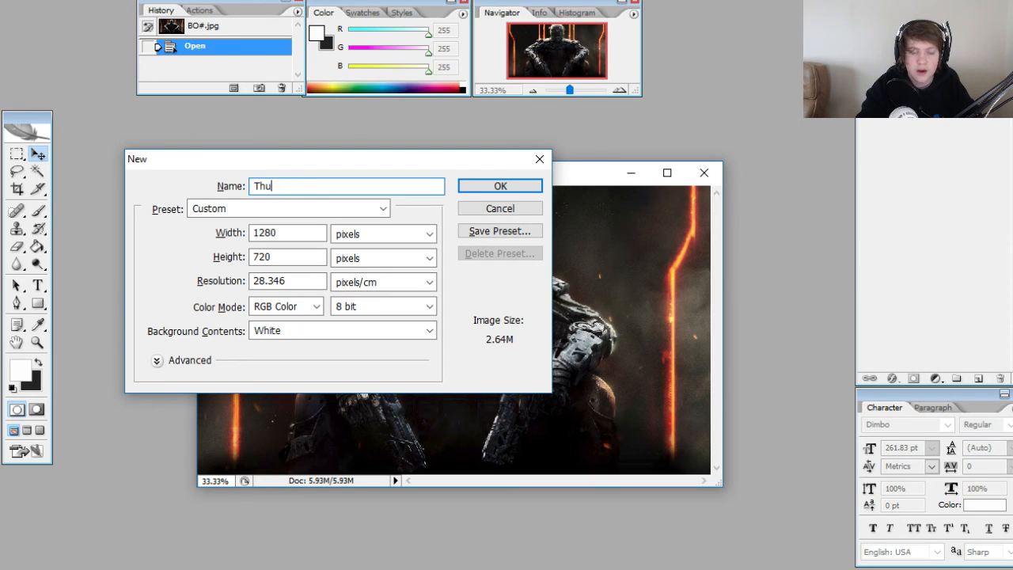
key(Return)
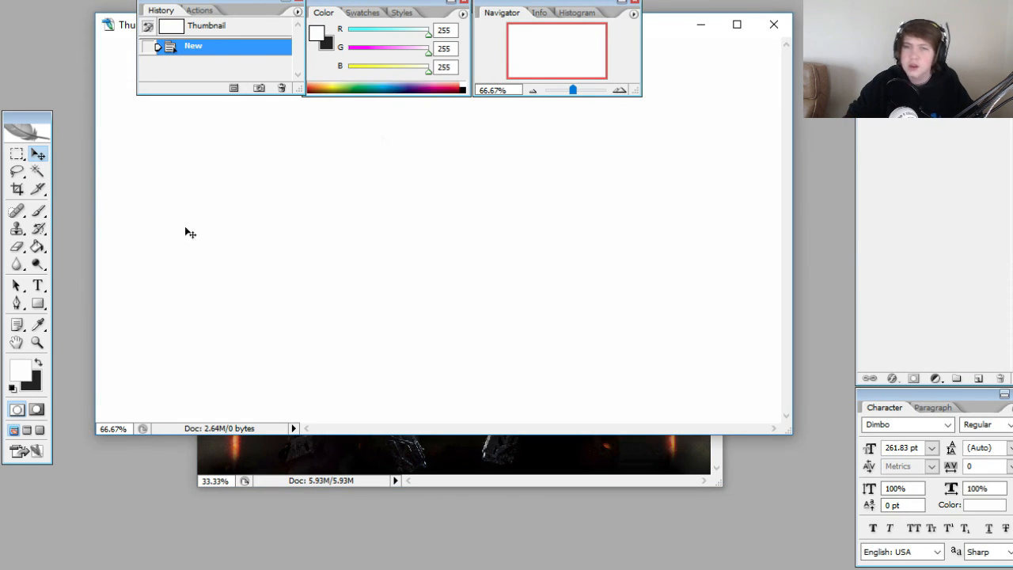
- Copy the soldier image from BO#.jpg into the Thumbnail document as a new layer and maximize that document's window
drag(644, 31, 679, 113)
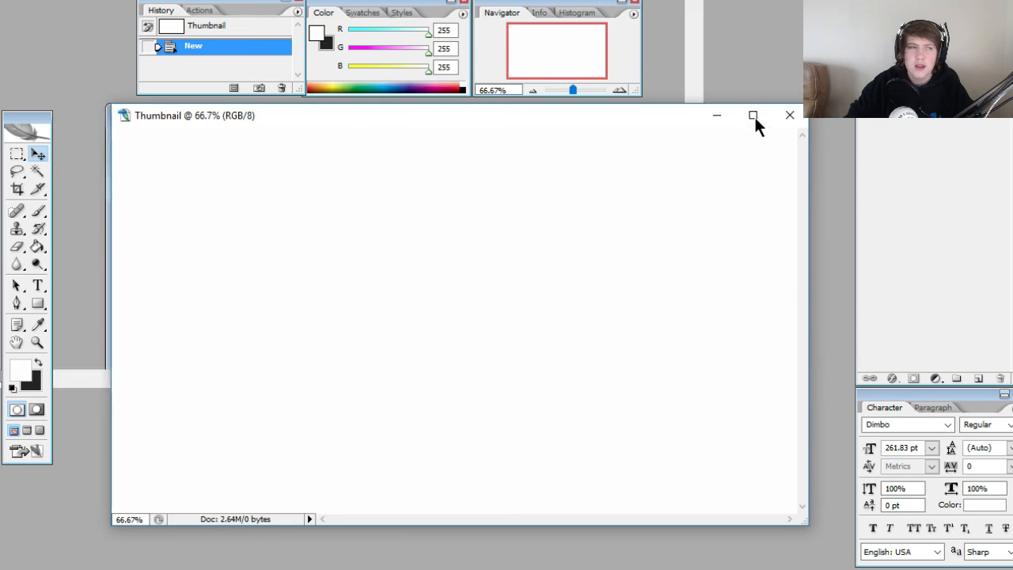
click(754, 115)
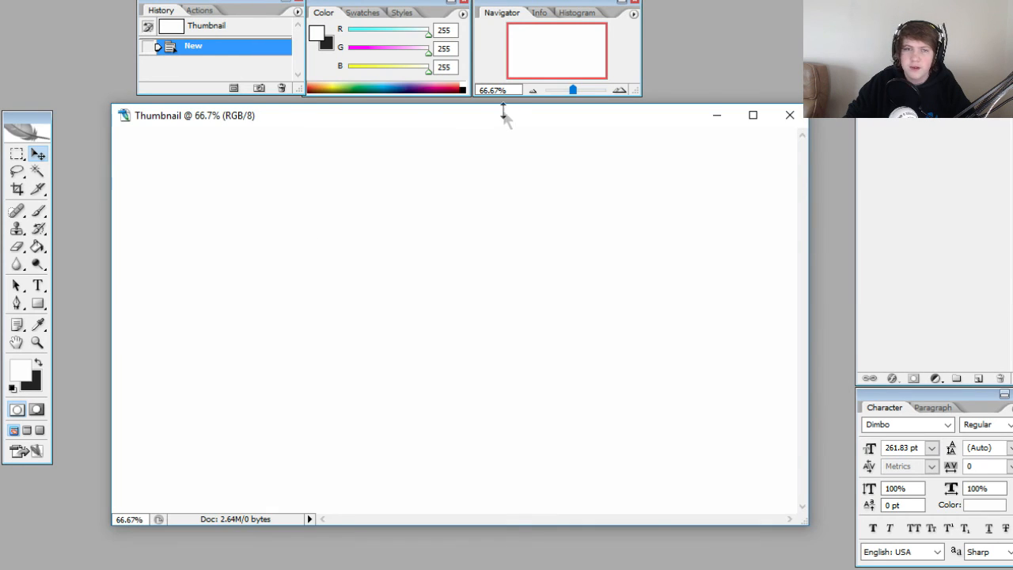
drag(504, 113, 589, 269)
drag(472, 172, 450, 125)
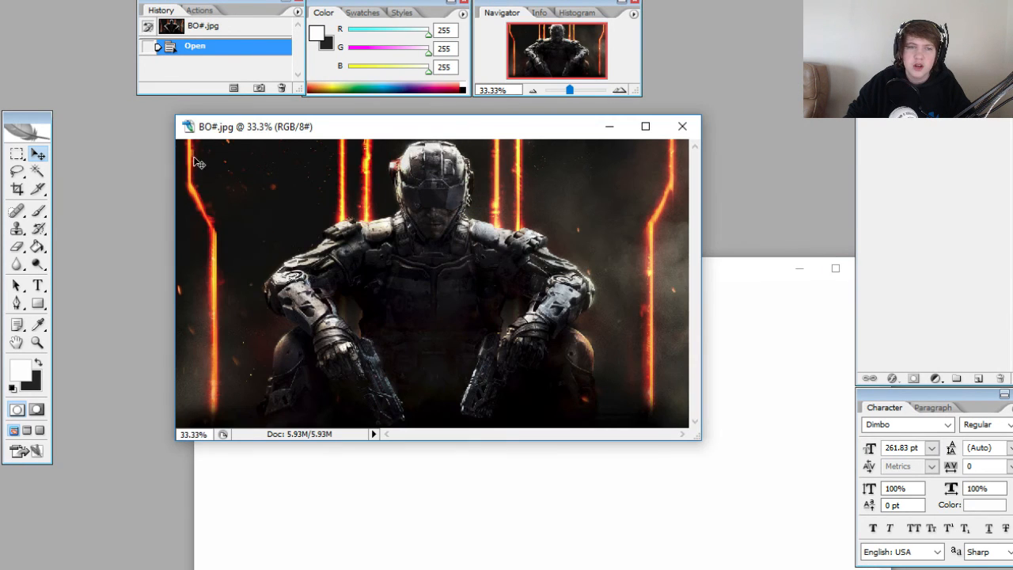
drag(409, 222, 624, 468)
click(835, 268)
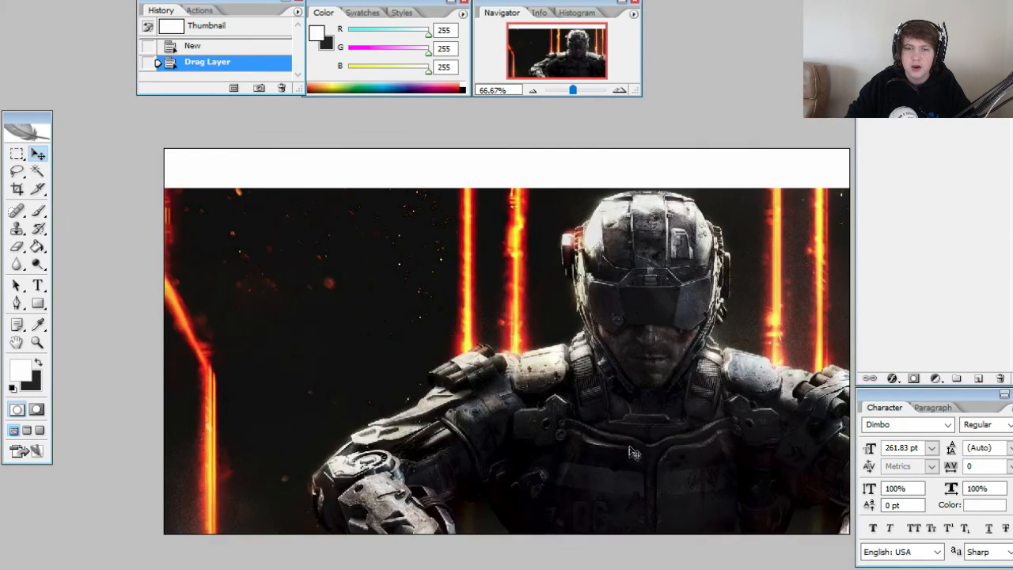
- Scale the soldier image down with Free Transform and place it against the canvas's lower-left corner
drag(603, 319, 616, 355)
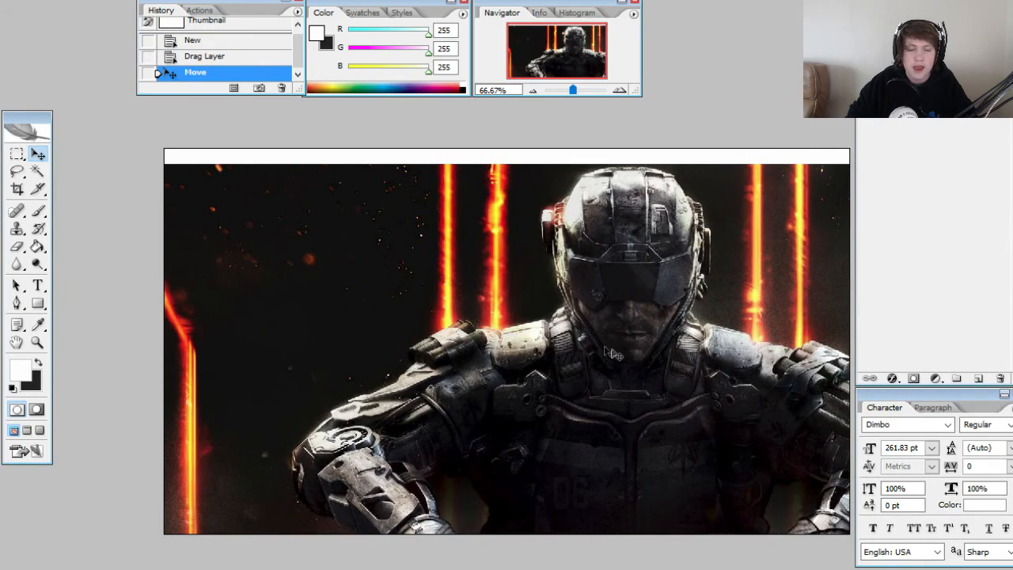
key(ctrl+t)
drag(114, 162, 290, 210)
drag(363, 292, 239, 384)
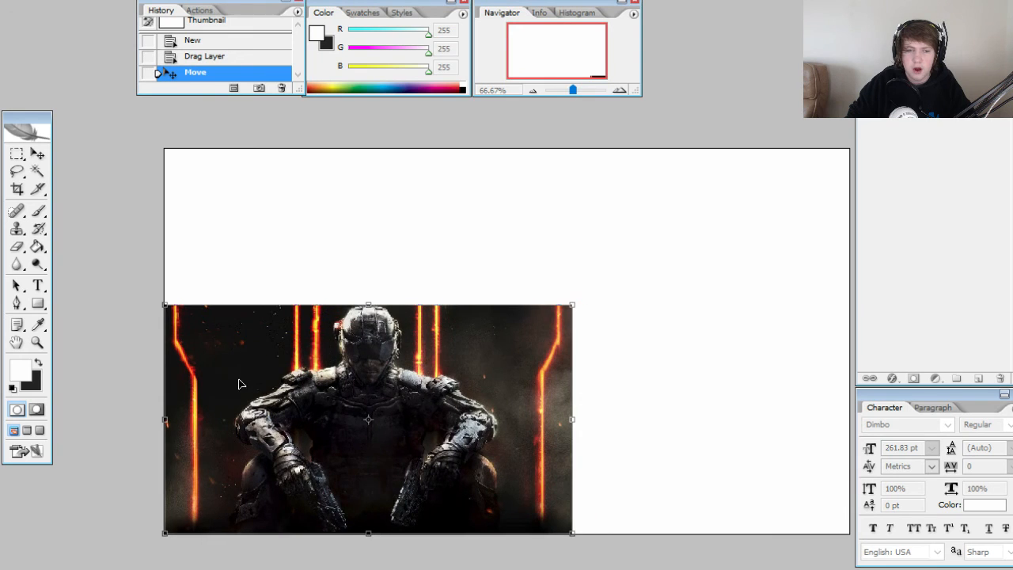
drag(572, 302, 705, 231)
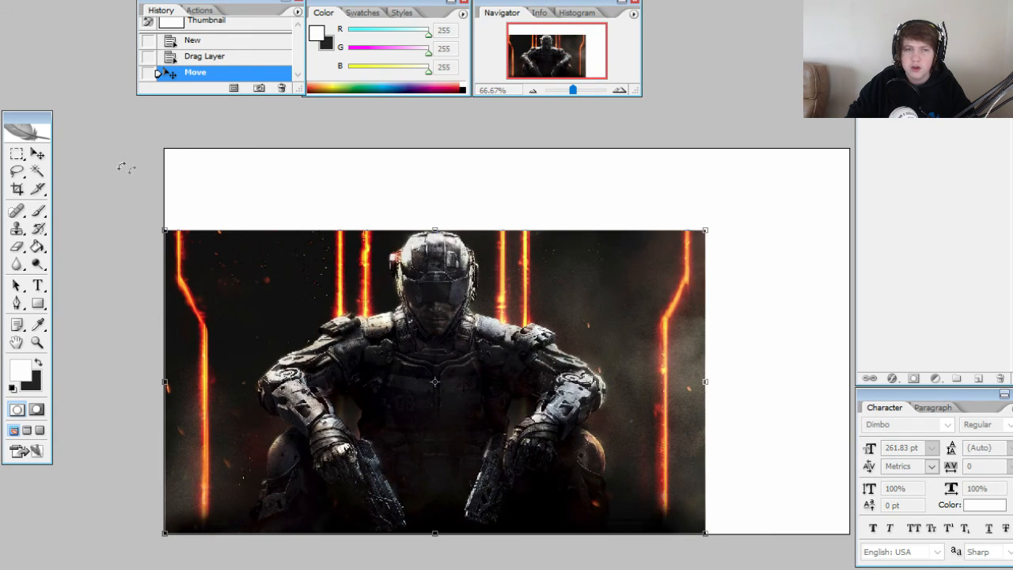
click(38, 154)
click(448, 224)
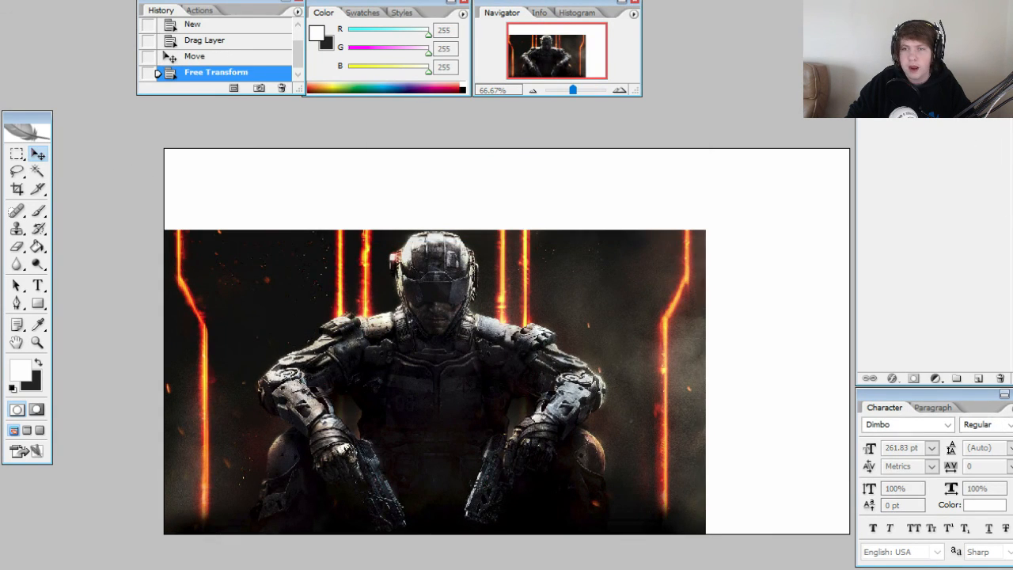
- Set the foreground color to dark grey RGB 24, 24, 24 and fill the white background with the Paint Bucket
key(g)
click(38, 361)
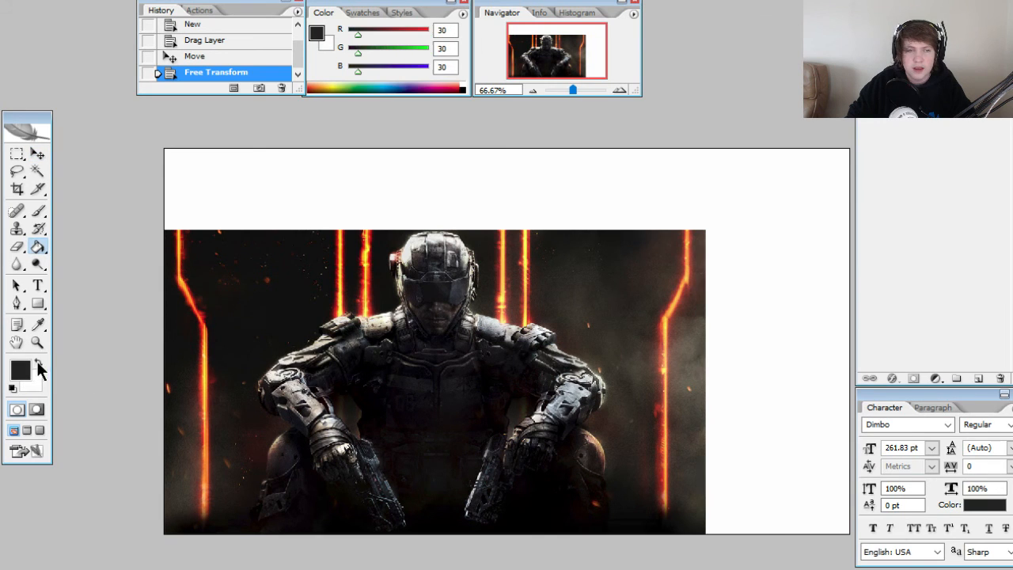
click(19, 370)
click(283, 304)
click(254, 398)
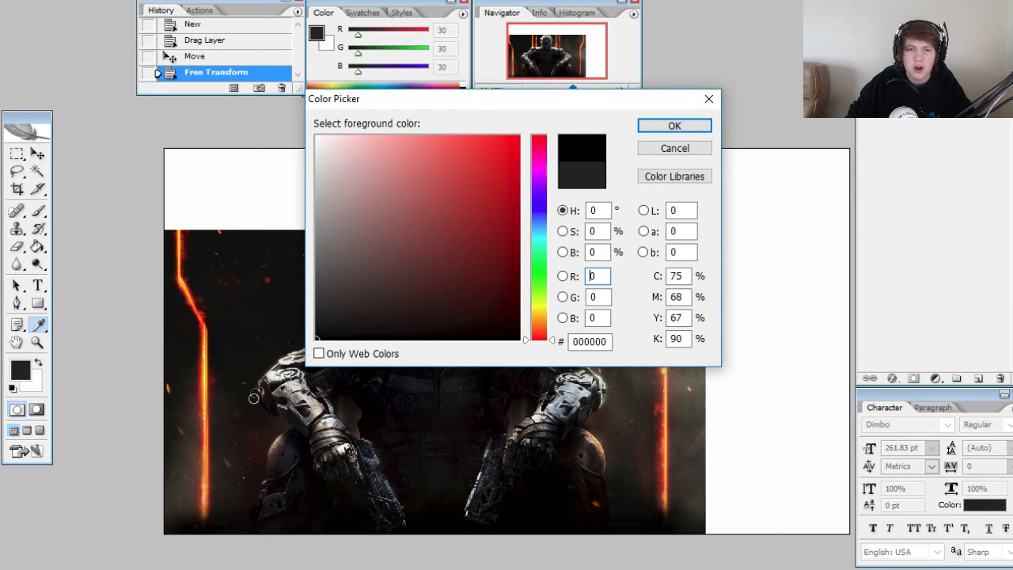
drag(218, 347, 181, 323)
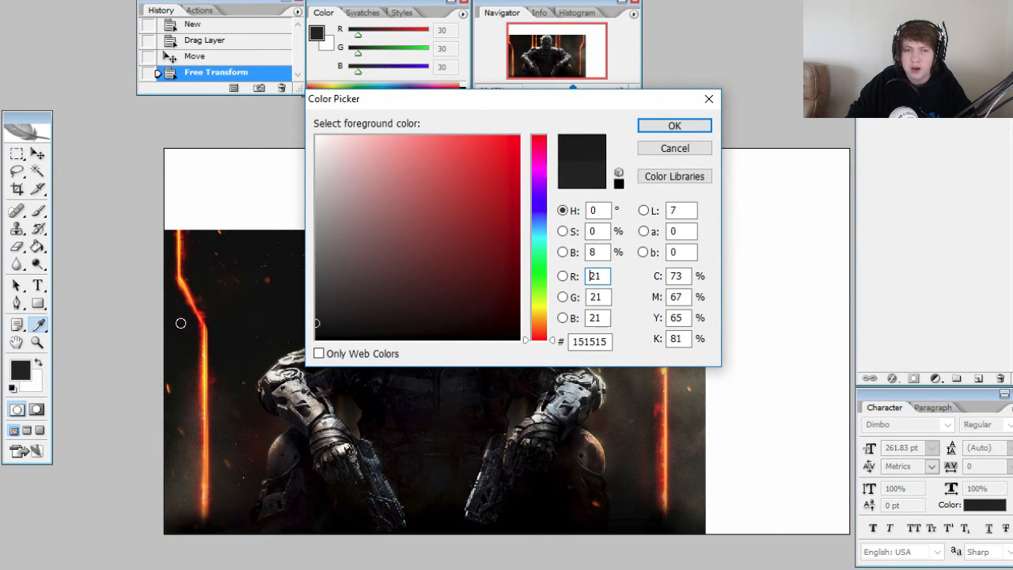
click(672, 126)
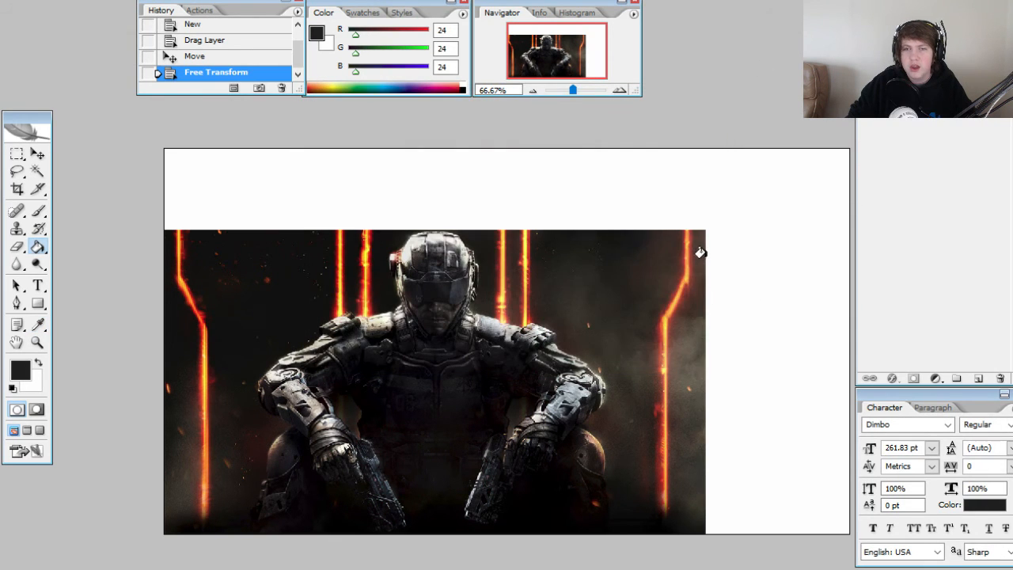
click(729, 255)
- Enlarge the soldier image layer with Free Transform until it covers the whole canvas
click(927, 75)
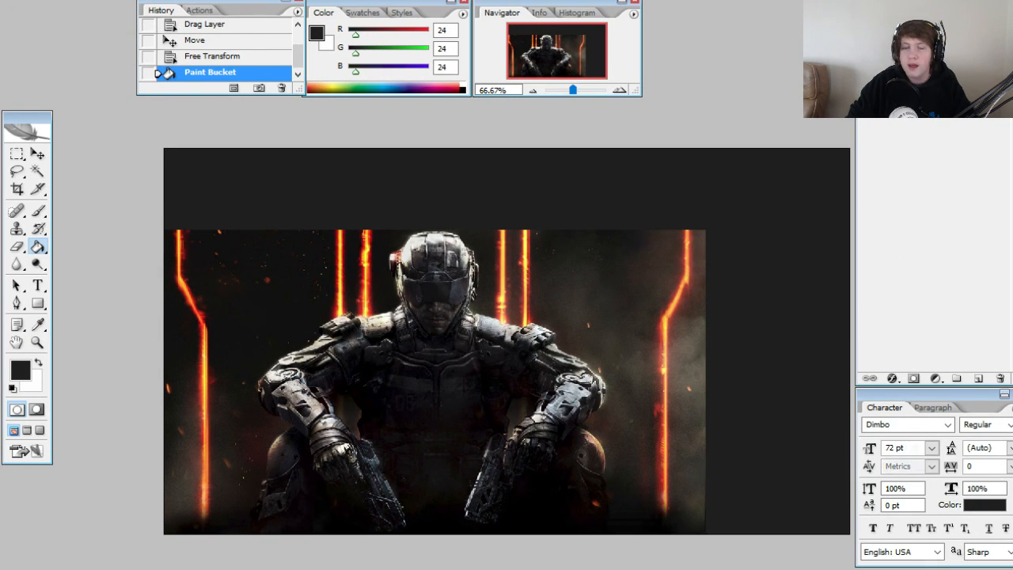
key(ctrl+t)
drag(705, 230, 853, 155)
key(v)
click(474, 224)
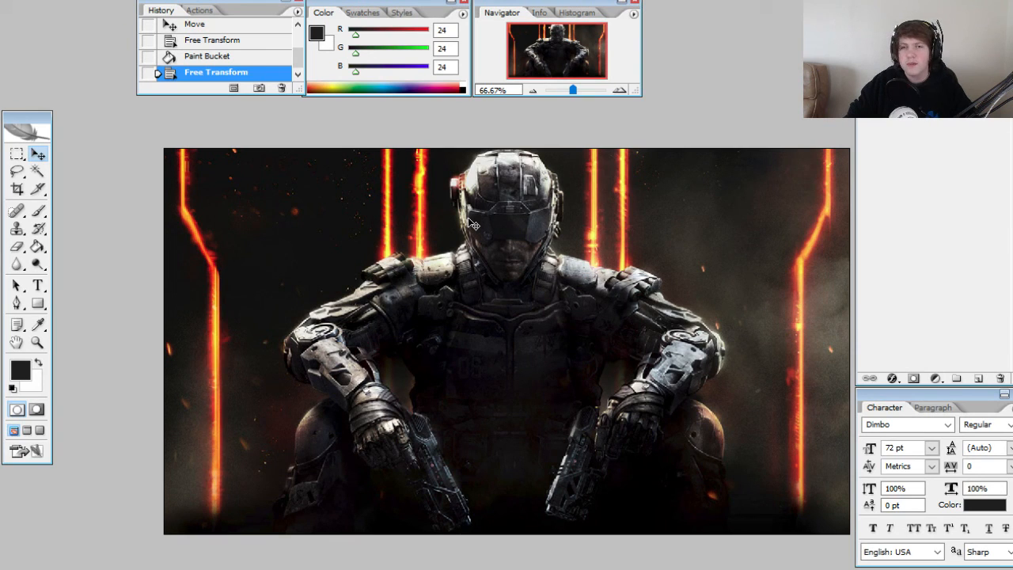
- Try a darkening blend mode, restore the image's normal look, and adjust the layer opacity
click(918, 136)
click(898, 214)
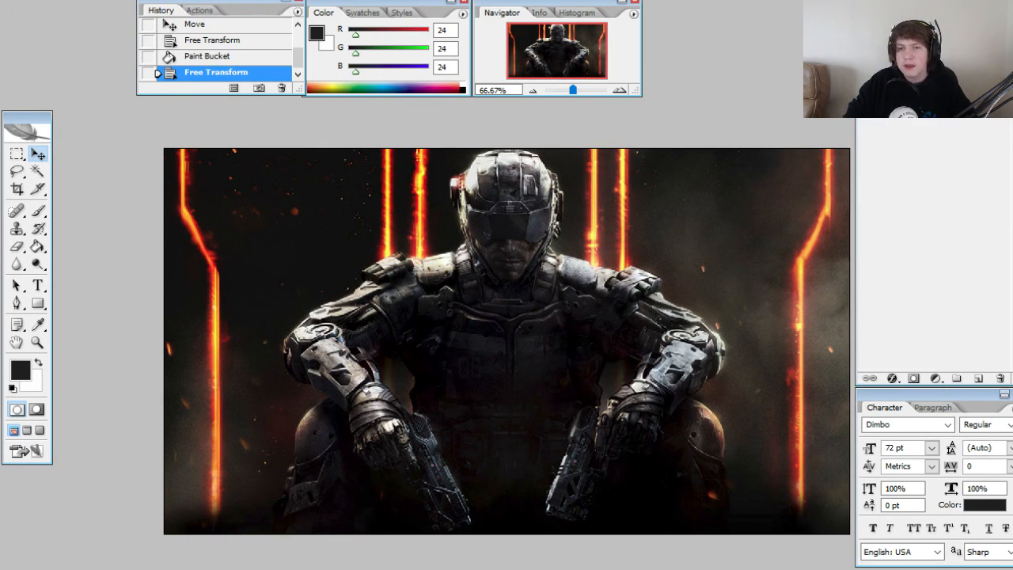
click(902, 228)
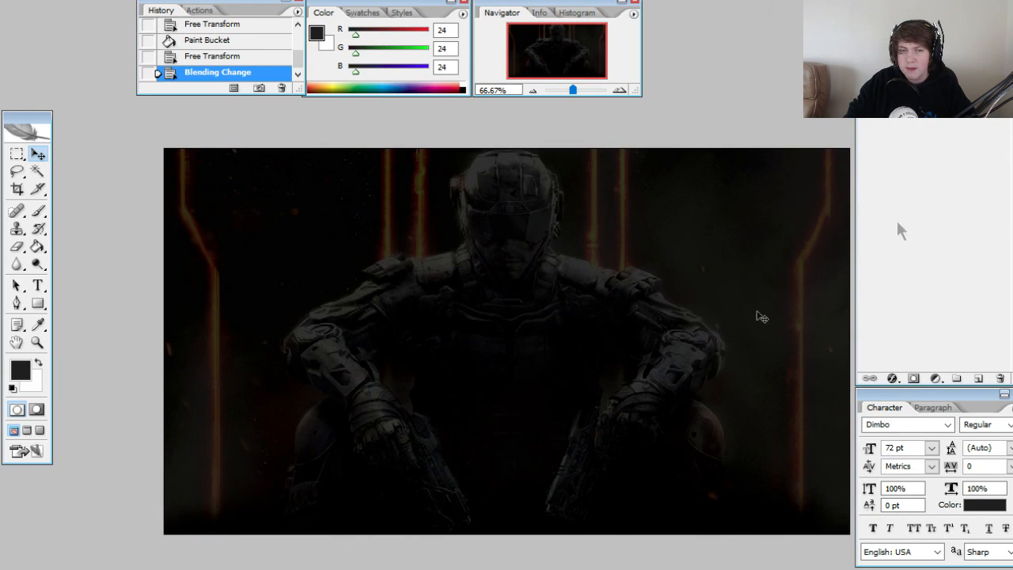
click(902, 38)
click(883, 164)
drag(999, 52, 942, 53)
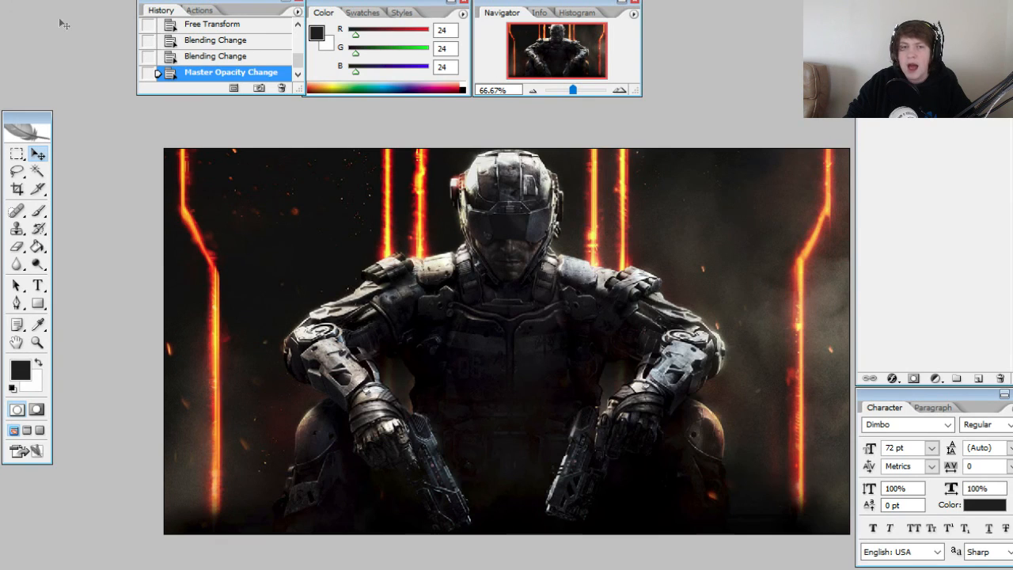
- Apply a Gaussian Blur with a radius of 15 pixels to the soldier image
click(192, 1)
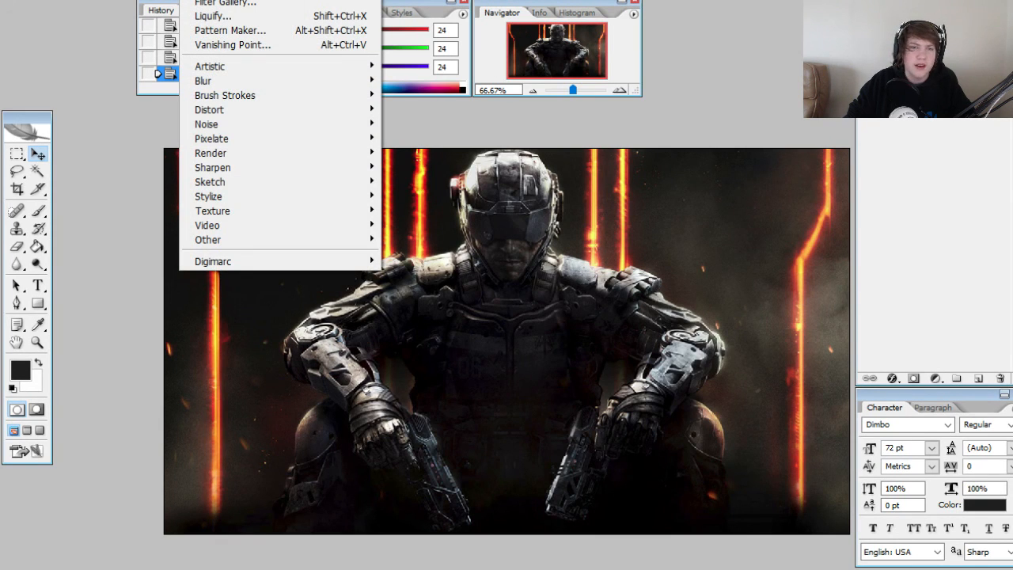
key(Escape)
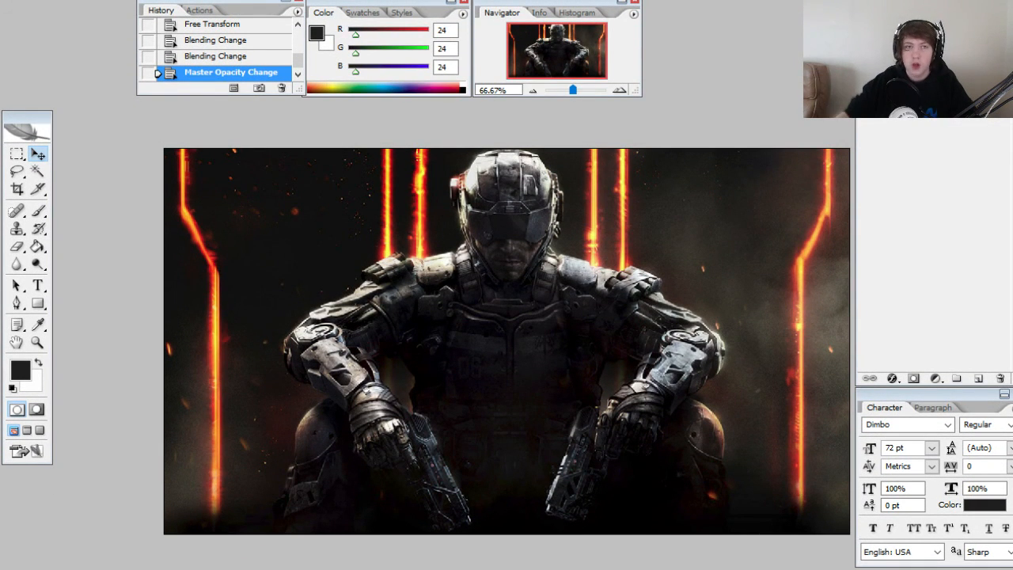
click(193, 1)
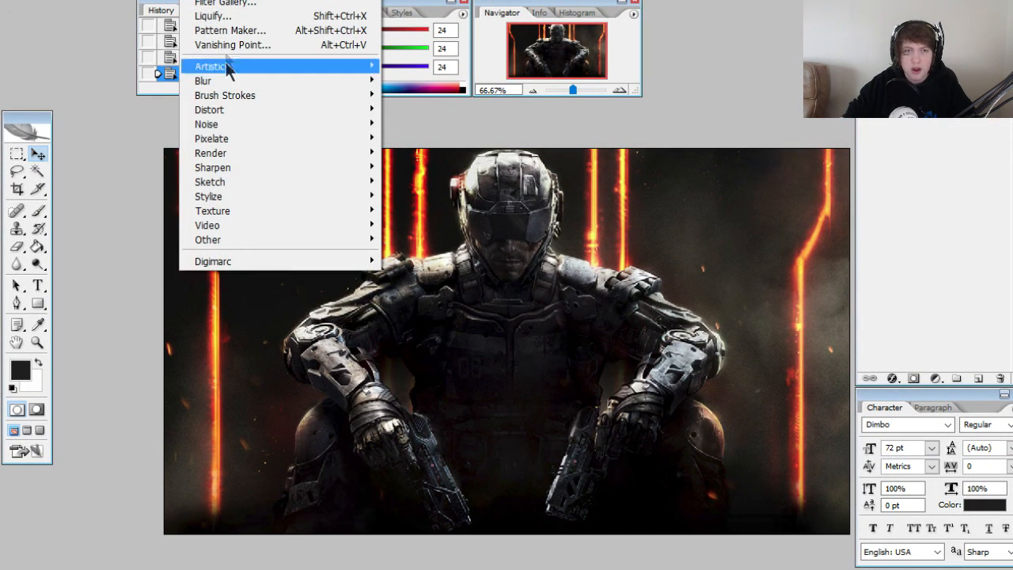
mouse_move(230, 80)
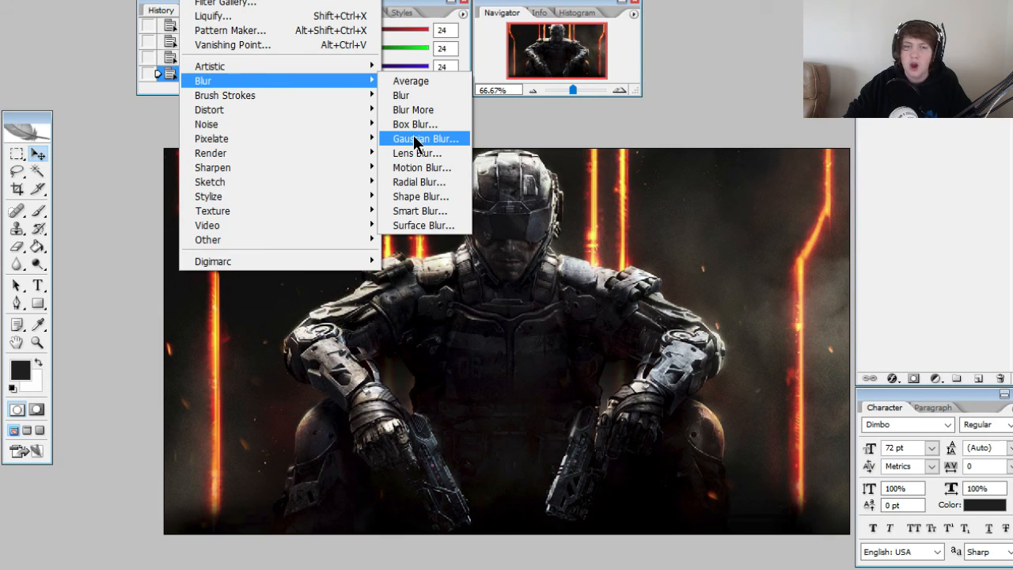
click(414, 141)
drag(496, 101, 663, 491)
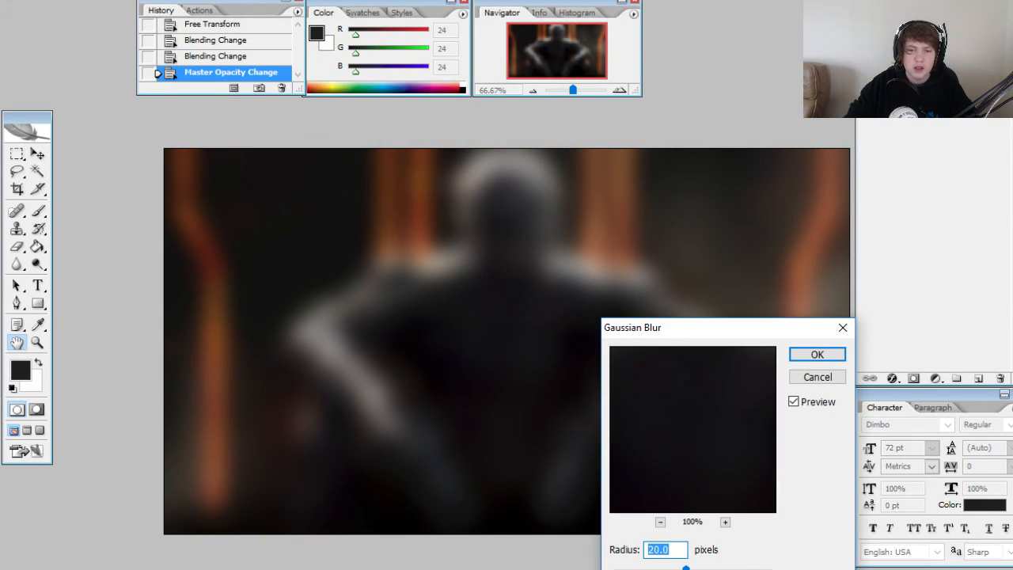
key(Up)
key(Up)
key(Up)
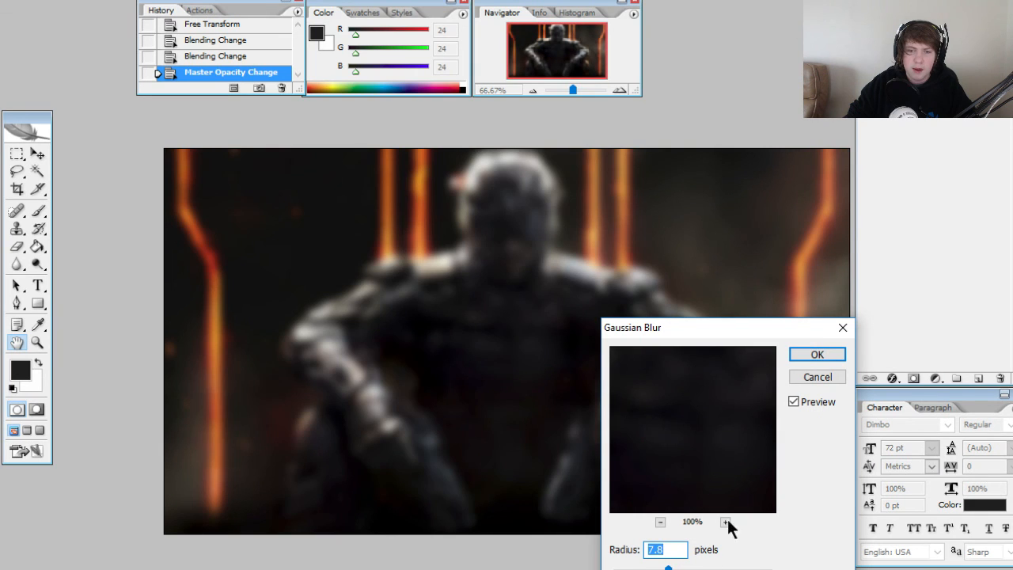
text(15)
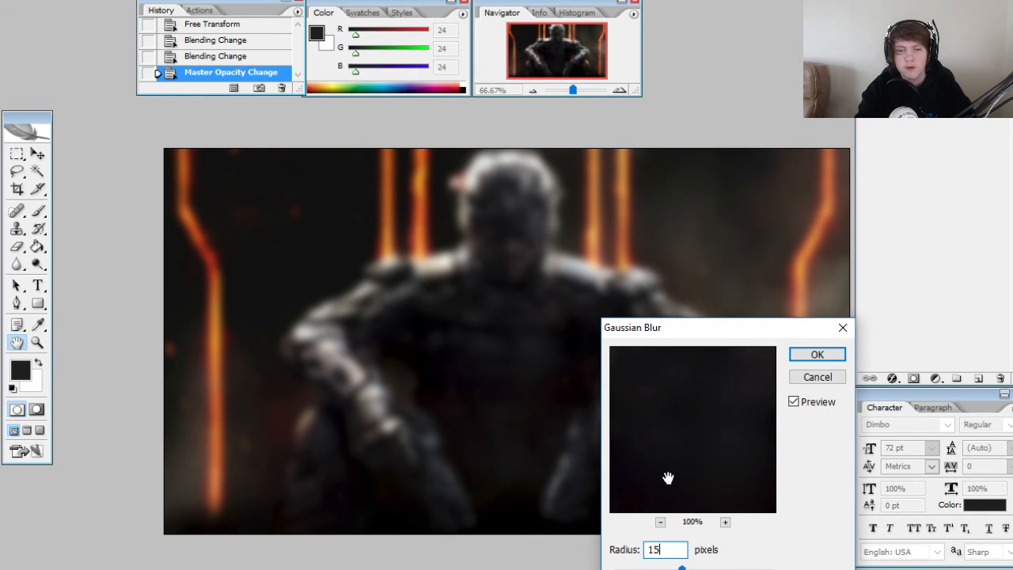
key(Return)
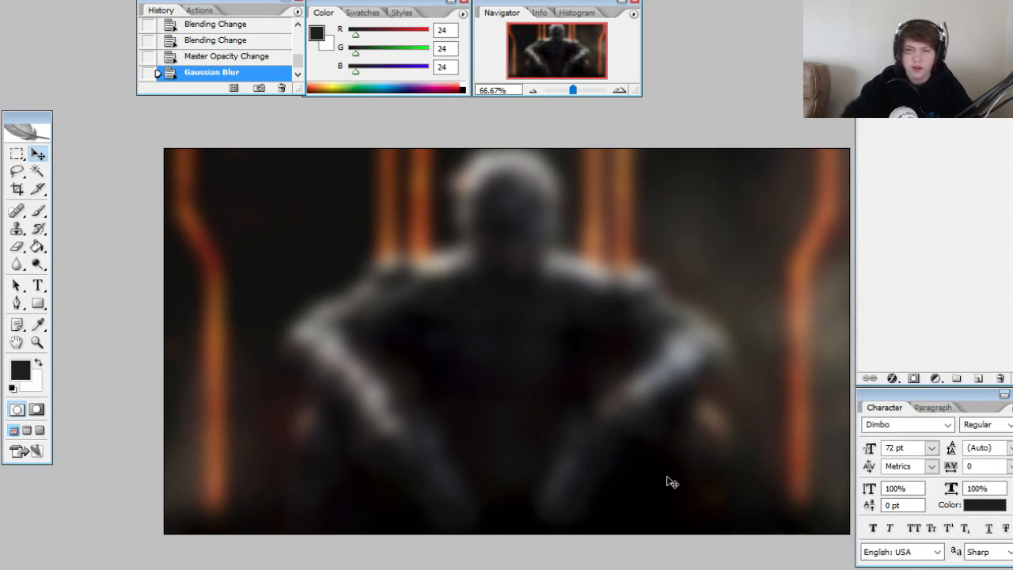
- Add a new layer and try out different opacity and blend mode settings
click(978, 379)
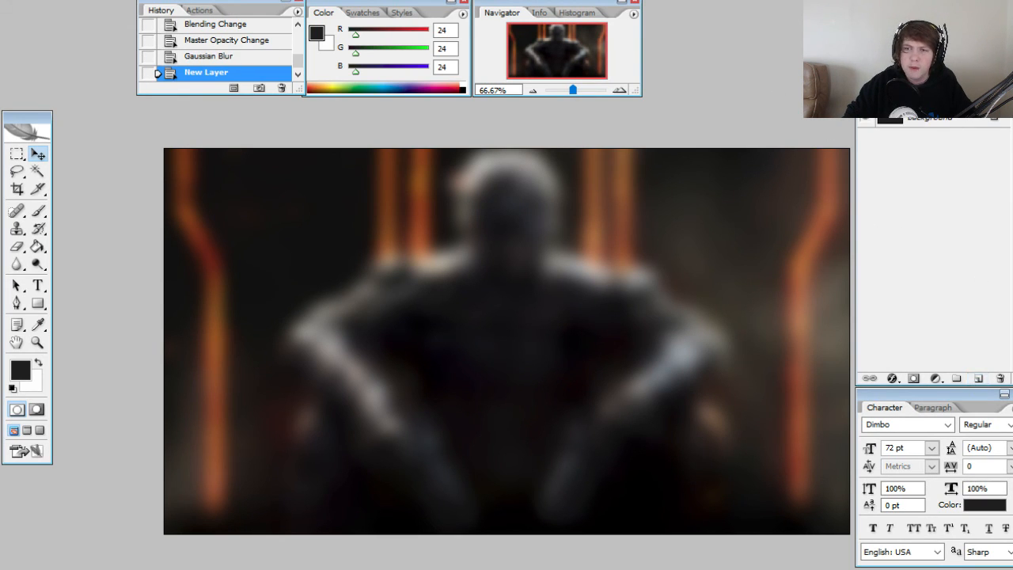
drag(1002, 45, 979, 45)
click(902, 45)
click(897, 216)
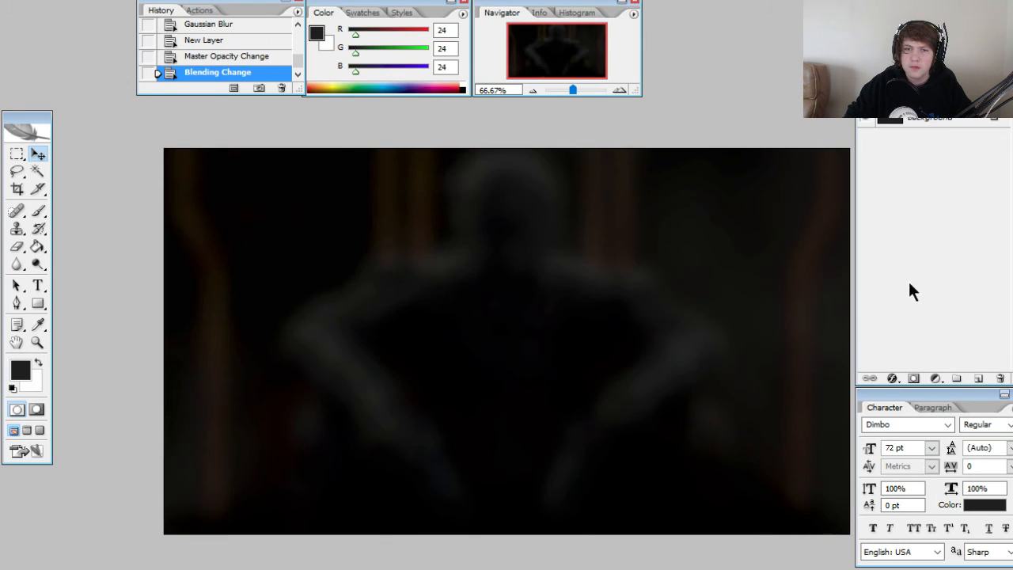
click(902, 45)
click(897, 228)
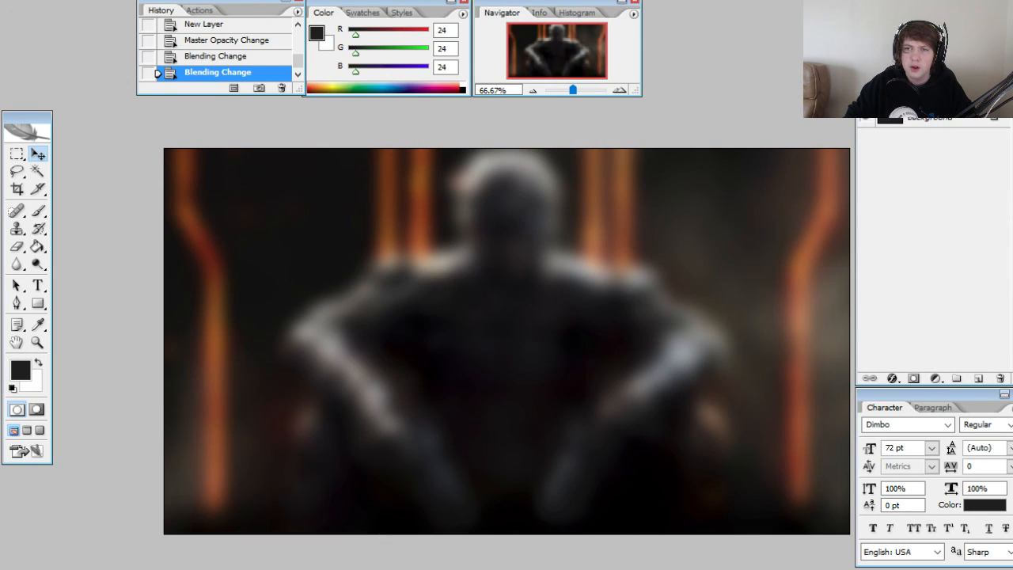
- Lower the opacity of the blurred soldier image layer so the dark background shows through
key(0)
key(6)
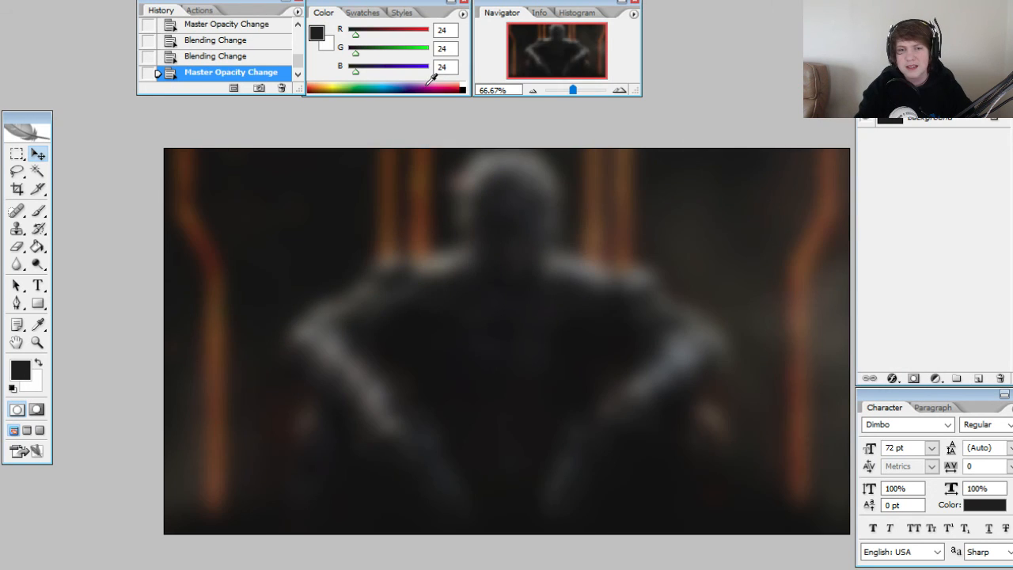
key(9)
key(5)
key(6)
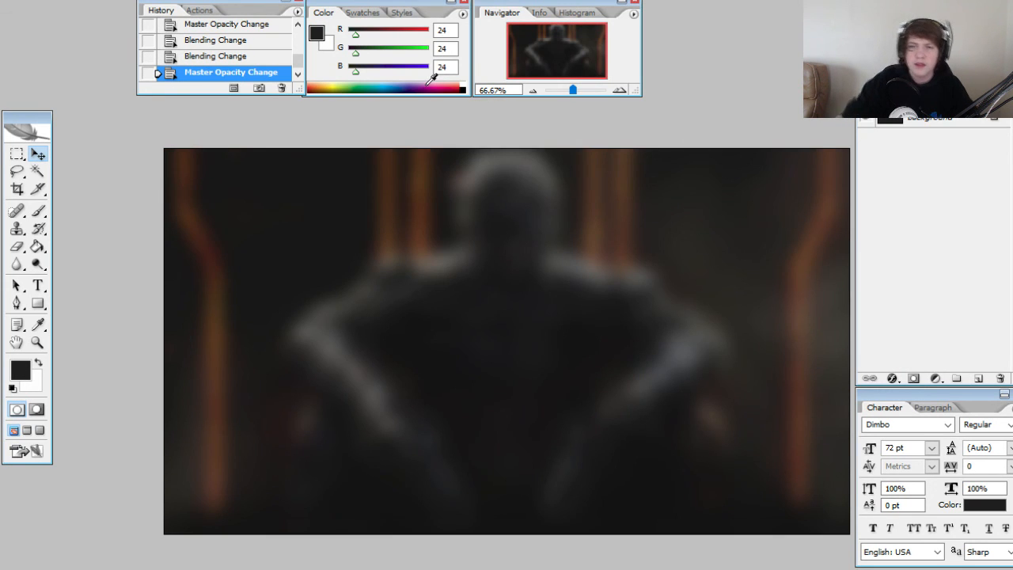
- Set the foreground color to near-black 0d0d0d and fill the Background layer with the Paint Bucket
click(973, 120)
click(19, 370)
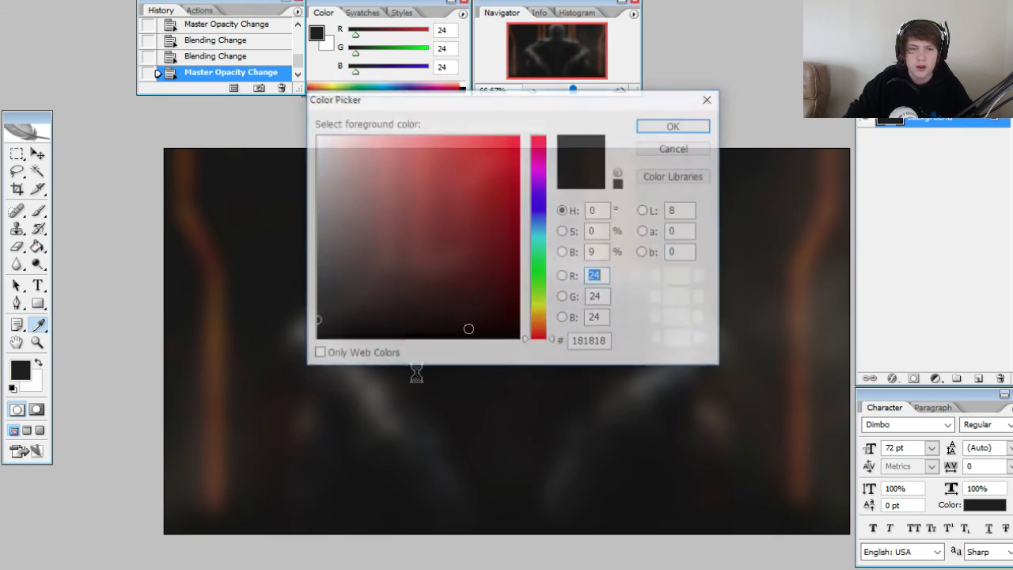
drag(291, 318, 284, 330)
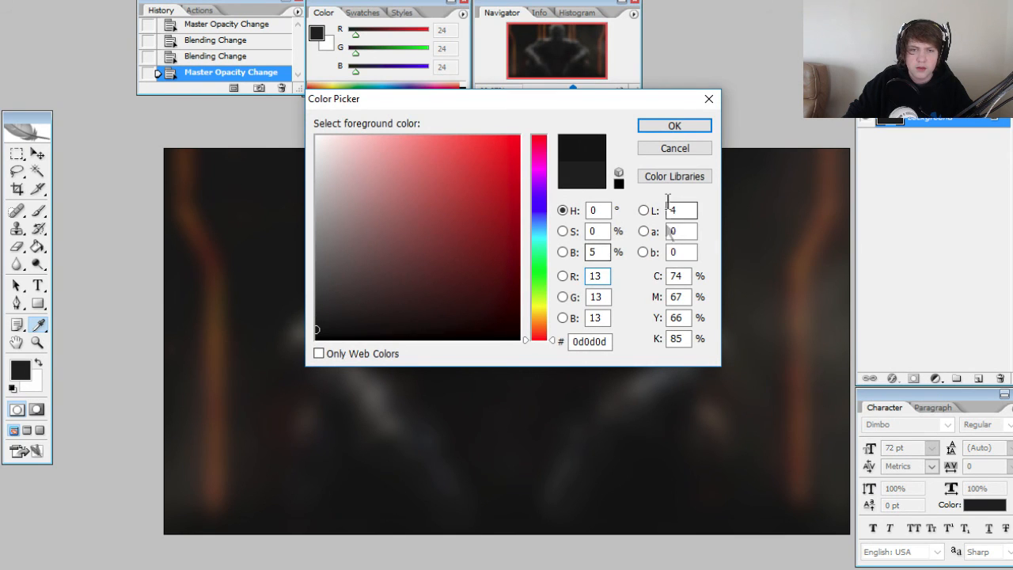
click(685, 126)
key(g)
click(687, 322)
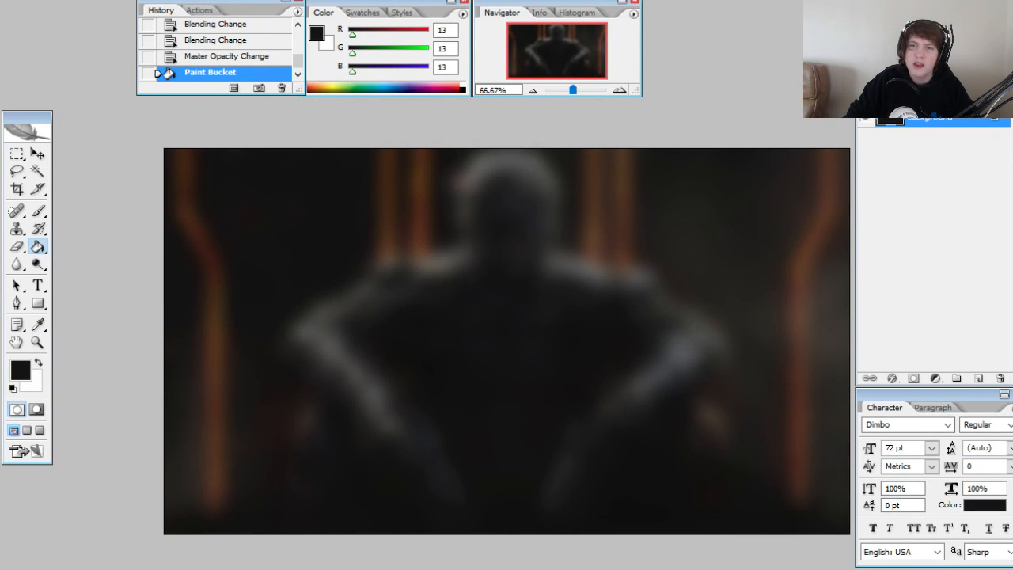
- Brush large soft white glows over the canvas's lower-left corner, upper-right corner and top center
click(934, 98)
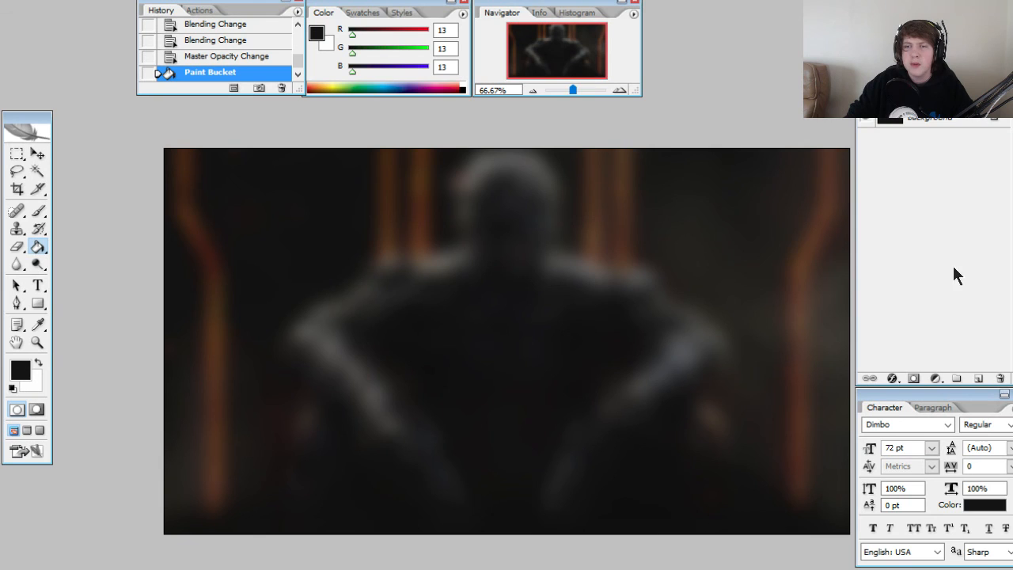
key(b)
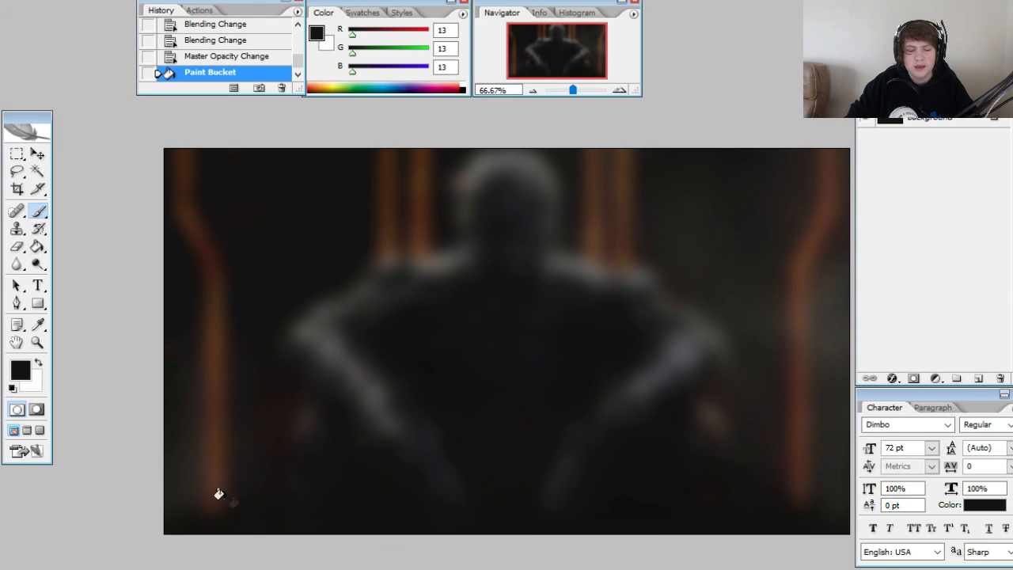
click(38, 363)
key(bracketright)
click(190, 484)
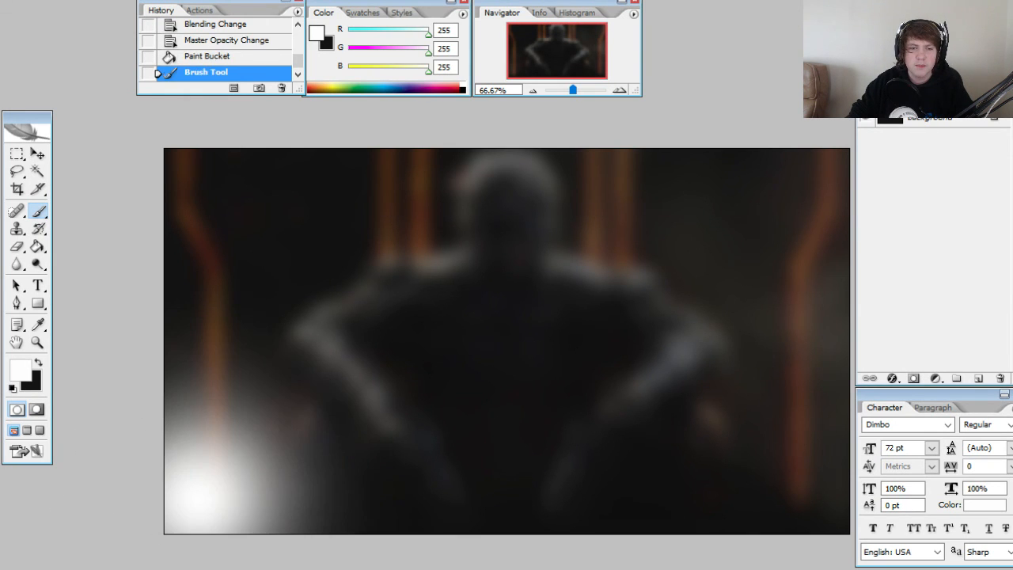
click(831, 131)
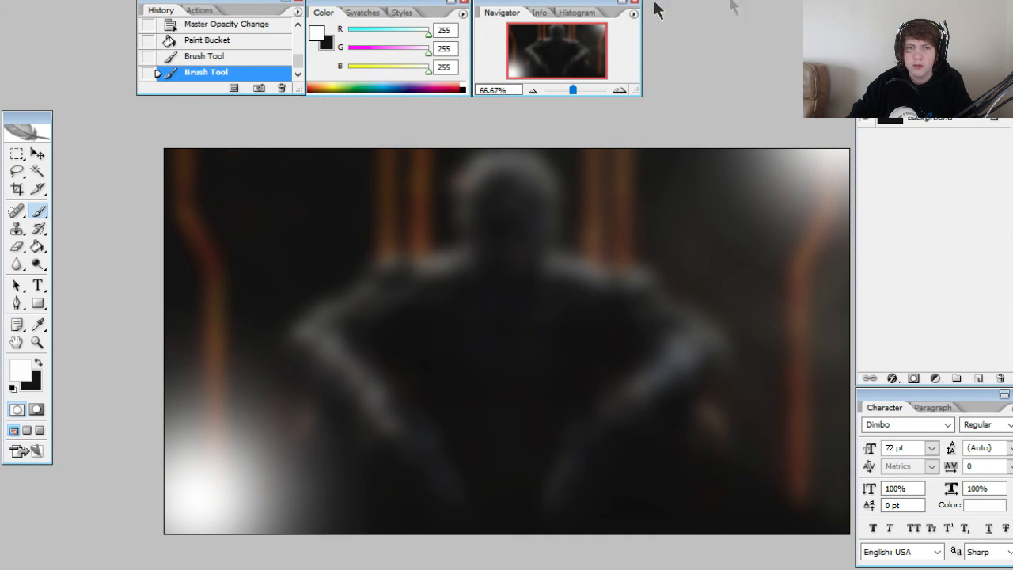
drag(629, 3, 823, 2)
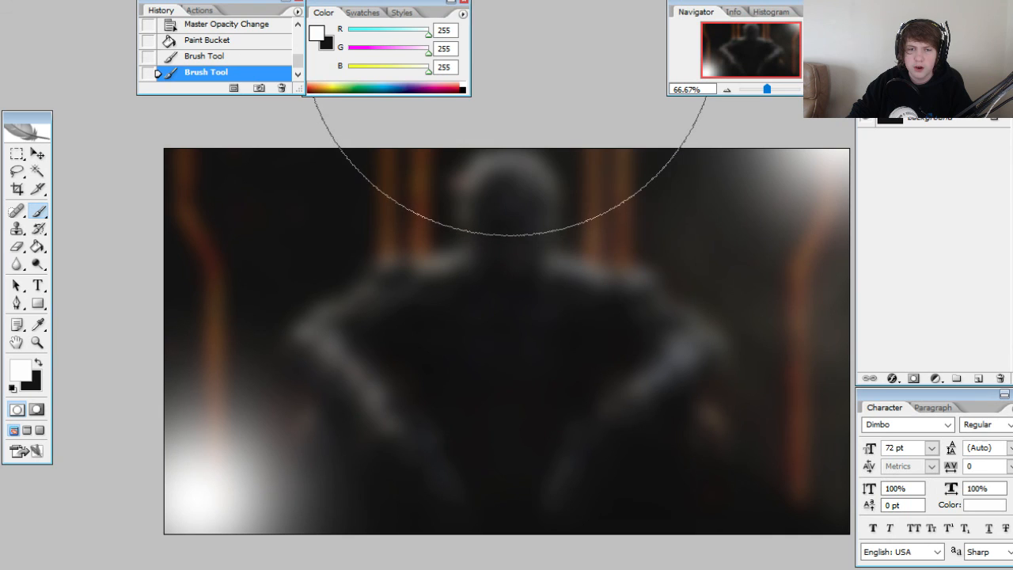
click(509, 27)
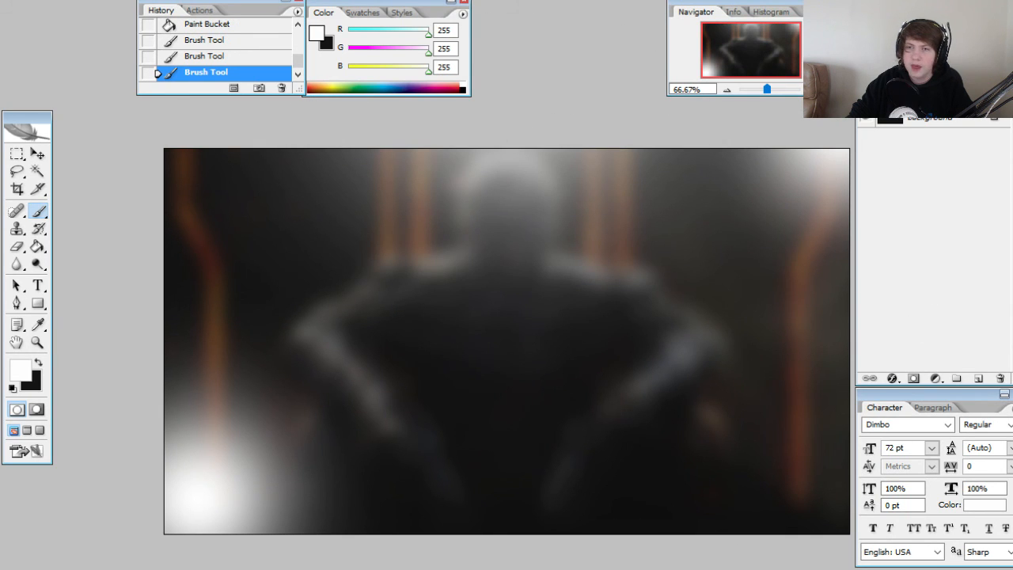
- Blend the white glows into the image with a different blend mode and lower opacity, and brush another glow at the canvas's lower-right corner
click(898, 79)
click(886, 227)
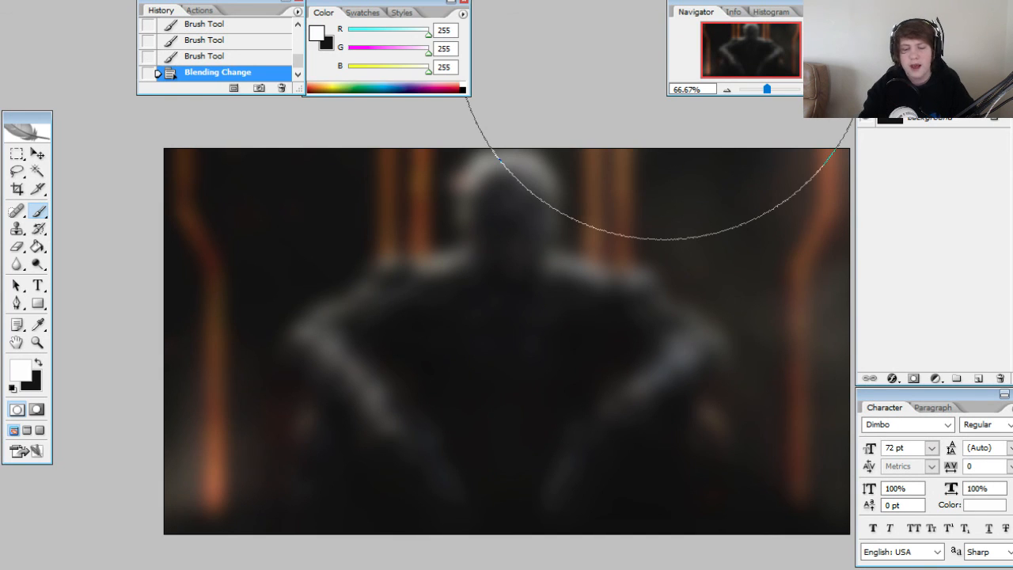
drag(961, 63, 942, 63)
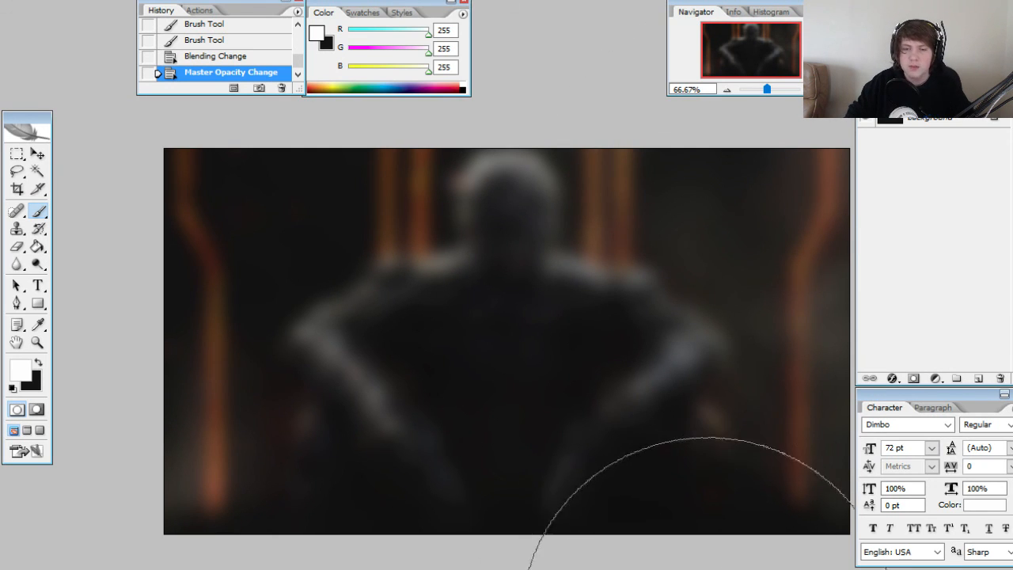
click(796, 554)
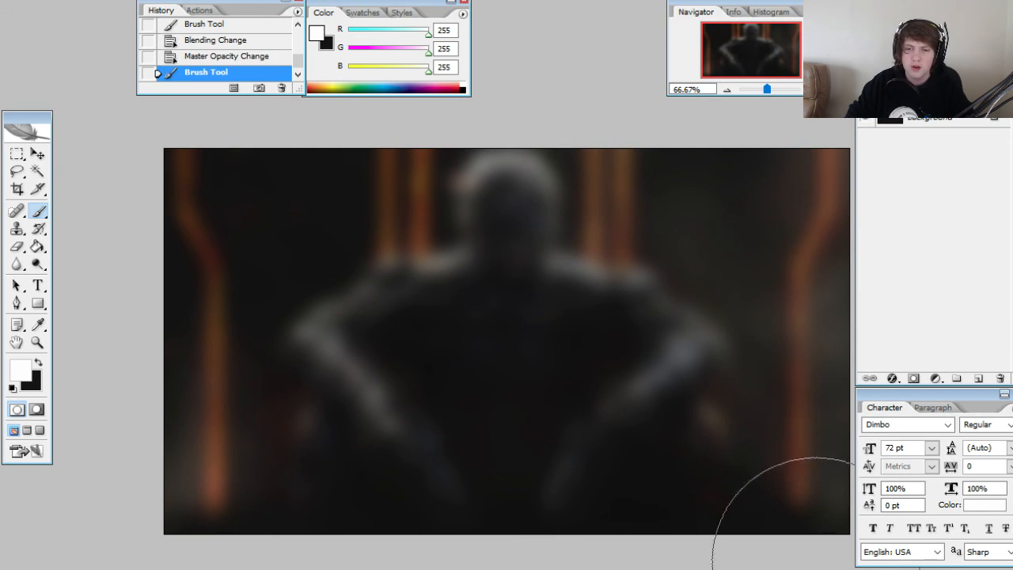
- Select the whole area of the Background layer with the Magic Wand
click(954, 121)
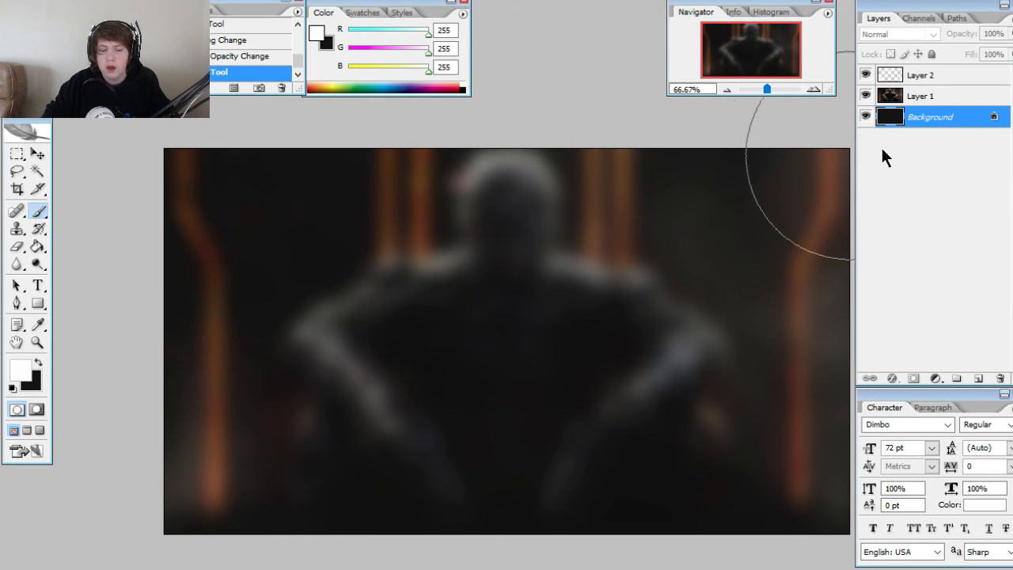
click(125, 1)
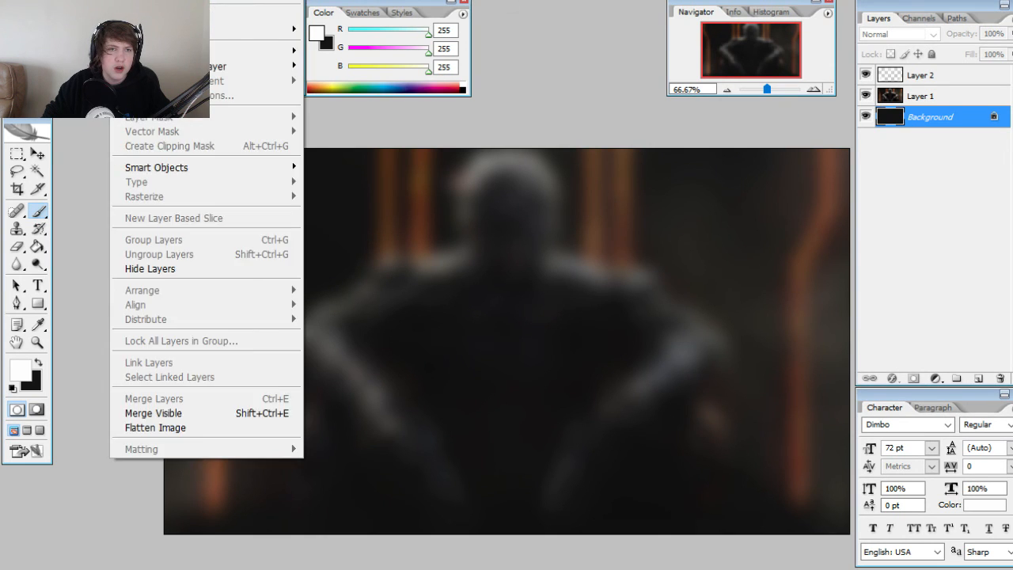
mouse_move(159, 1)
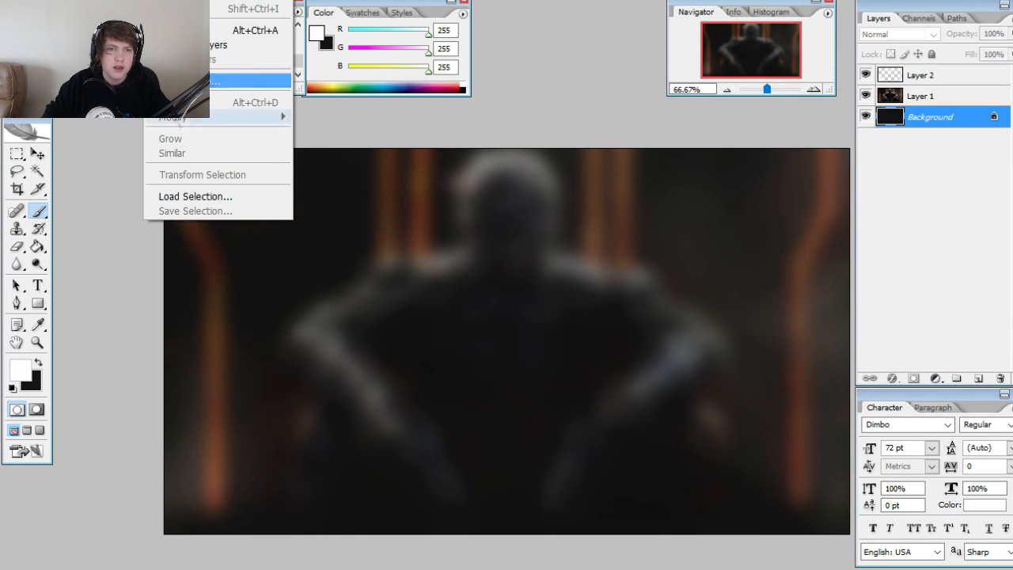
click(38, 155)
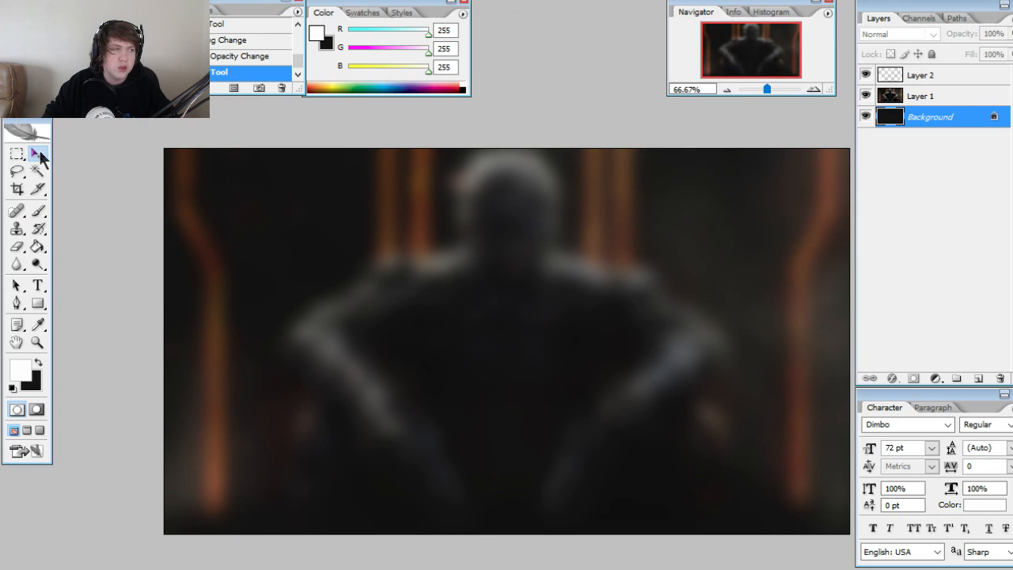
click(158, 1)
click(247, 273)
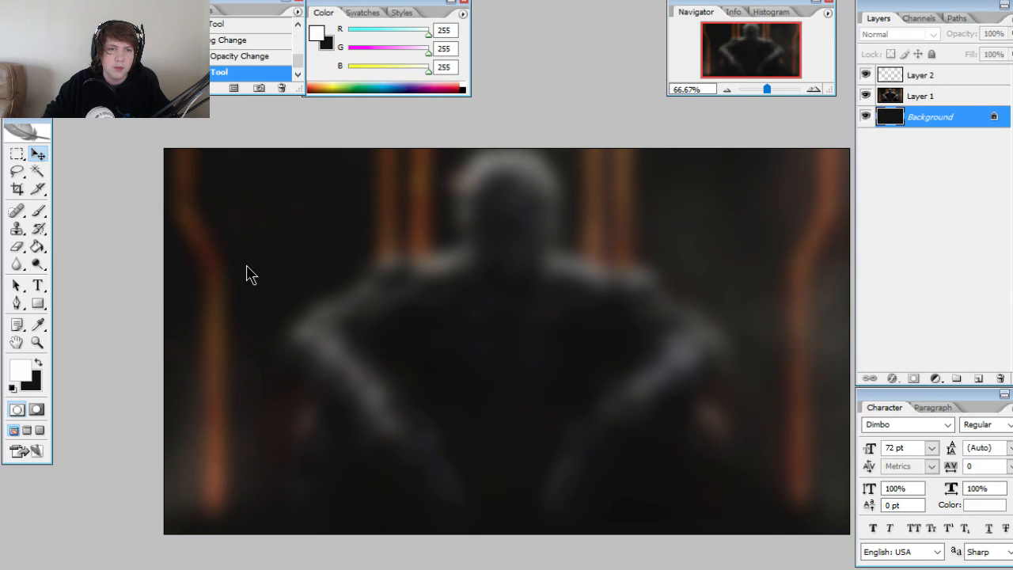
key(w)
click(247, 273)
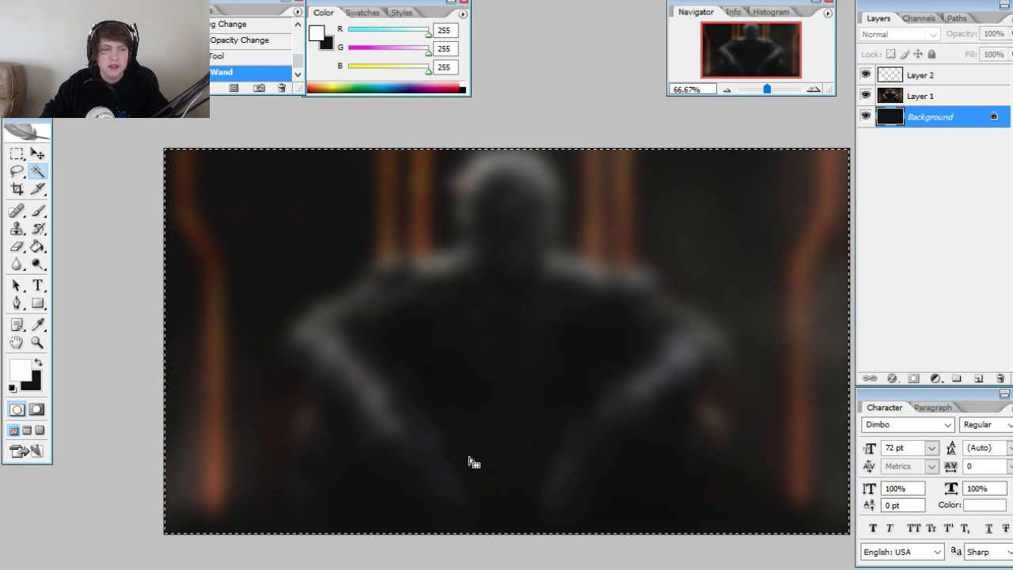
- Turn the full-canvas selection into a border selection 12 pixels wide
right_click(149, 222)
mouse_move(200, 117)
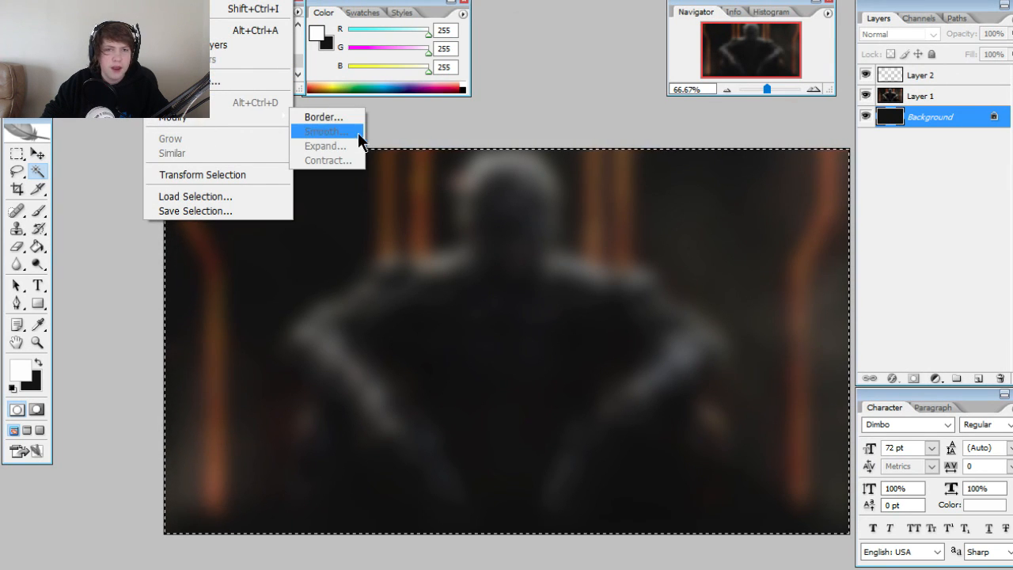
click(326, 117)
key(BackSpace)
text(12)
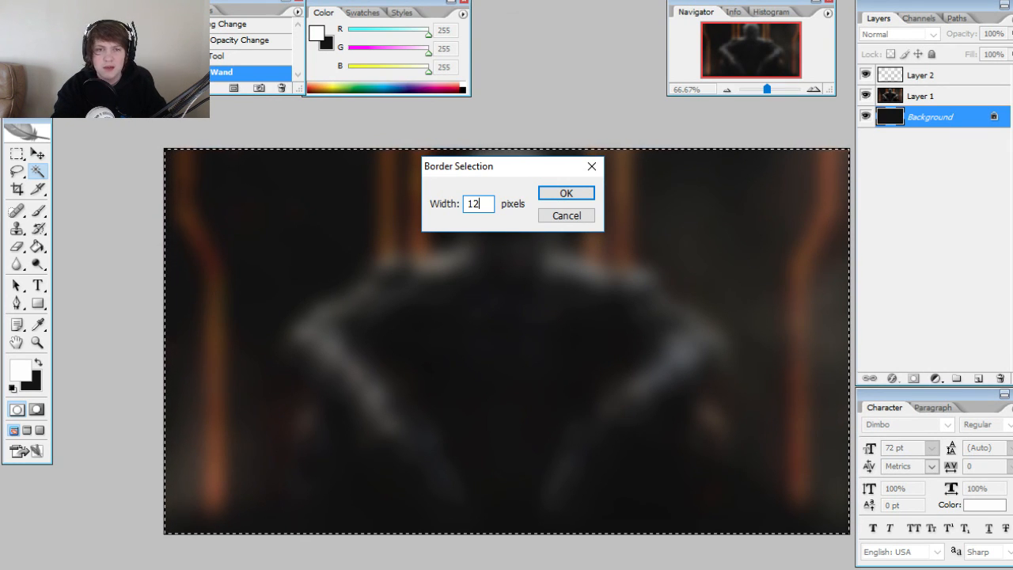
key(Return)
- Apply the Border modification again to widen the selected frame around the canvas edges
key(g)
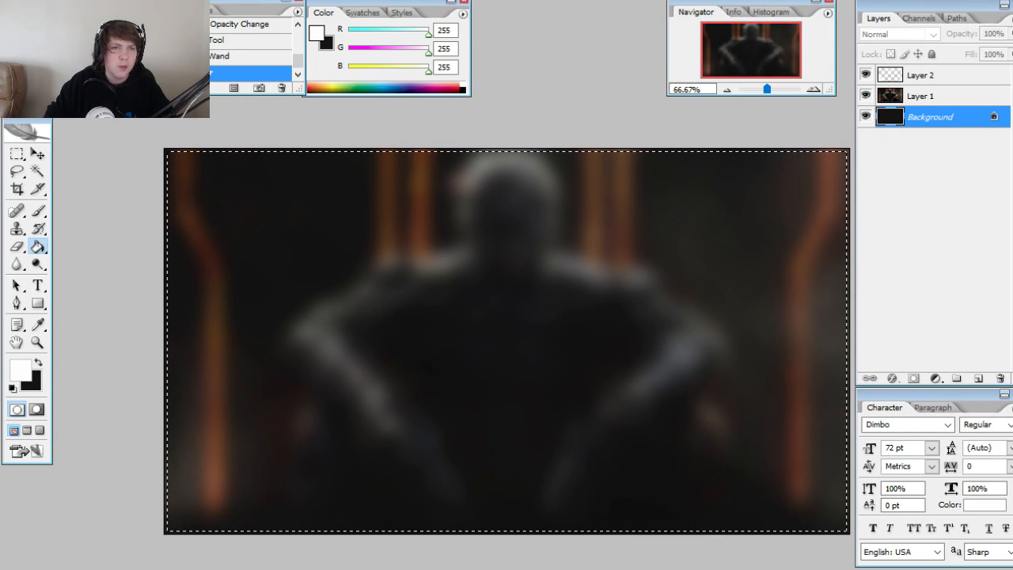
click(160, 1)
mouse_move(189, 115)
click(334, 117)
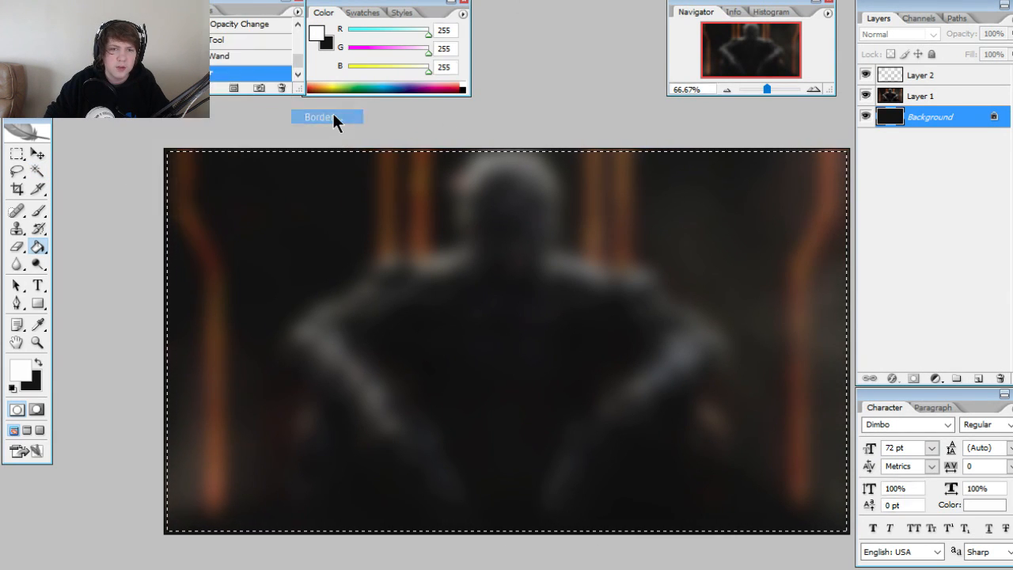
text(2)
key(Return)
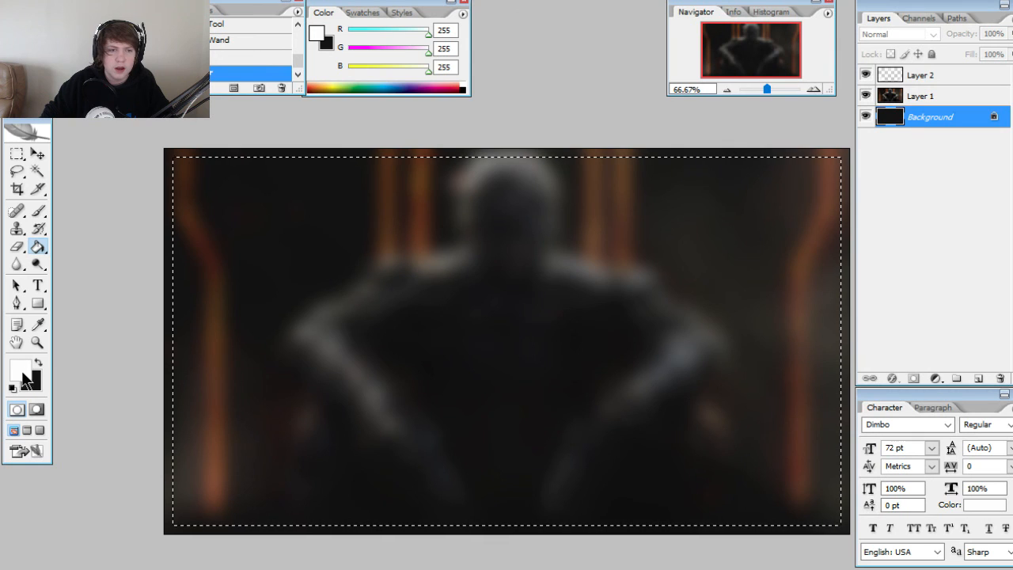
- Create a new layer above Layer 1, fill the selected frame with solid white, and deselect
click(979, 379)
drag(944, 108, 940, 89)
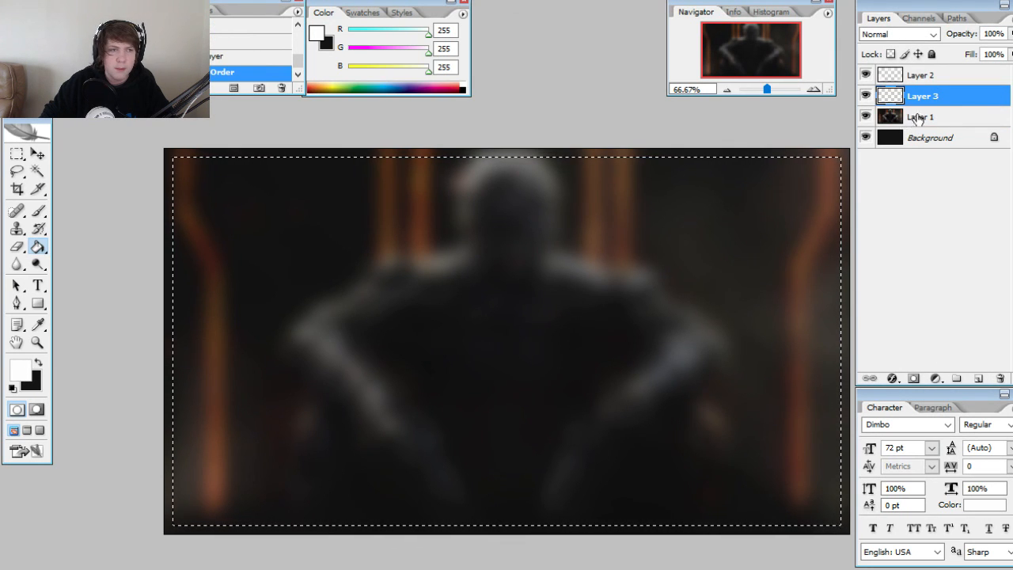
click(169, 347)
click(169, 347)
click(169, 346)
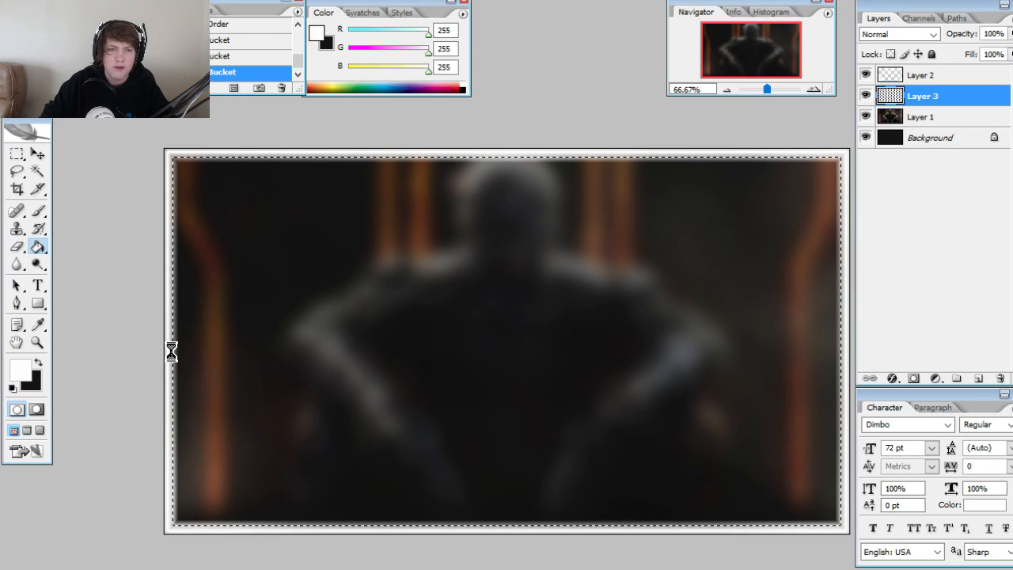
click(169, 346)
click(168, 347)
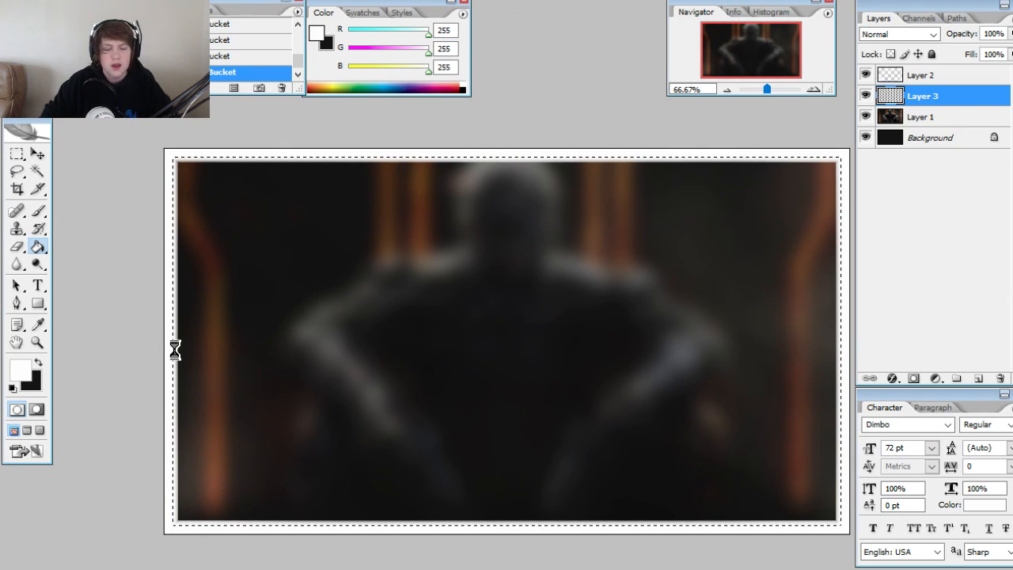
key(ctrl+d)
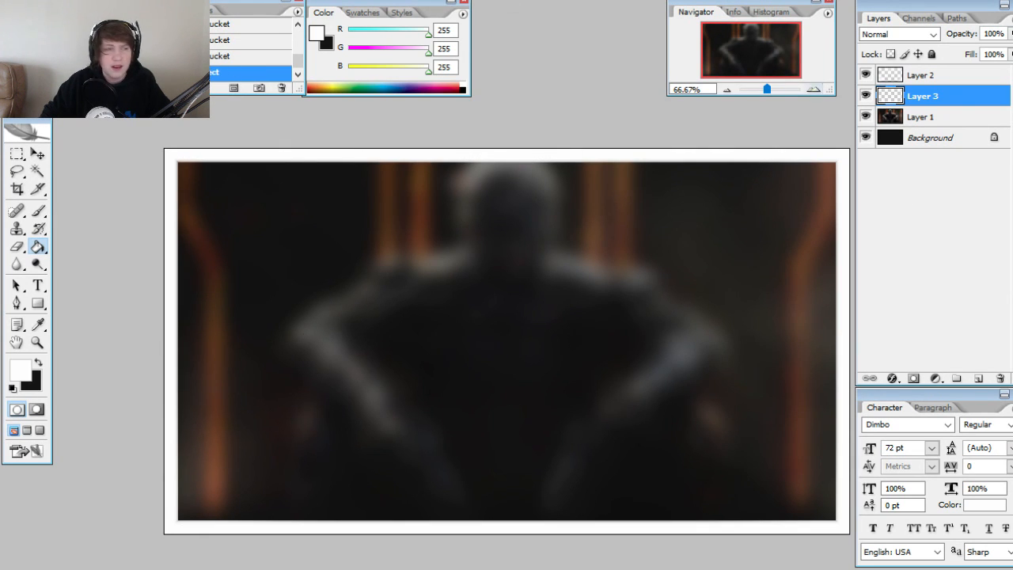
- Set the white frame layer's blend mode to Overlay
click(910, 34)
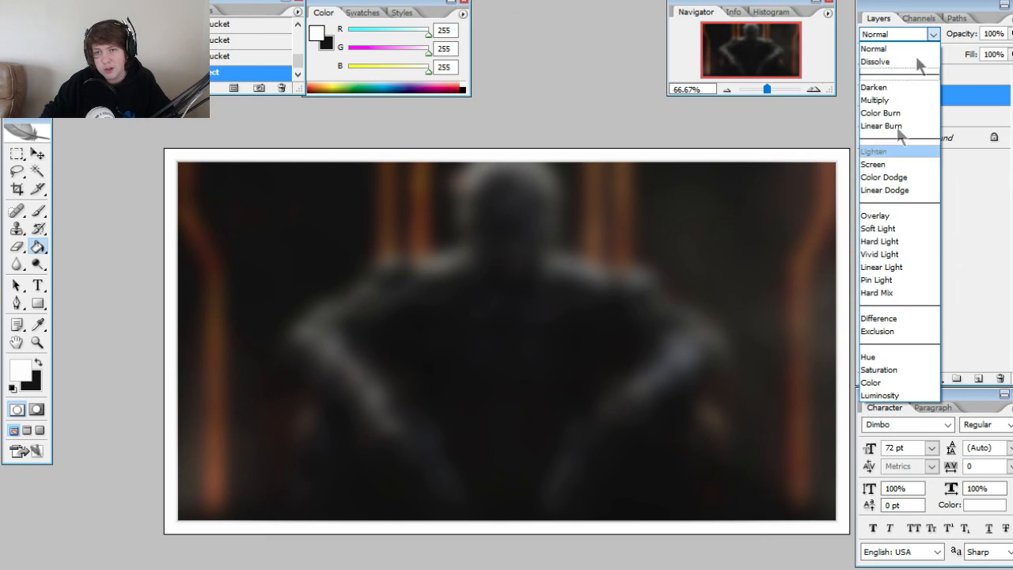
click(884, 216)
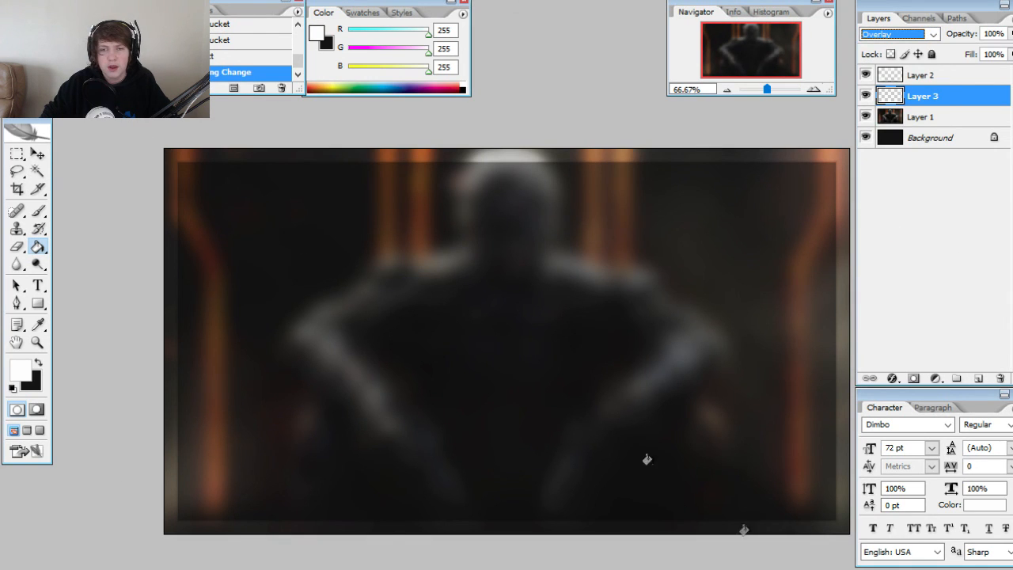
click(37, 156)
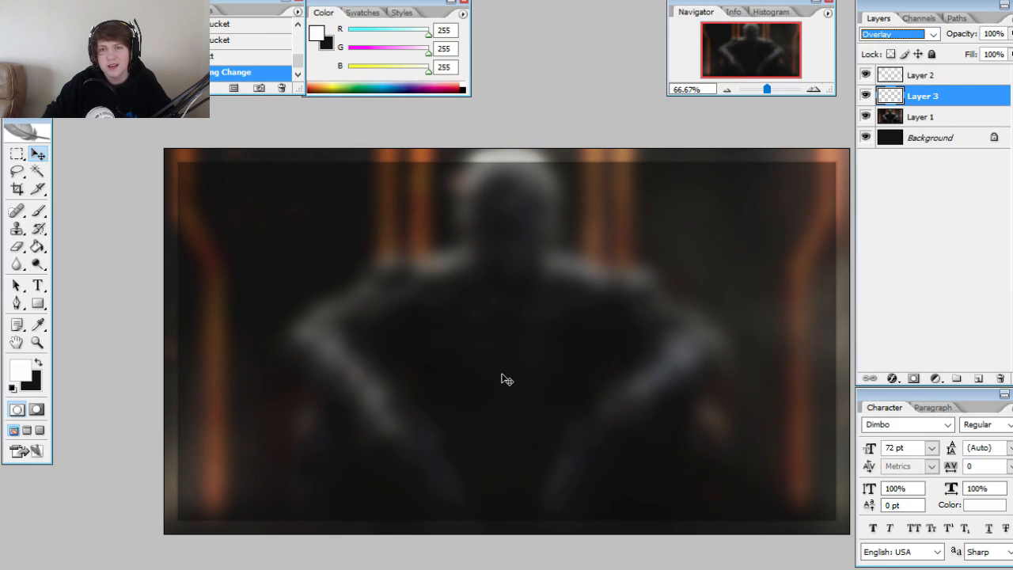
- Duplicate the Overlay frame layer and set the copy's opacity to 30%
key(ctrl+j)
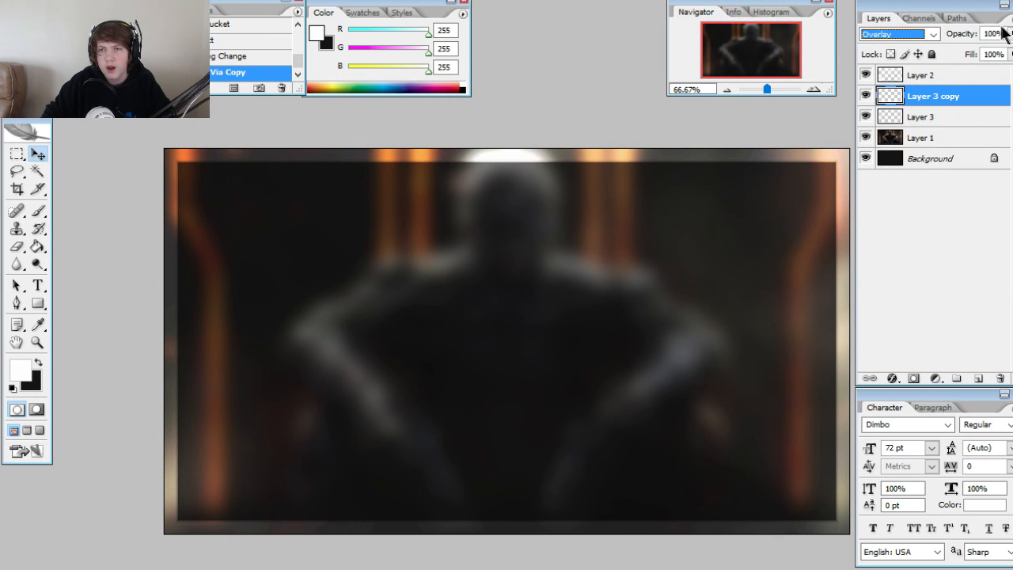
click(1000, 33)
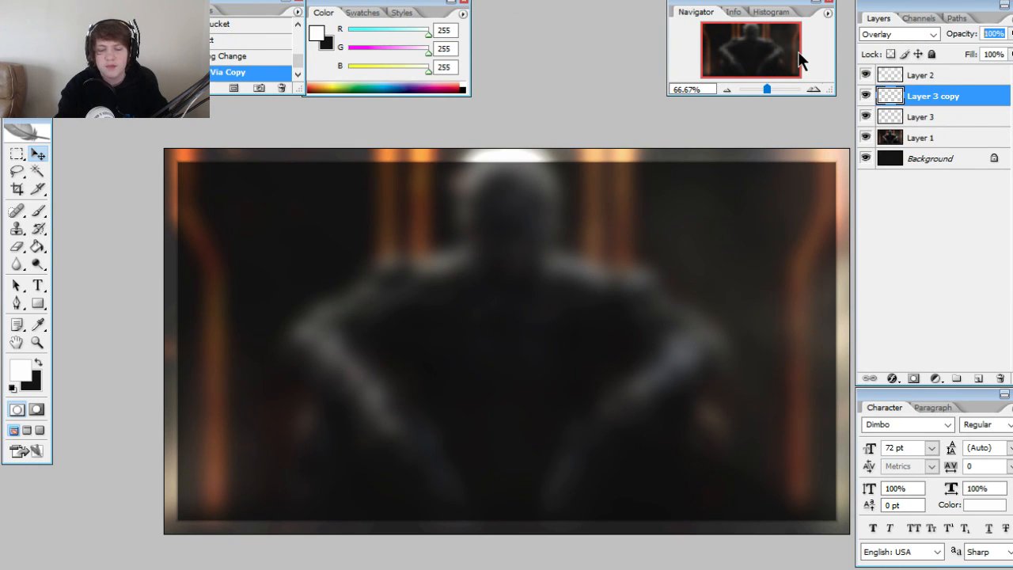
key(BackSpace)
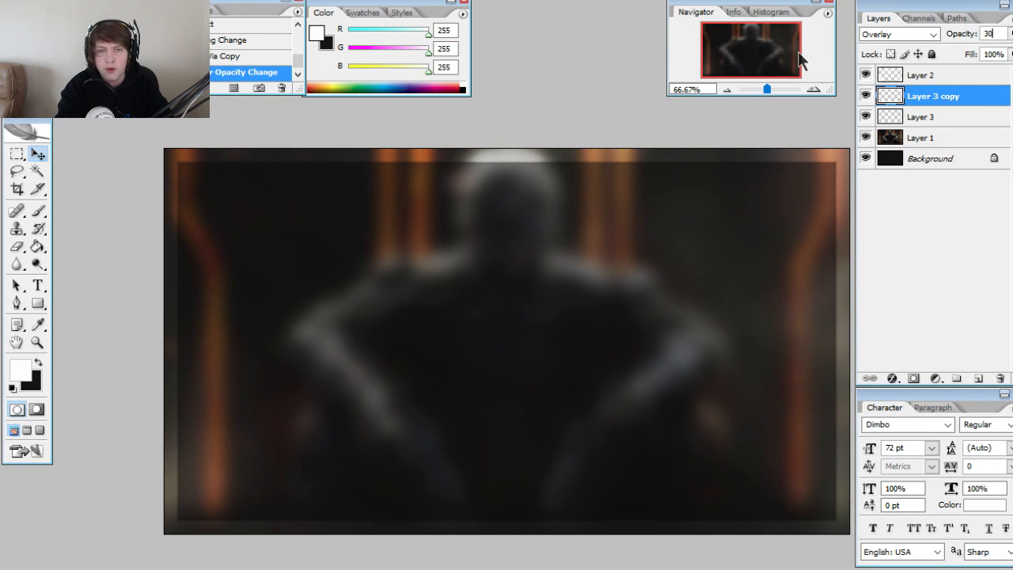
- Create a new layer above the 30% frame copy and brush soft white along the canvas's left, bottom and top edges
key(Return)
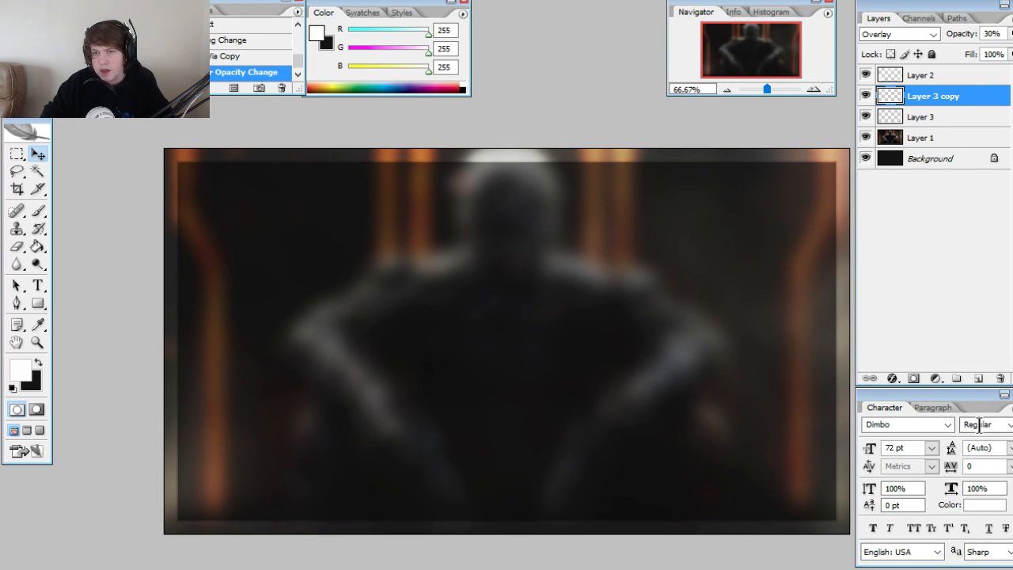
click(978, 379)
key(b)
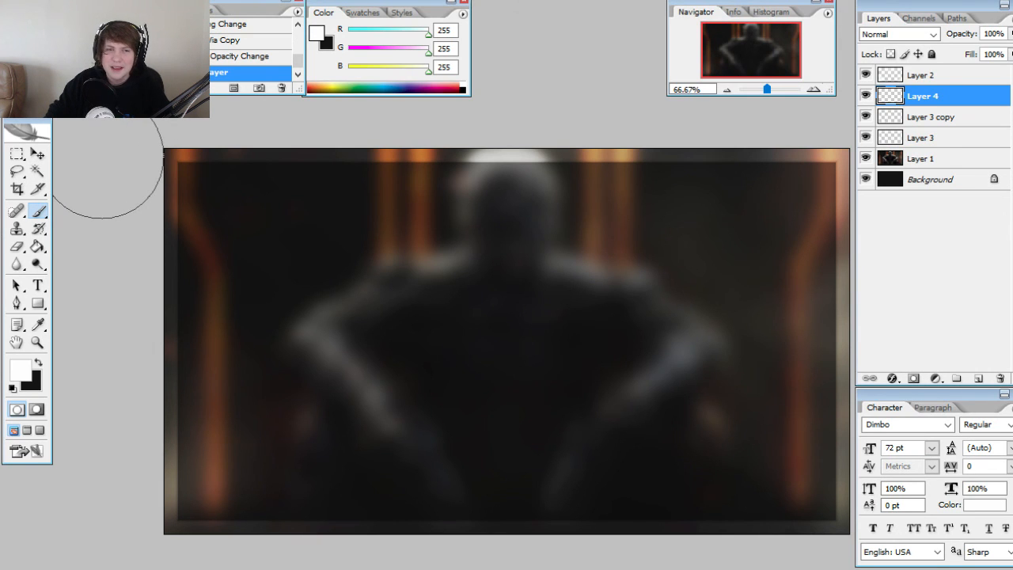
mouse_move(102, 158)
mouse_down()
mouse_move(129, 367)
mouse_move(20, 569)
mouse_up()
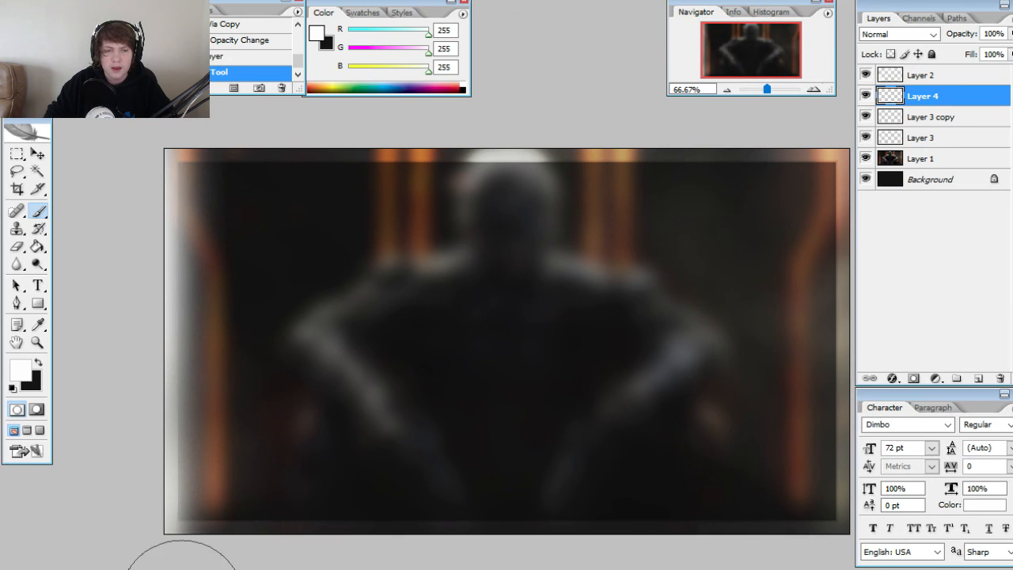
drag(370, 566, 792, 524)
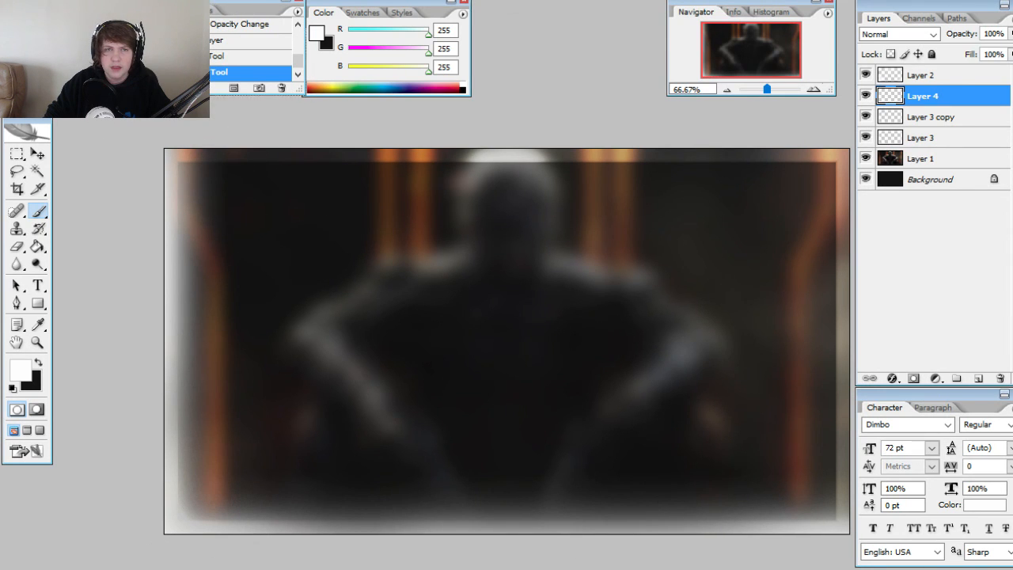
drag(241, 2, 218, 0)
drag(344, 2, 344, 0)
mouse_move(192, 87)
mouse_down()
mouse_move(425, 89)
mouse_move(166, 103)
mouse_up()
- Brush soft white down the canvas's right edge on the same layer to complete the edge glow
key(z)
right_click(445, 389)
click(524, 476)
key(e)
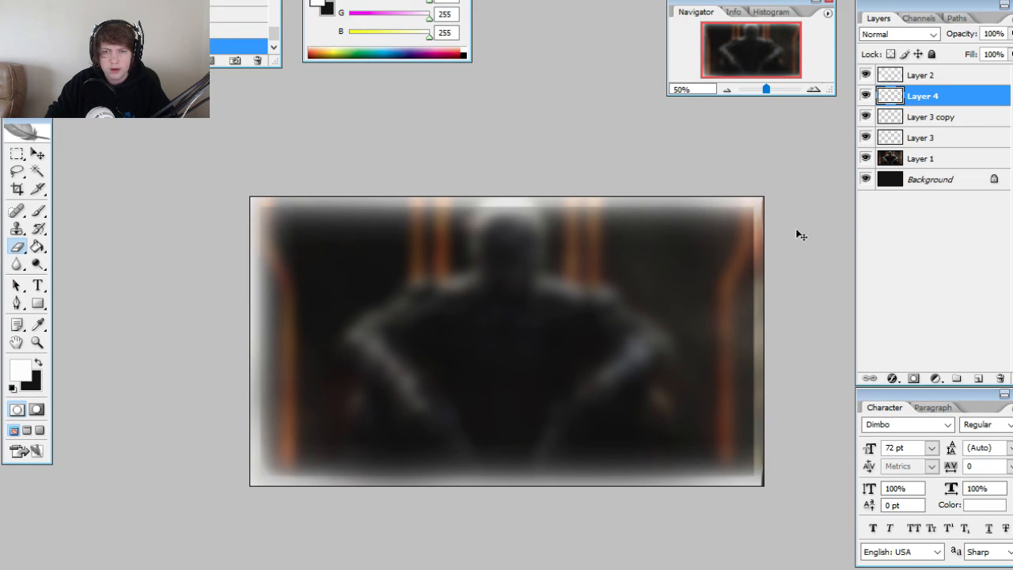
key(b)
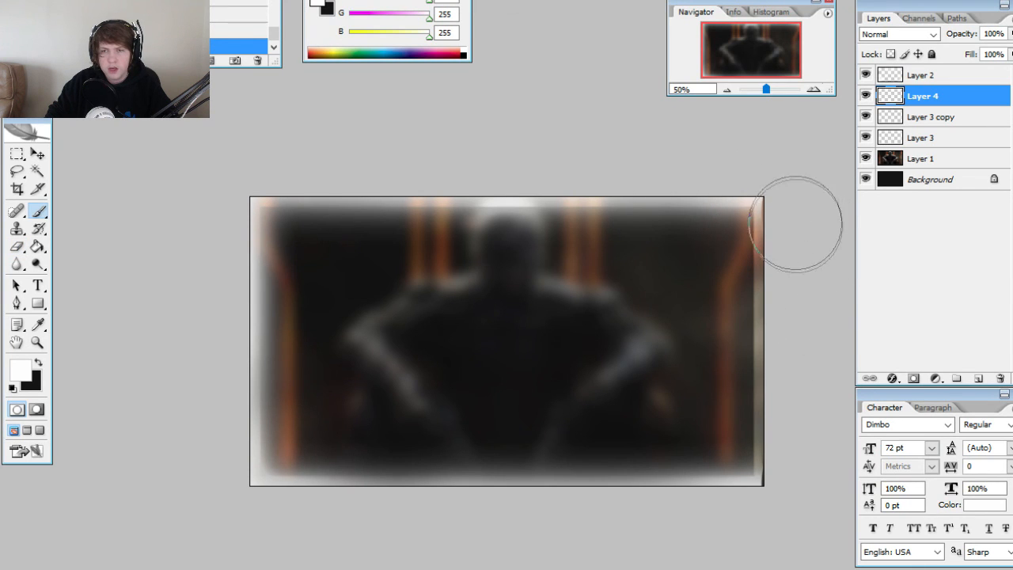
mouse_move(808, 210)
mouse_down()
mouse_move(810, 543)
mouse_move(737, 464)
mouse_up()
key(z)
click(473, 366)
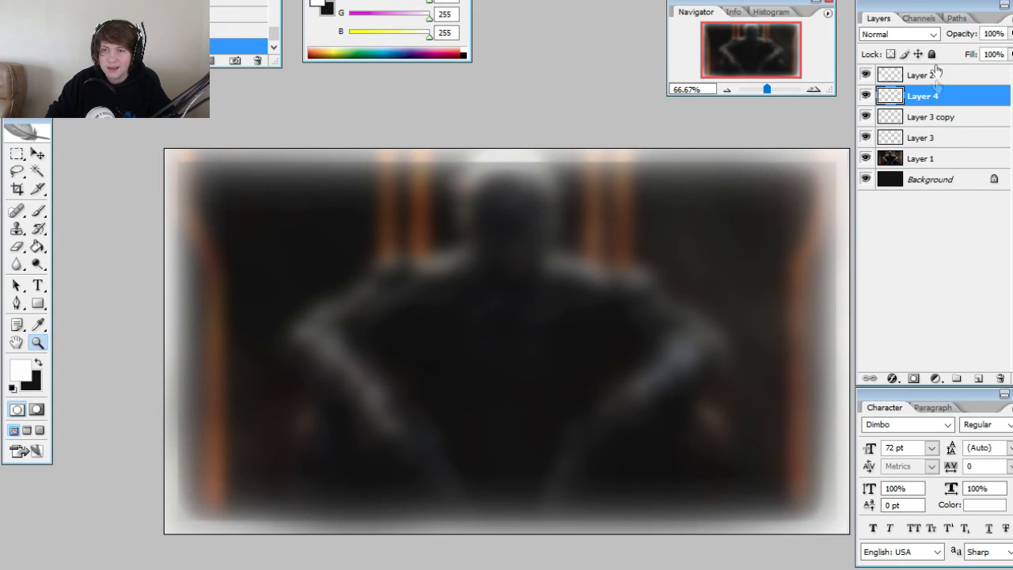
- Set the edge glow layer's blend mode to Overlay and its opacity to 40%
click(898, 34)
click(879, 210)
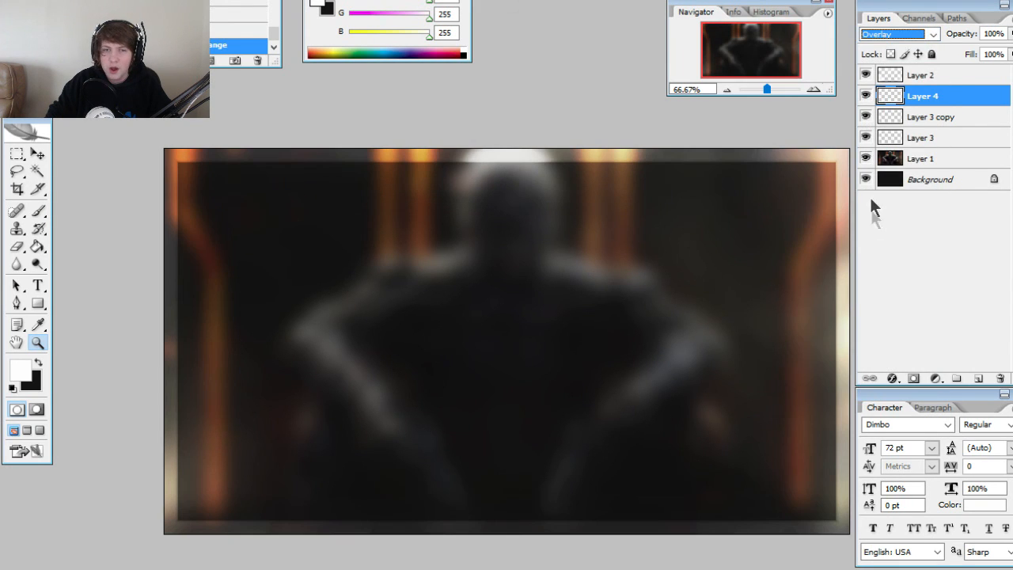
click(989, 33)
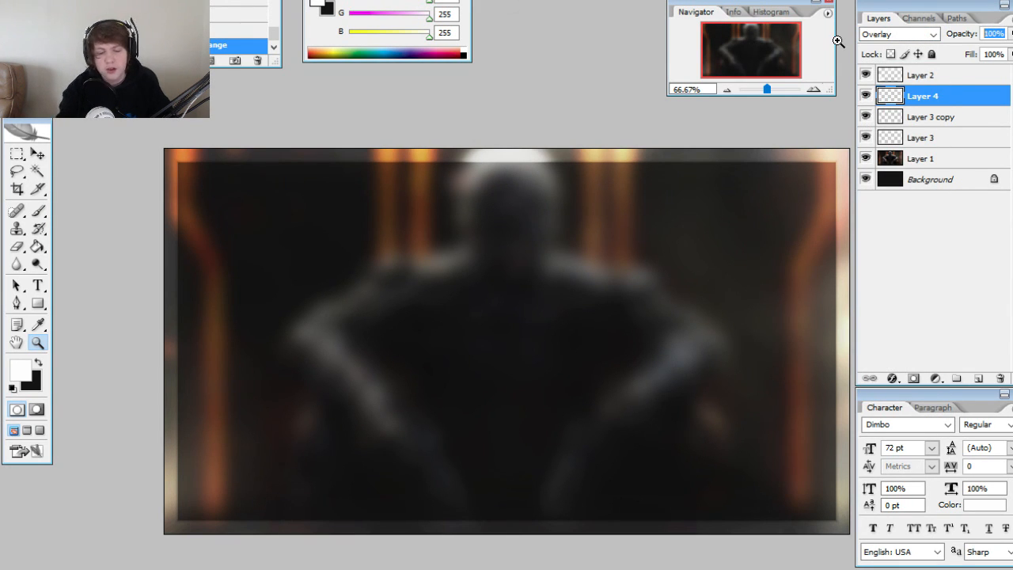
text(40)
key(Return)
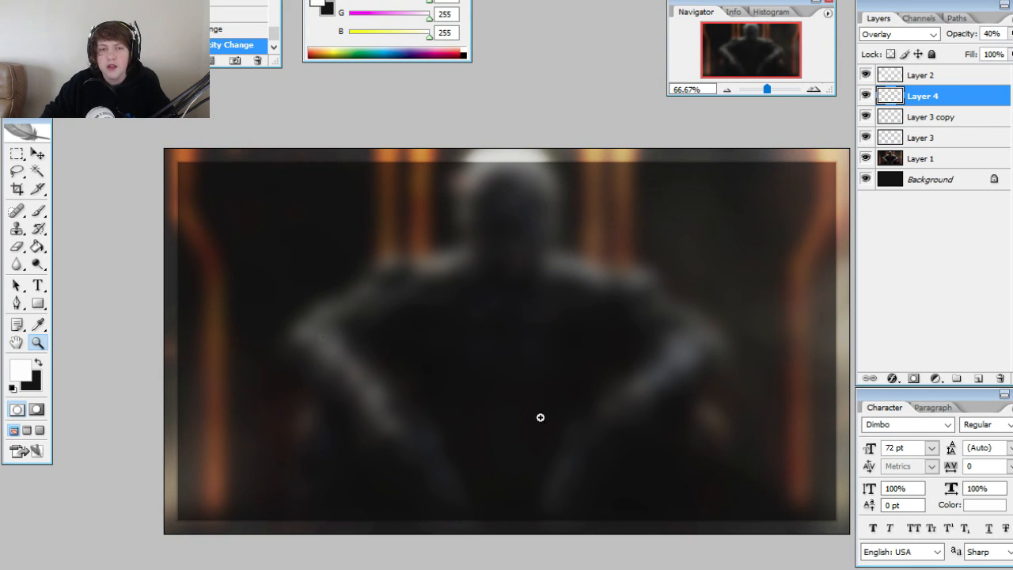
- Add the white text "HOW TO" in Dimbo at 72 pt in the upper-left area of the canvas
click(43, 156)
key(t)
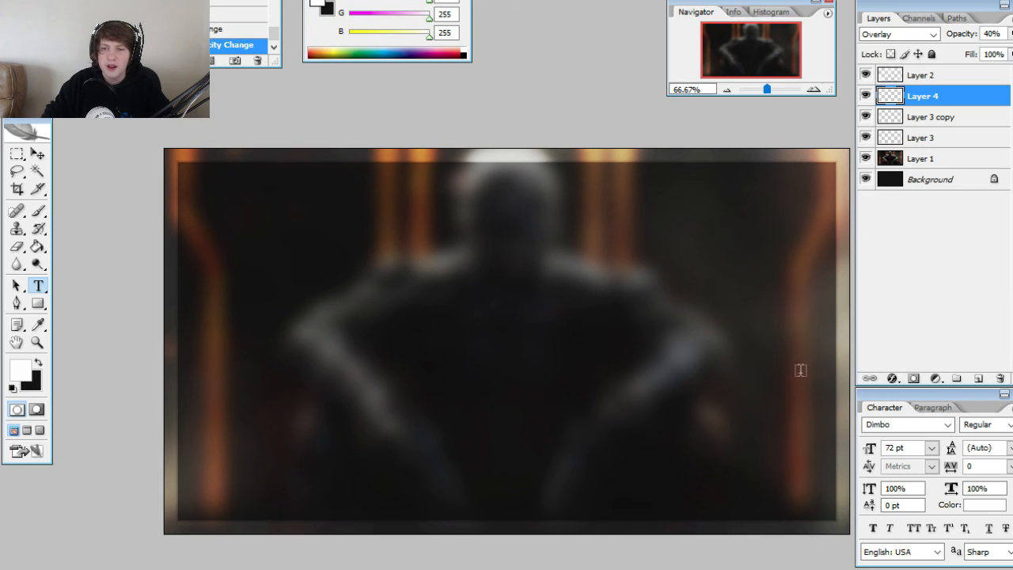
click(890, 425)
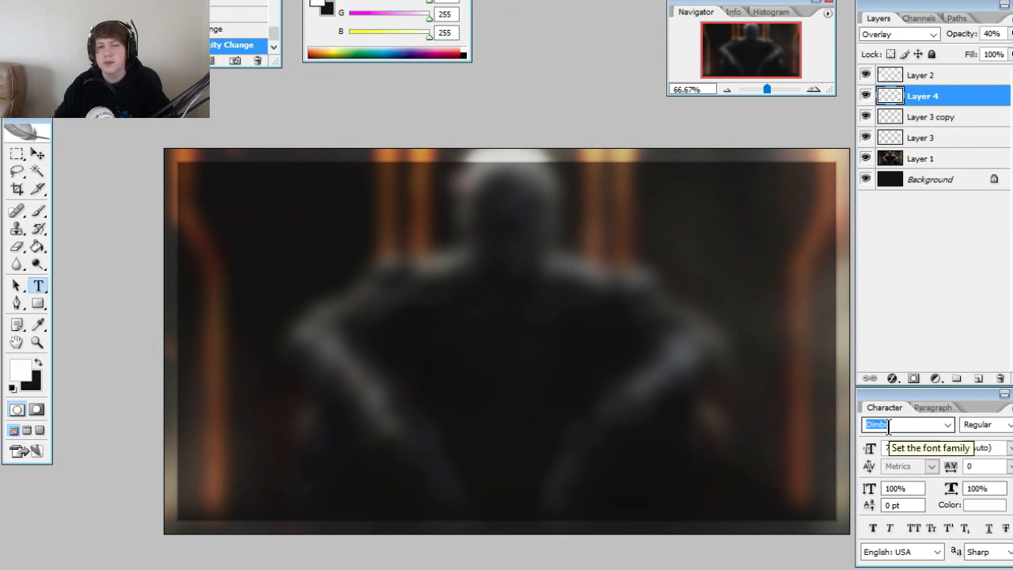
click(238, 227)
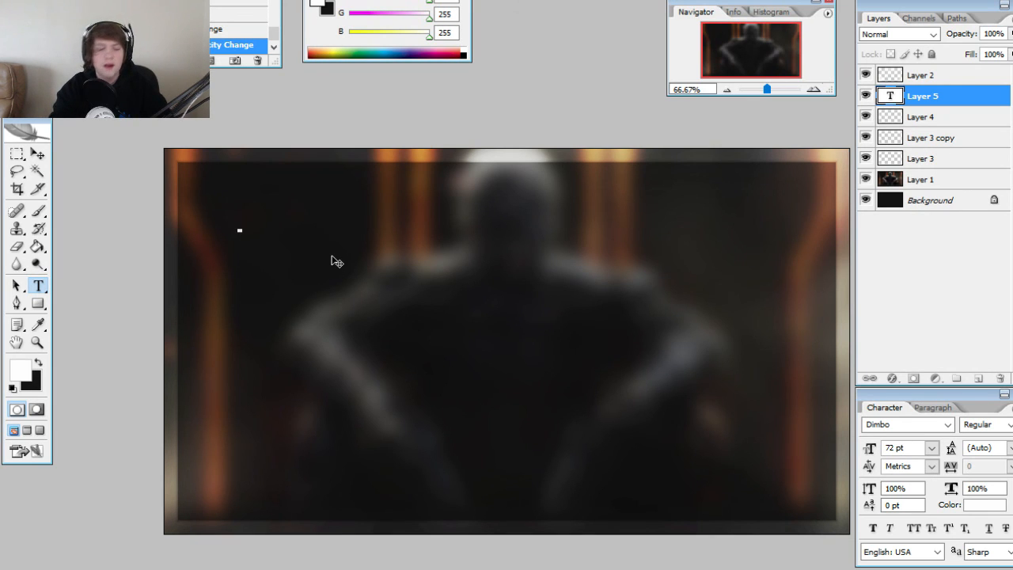
text(HOW)
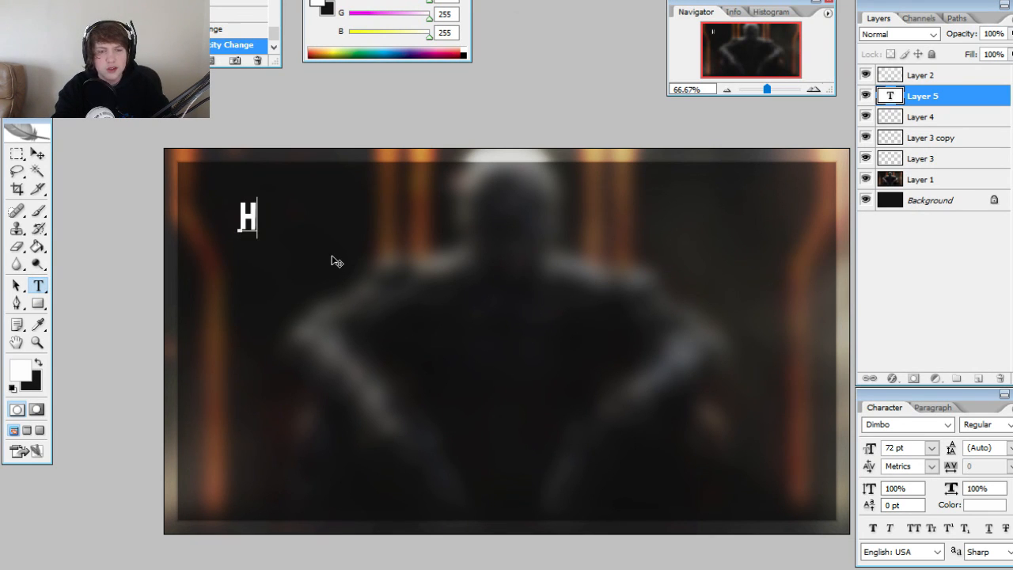
key(ctrl+a)
text(How)
key(BackSpace)
key(BackSpace)
key(BackSpace)
text(HOW)
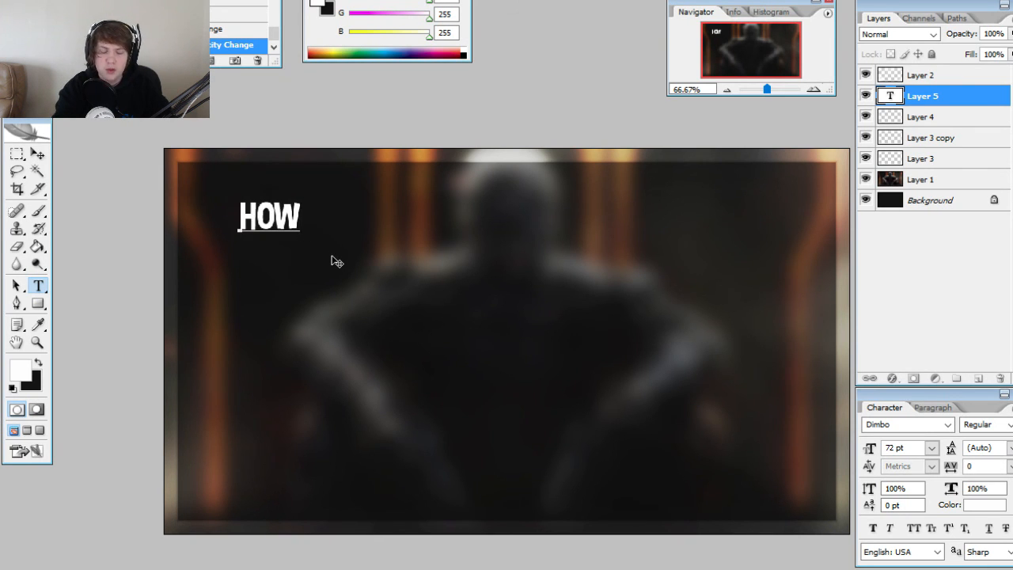
text( TO)
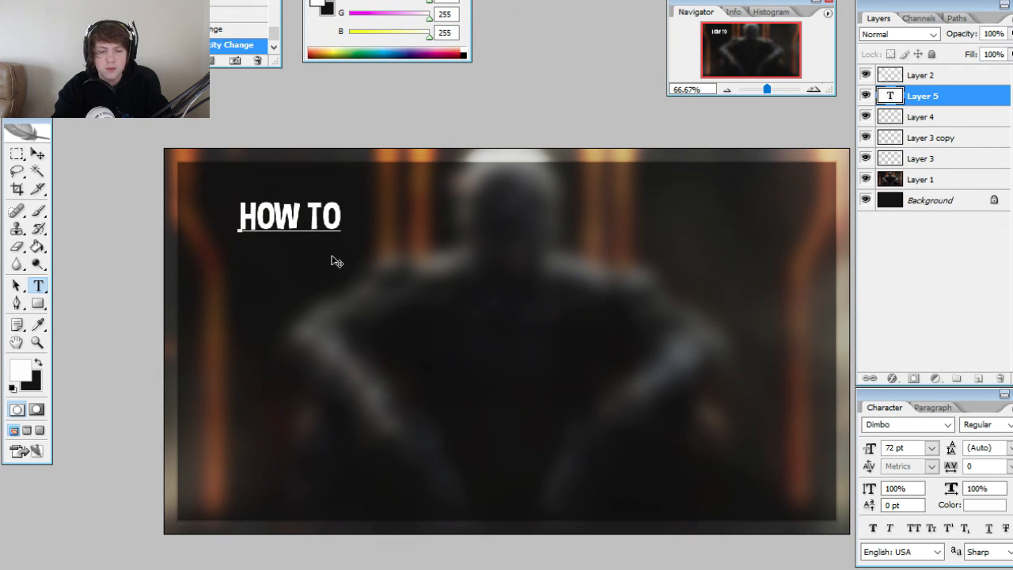
- Scale the "HOW TO" text up to about 199 pt and move it into the frame's upper-left corner
key(ctrl+t)
drag(350, 238, 543, 304)
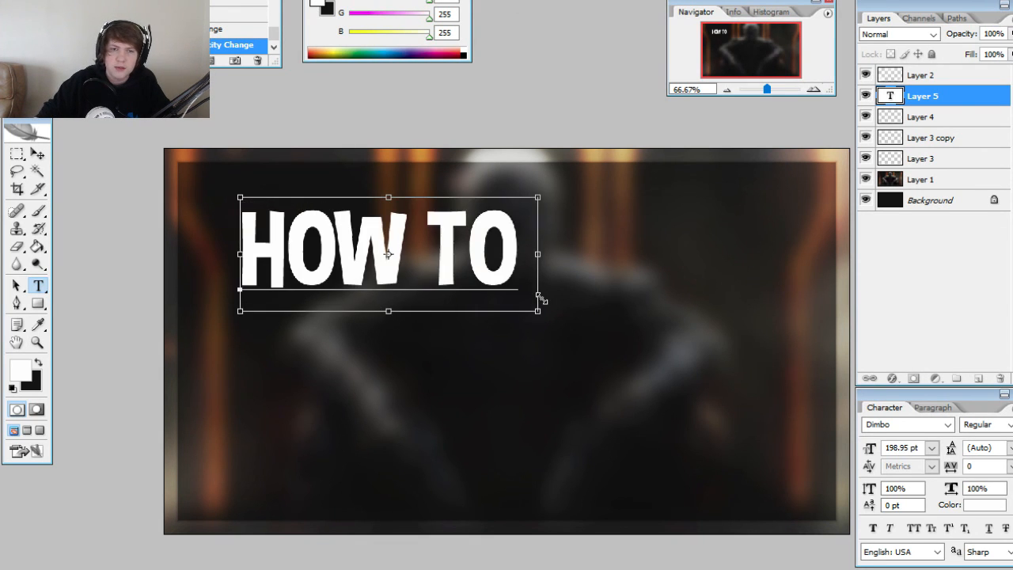
key(Return)
click(35, 156)
drag(341, 252, 293, 224)
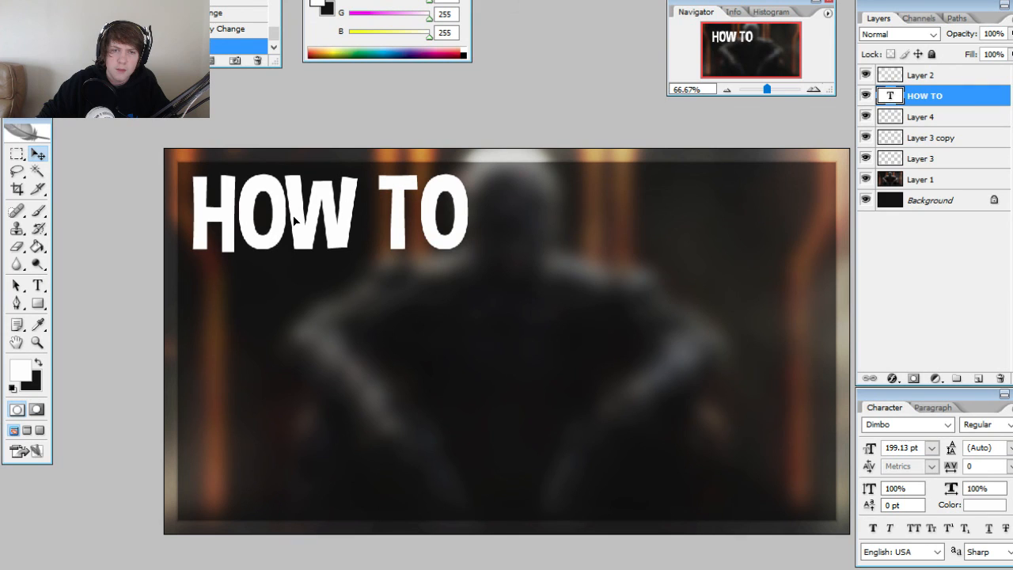
- Duplicate the "HOW TO" text layer, place the copy directly below it, and change its wording to "RANK UP"
key(ctrl+j)
drag(355, 219, 355, 310)
key(t)
click(446, 309)
key(ctrl+a)
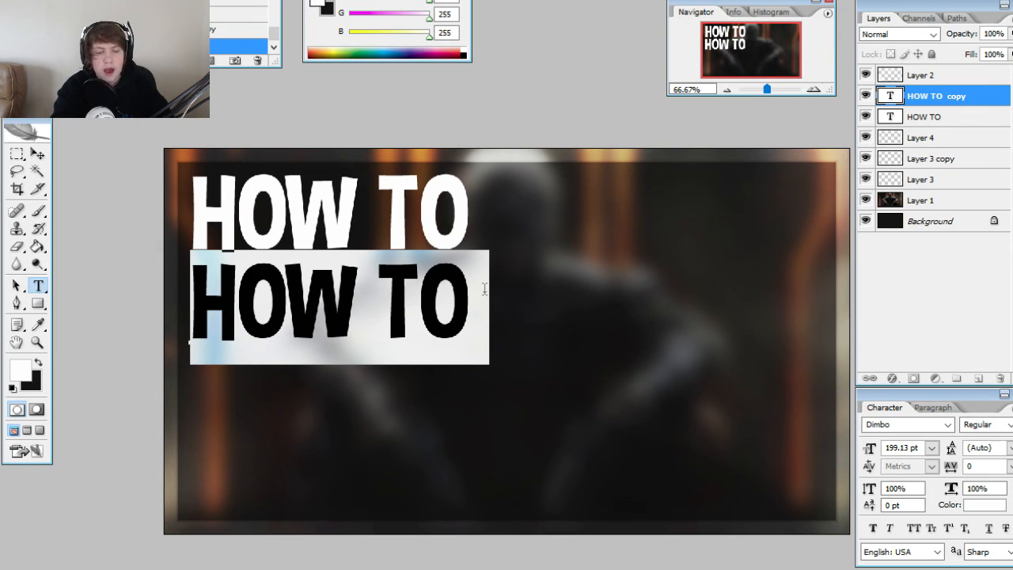
text(RANK UP)
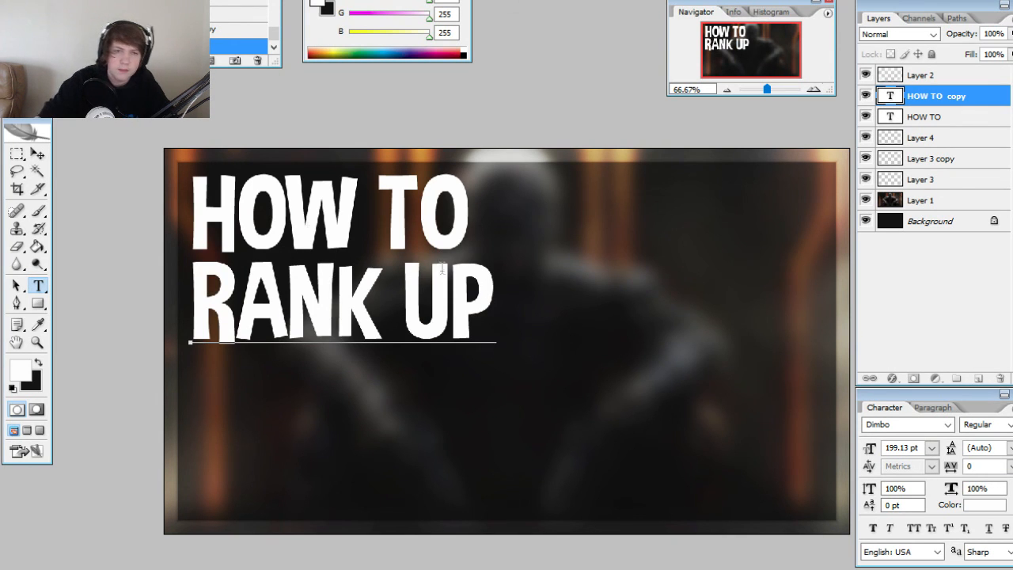
- Duplicate the "RANK UP" text layer, place the copy directly below it, and change its wording to "FASTER"
click(37, 152)
key(ctrl+j)
drag(301, 305, 313, 381)
key(t)
click(287, 380)
key(ctrl+a)
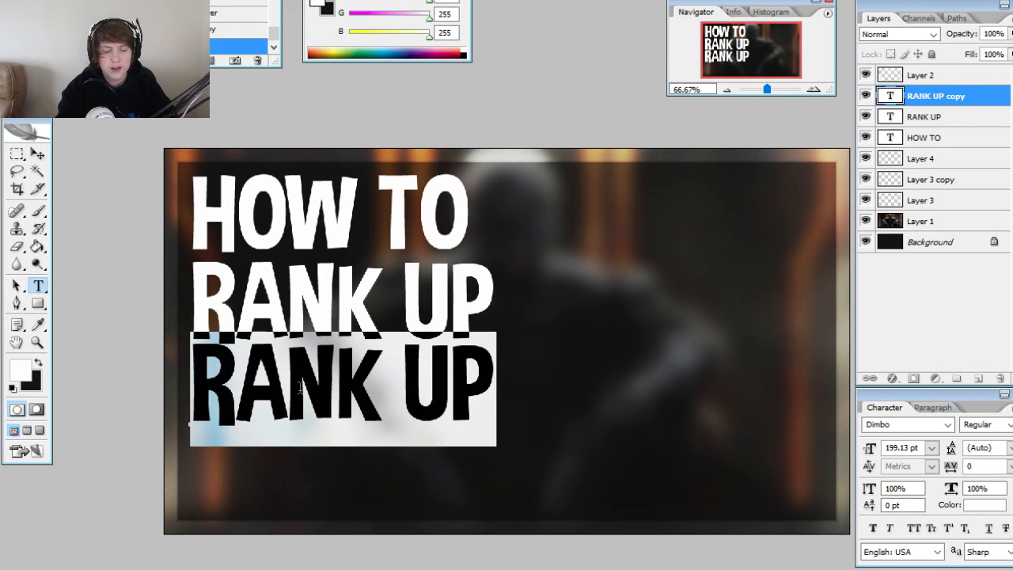
text(FASTER)
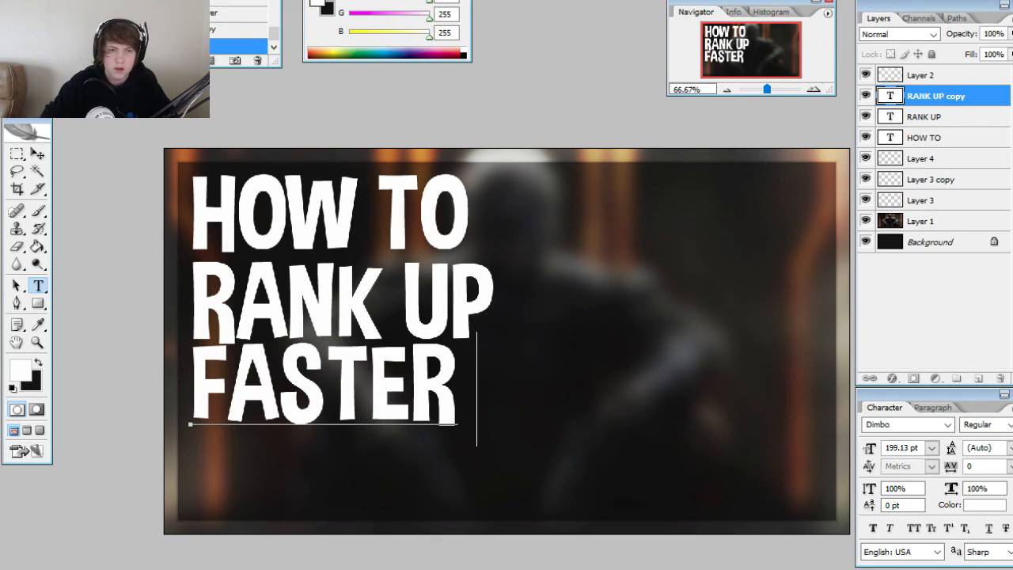
text( IN)
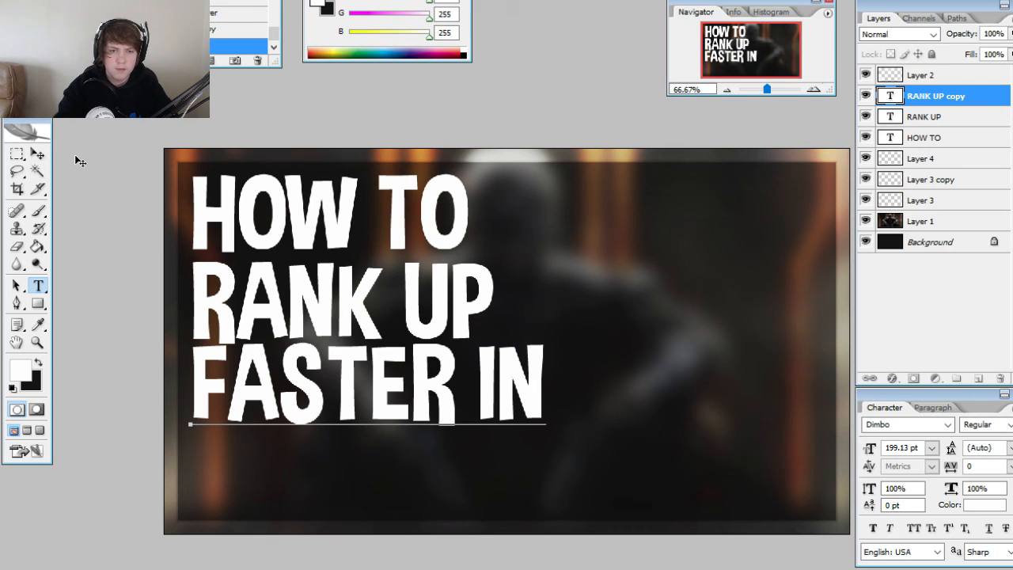
key(BackSpace)
key(BackSpace)
key(BackSpace)
- Duplicate the "FASTER" text layer, place the copy directly below it, and change its wording to "IN BO3"
click(38, 153)
key(ctrl+j)
drag(309, 400, 310, 479)
key(t)
double_click(321, 472)
text(IN BO3)
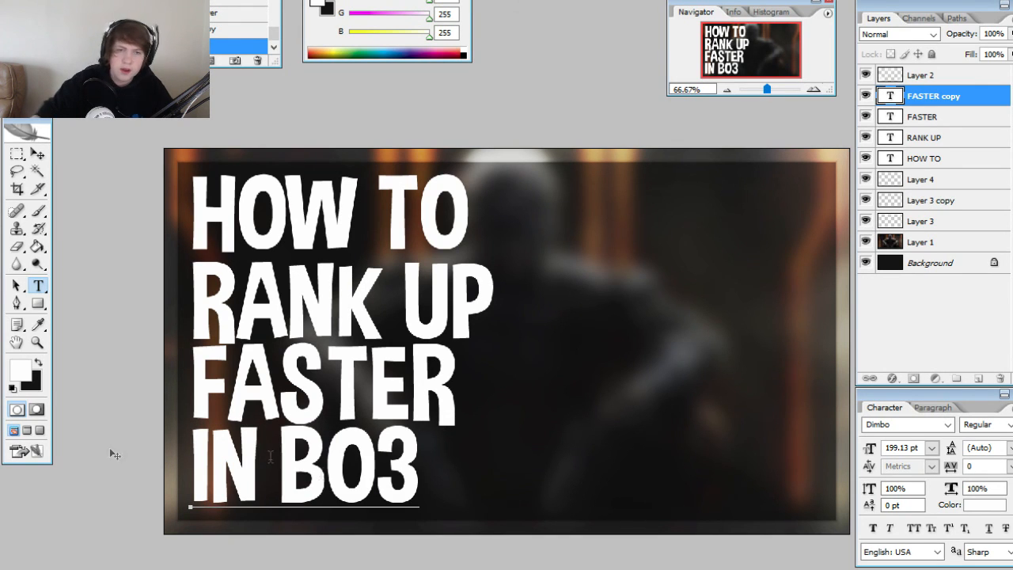
click(38, 153)
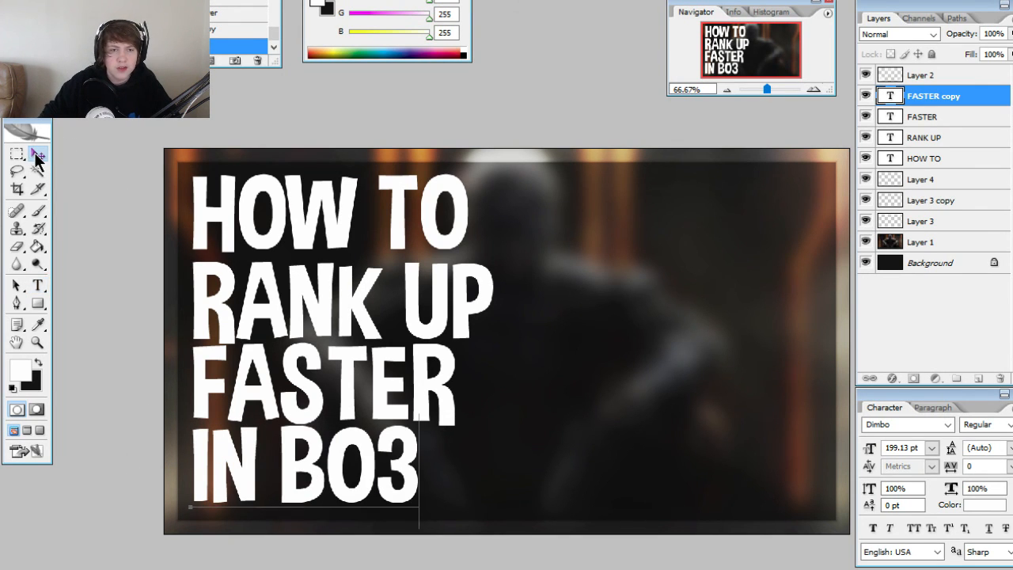
- Move the "IN BO3" and "FASTER" lines slightly down to even out the spacing between the text lines
shift+click(956, 138)
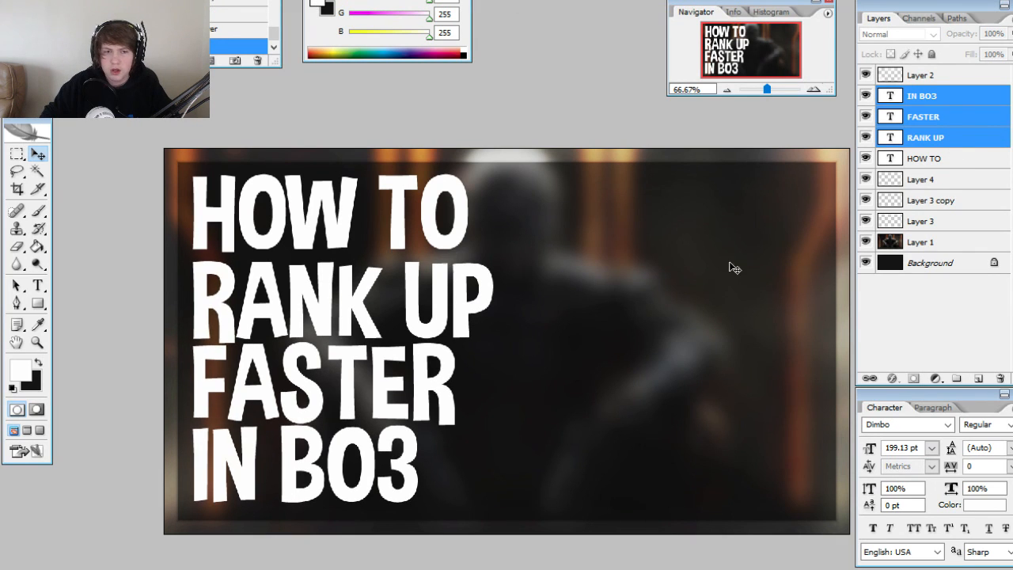
click(932, 96)
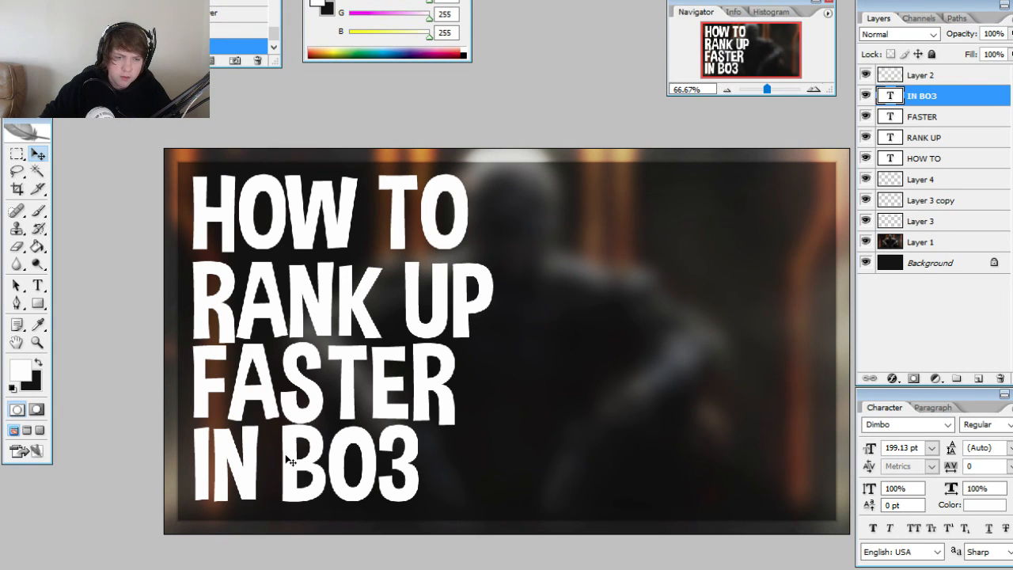
drag(289, 461, 290, 468)
click(934, 118)
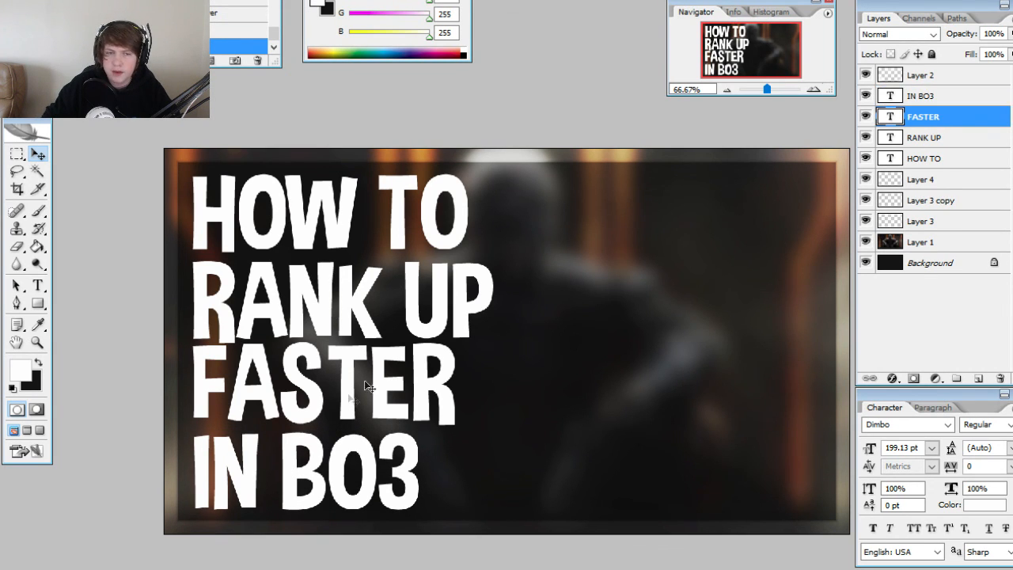
drag(348, 394, 348, 403)
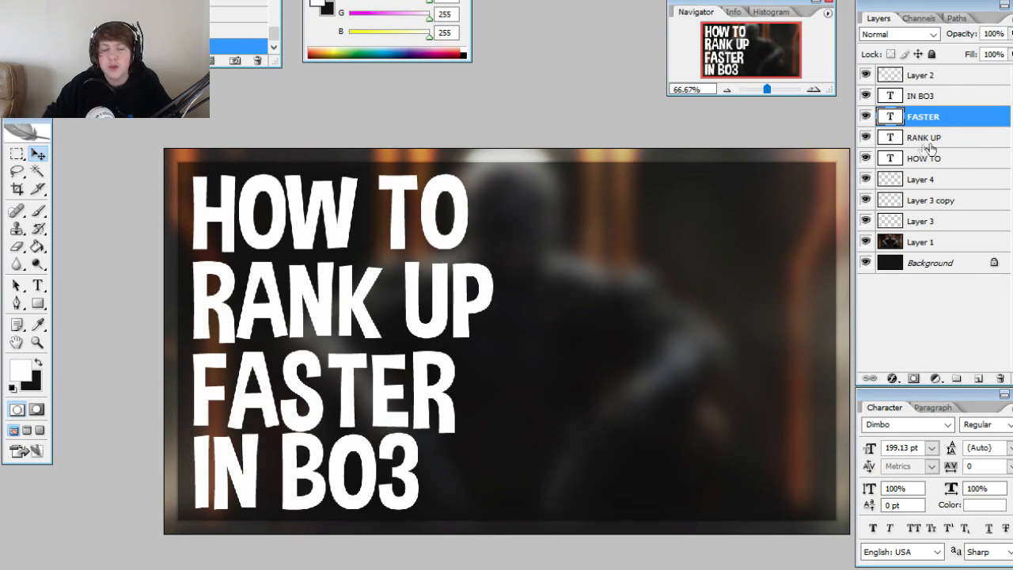
- Enable a Gradient Overlay in the "HOW TO" layer's style and open its gradient for editing
click(956, 97)
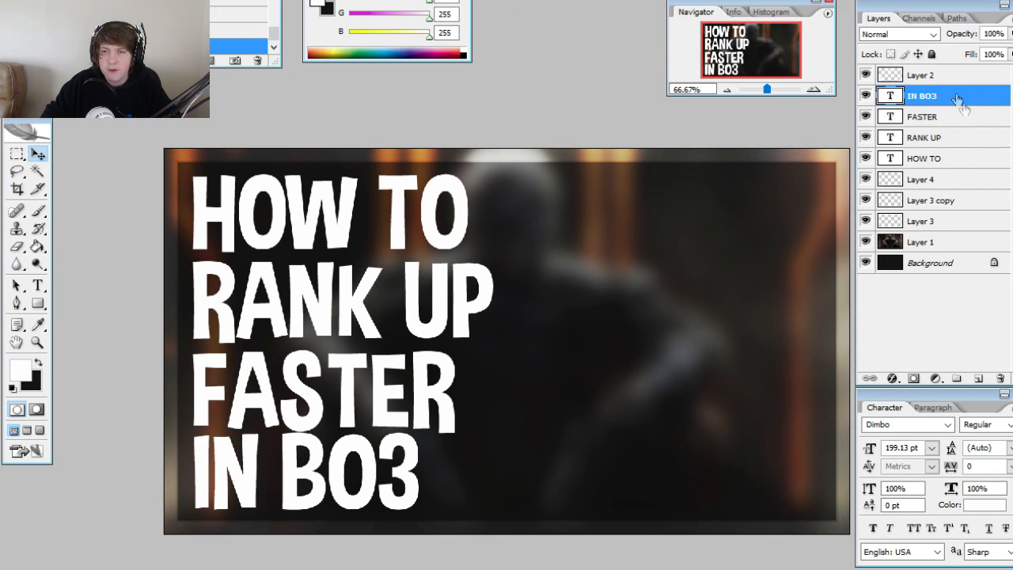
click(984, 158)
double_click(966, 160)
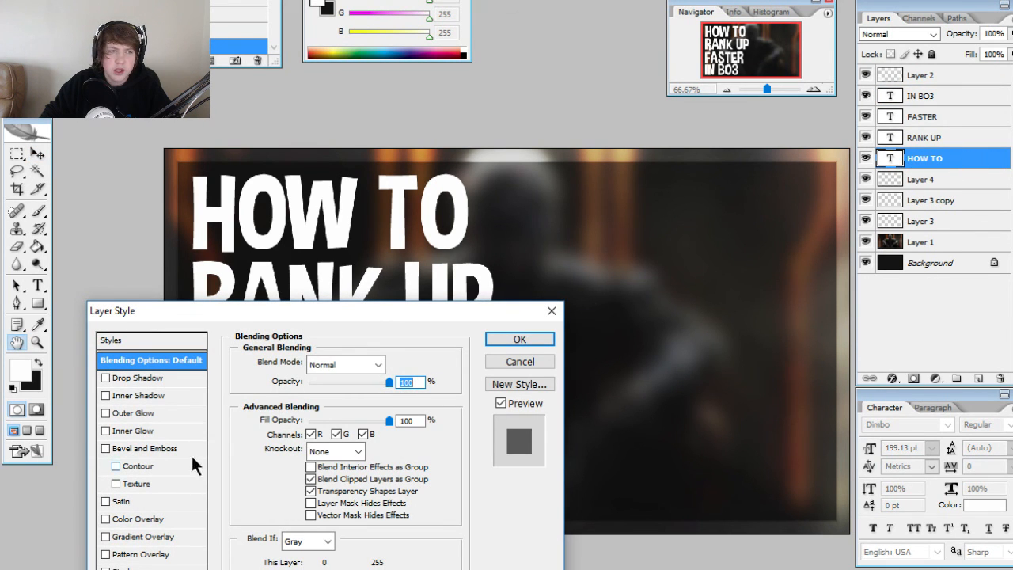
drag(297, 315, 741, 166)
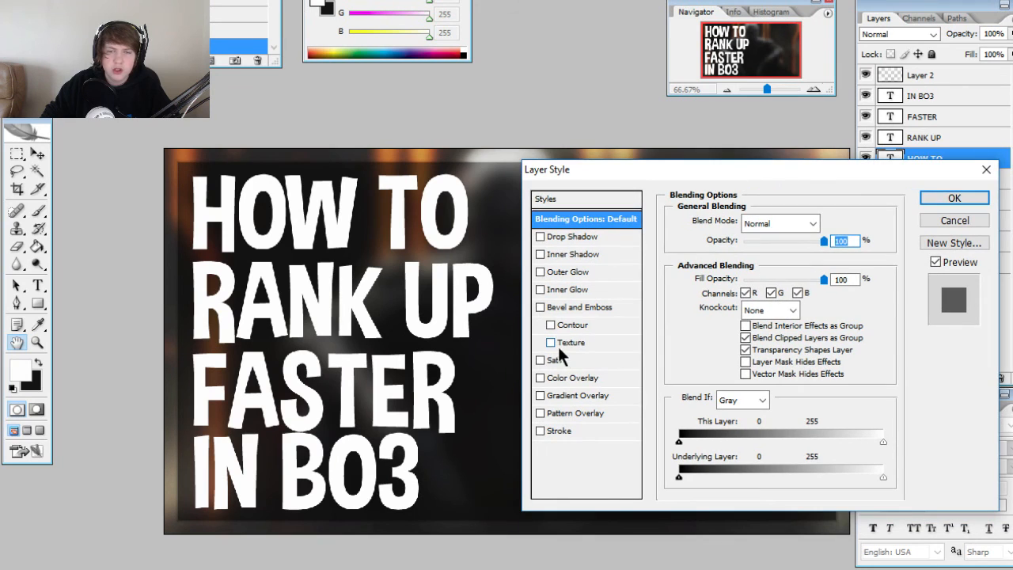
click(540, 395)
click(575, 391)
click(748, 258)
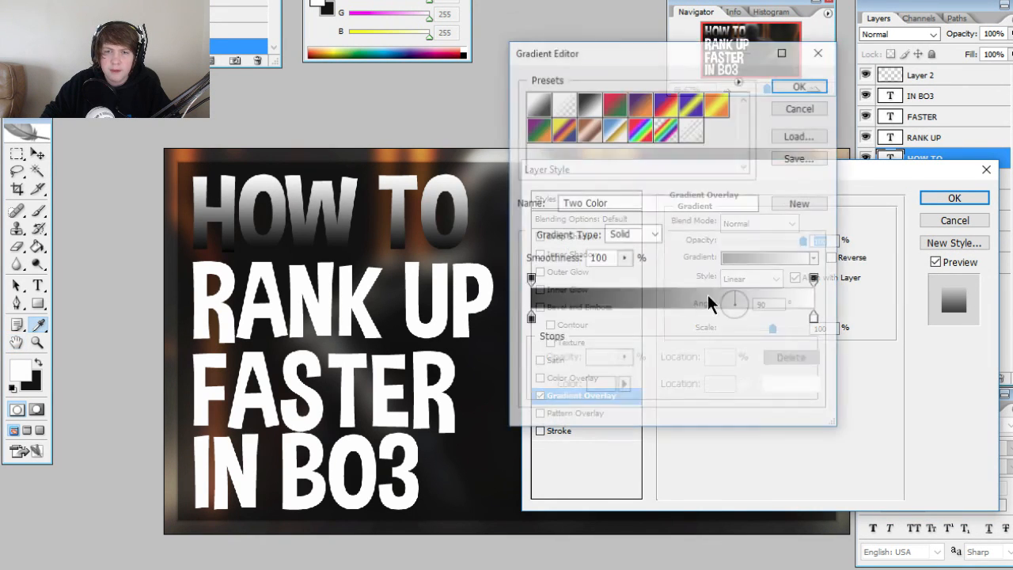
- Set the "HOW TO" gradient's stops to dark grey #646464 and light grey #dedede, and apply the Gradient Overlay
double_click(531, 321)
drag(427, 187, 256, 260)
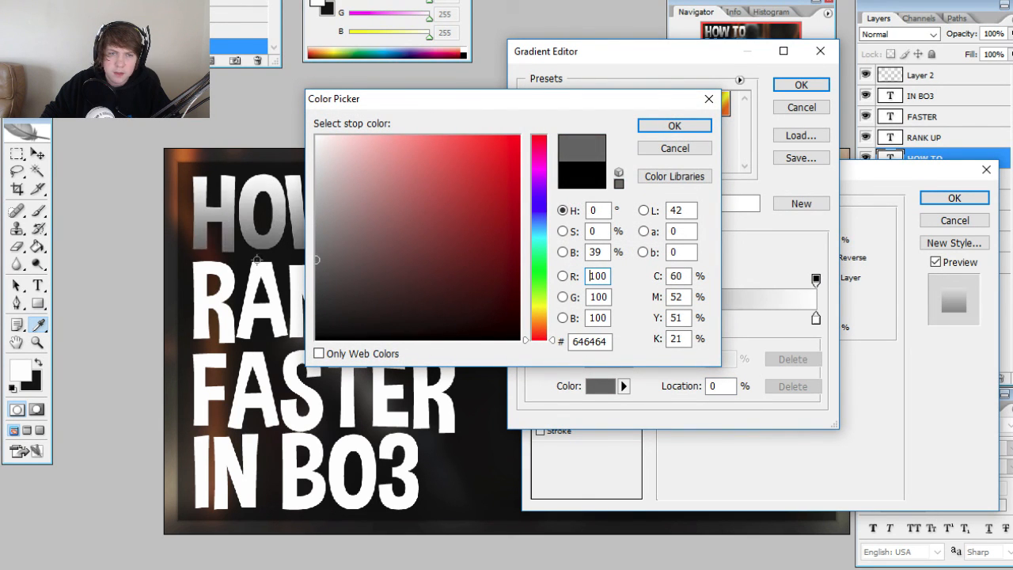
click(677, 125)
double_click(816, 319)
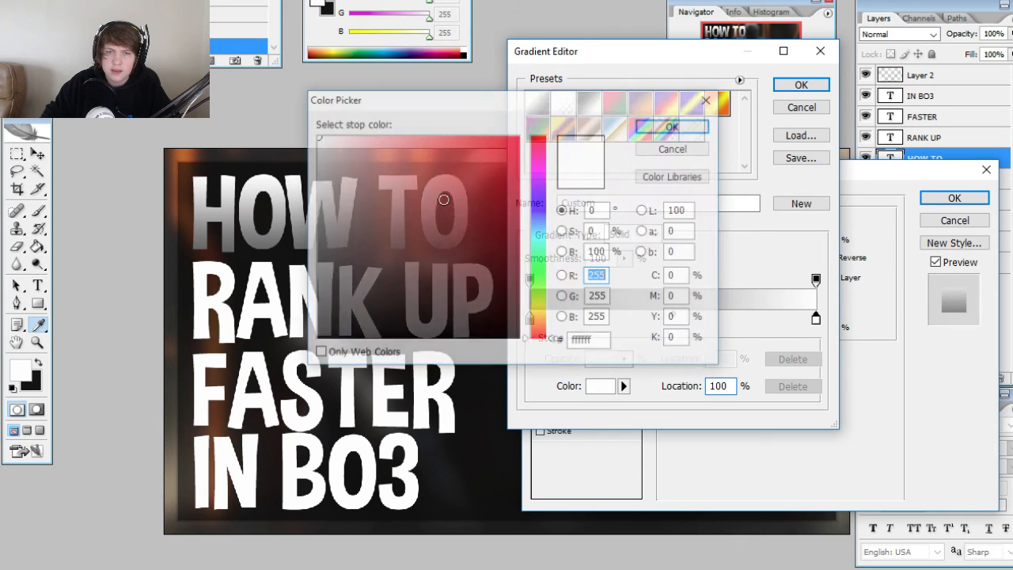
drag(316, 138, 232, 161)
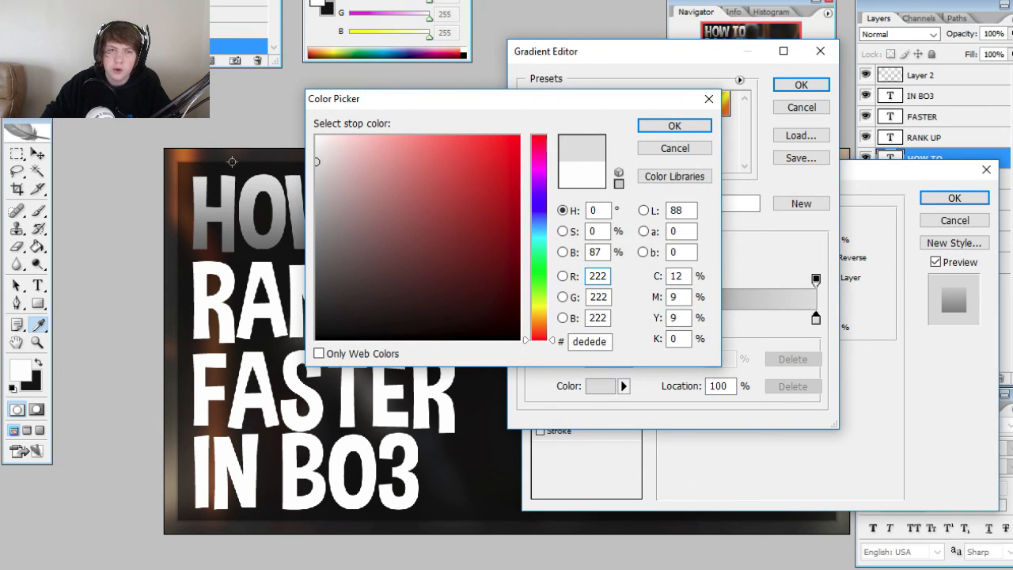
click(675, 125)
click(803, 85)
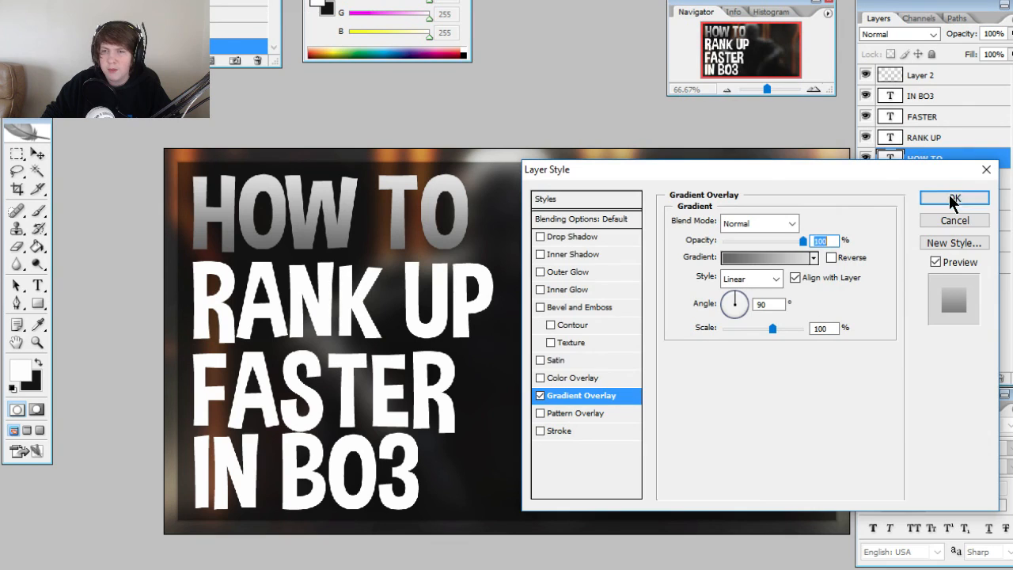
click(949, 195)
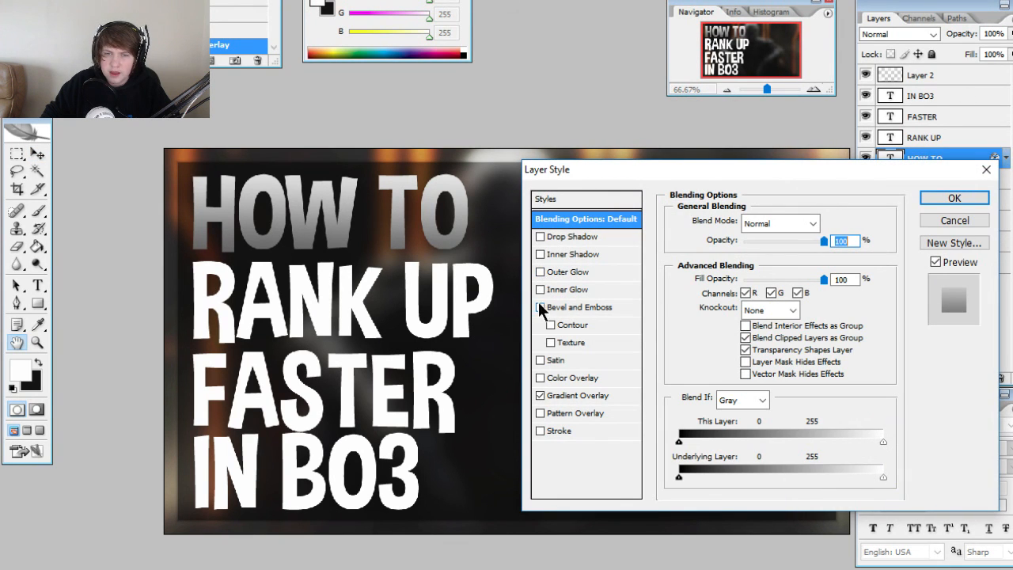
- Add a white Inner Glow to the "HOW TO" layer with Overlay blend mode, 100% opacity and a size of 15 px
click(542, 290)
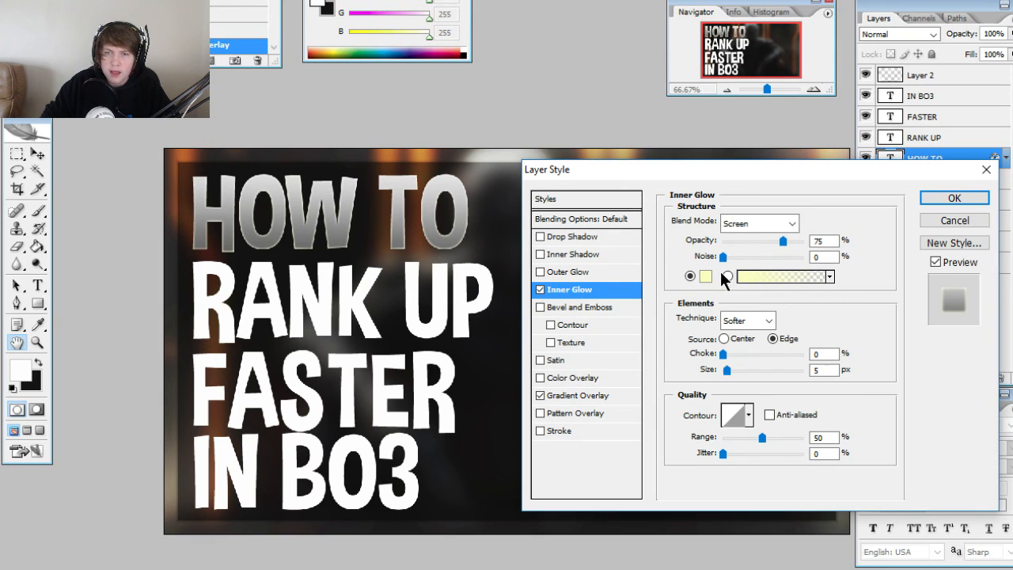
click(704, 276)
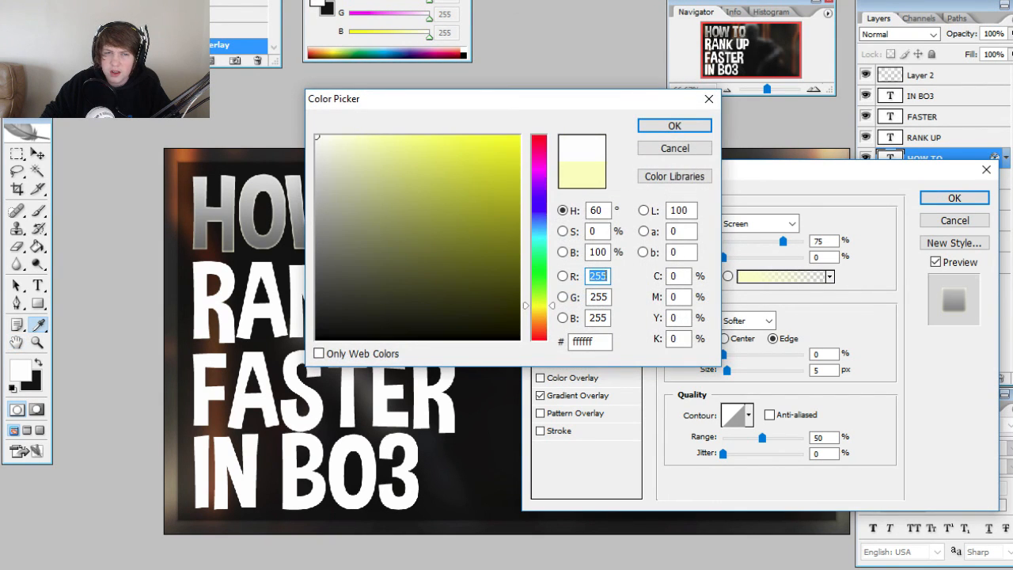
click(674, 125)
drag(783, 240, 803, 241)
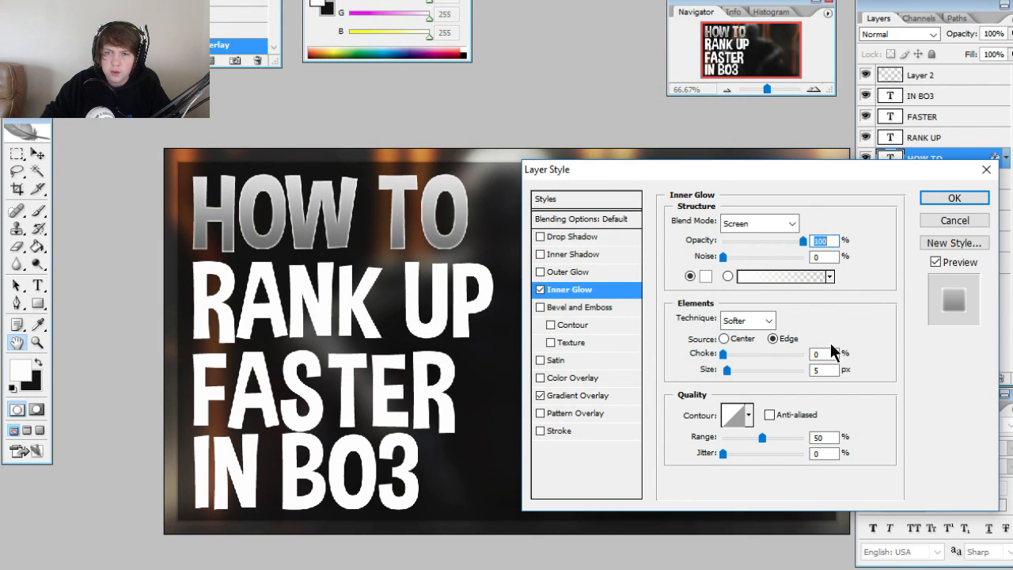
drag(728, 370, 732, 371)
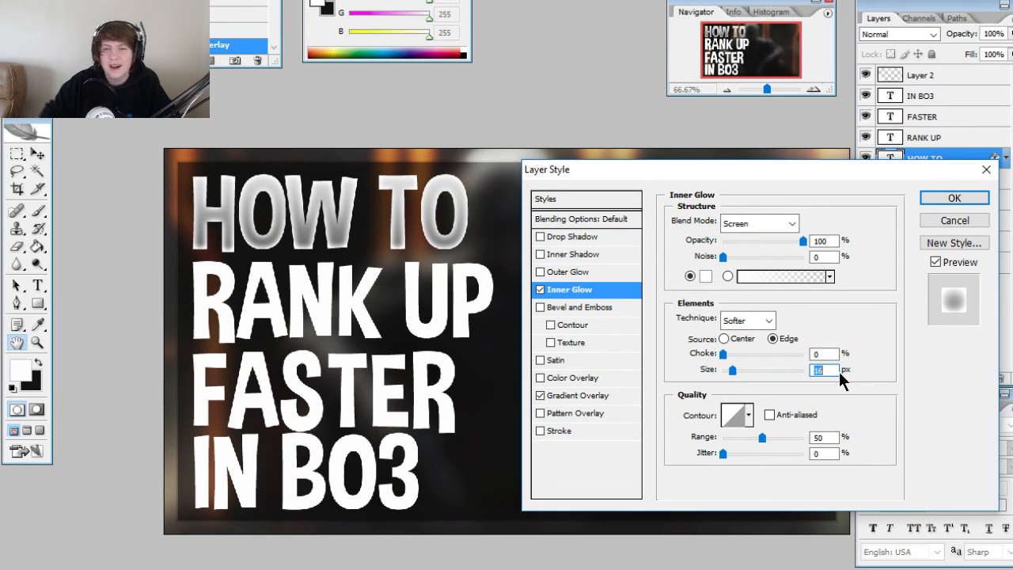
text(15)
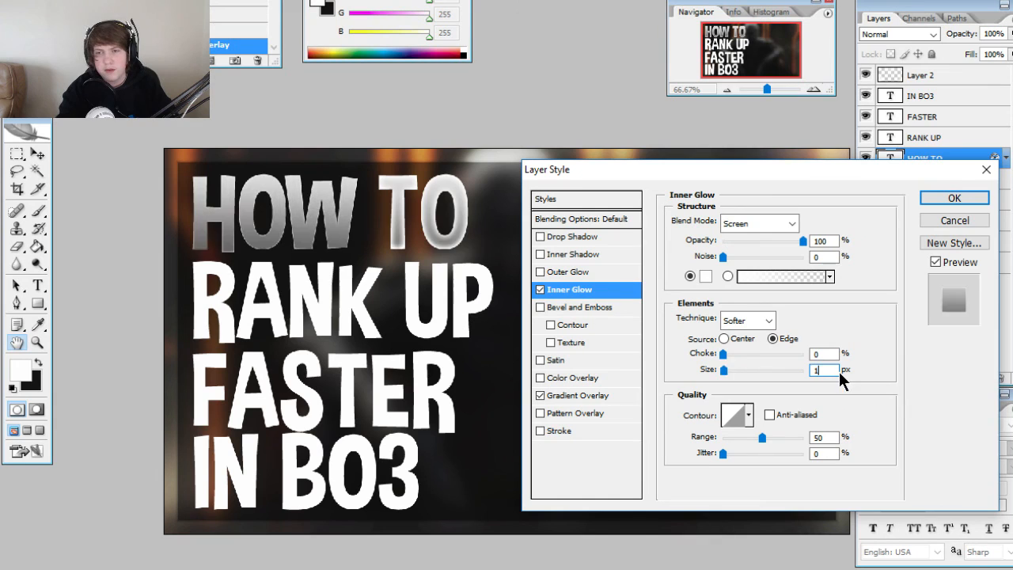
click(741, 228)
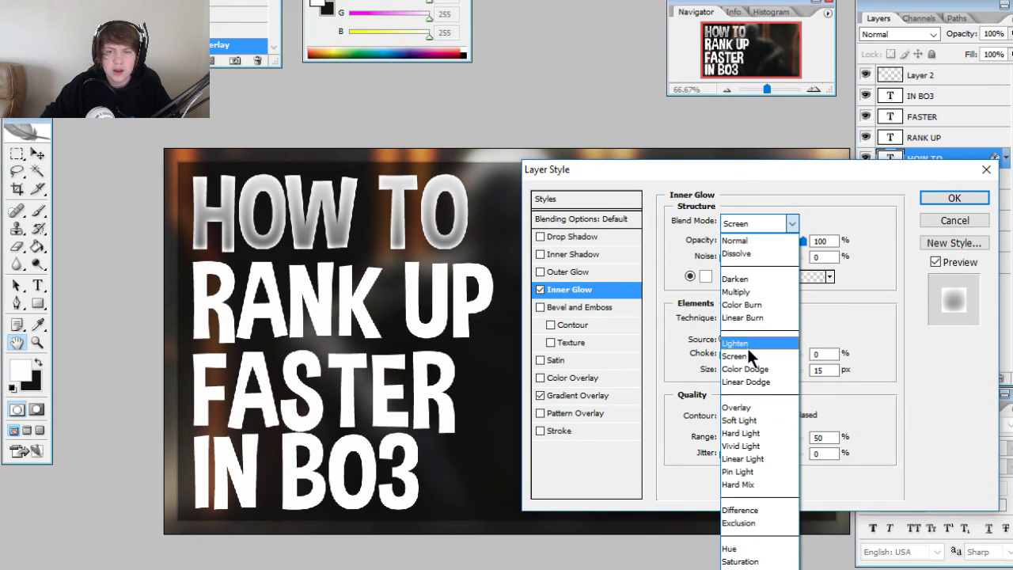
click(751, 407)
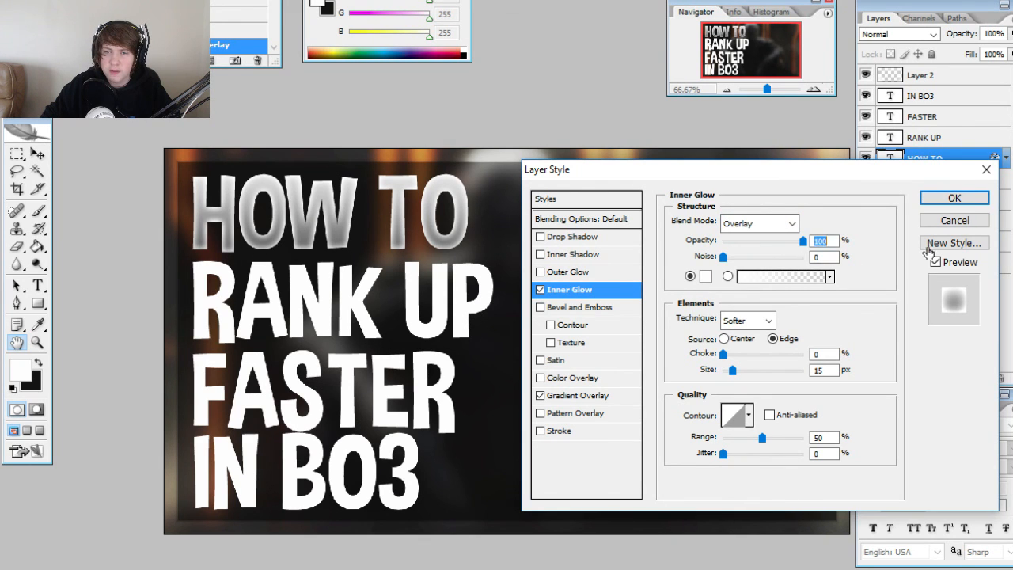
click(944, 198)
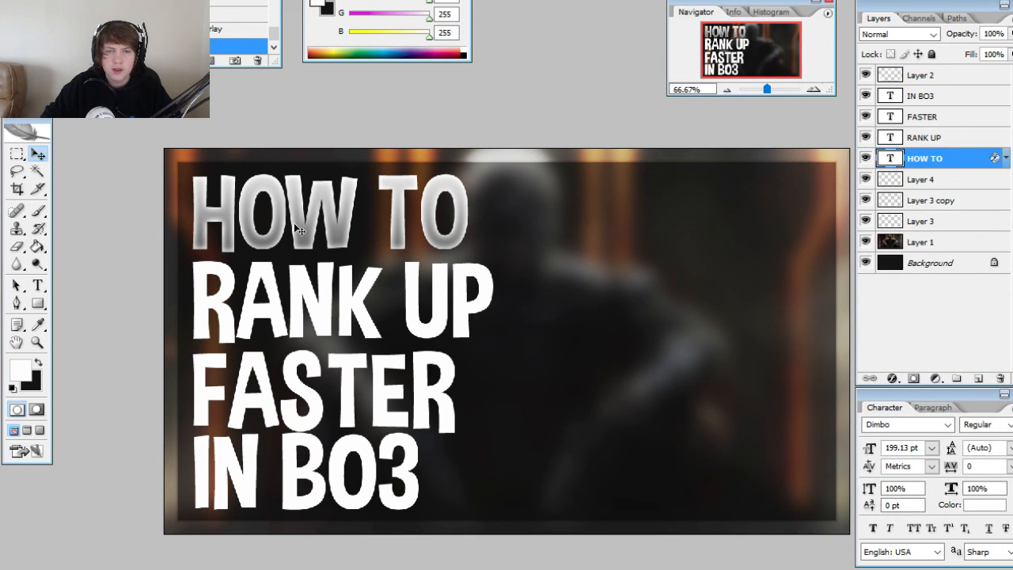
- Add a black Drop Shadow to the "HOW TO" layer with 100% opacity, 0 px distance, 39% spread and 10 px size
double_click(995, 161)
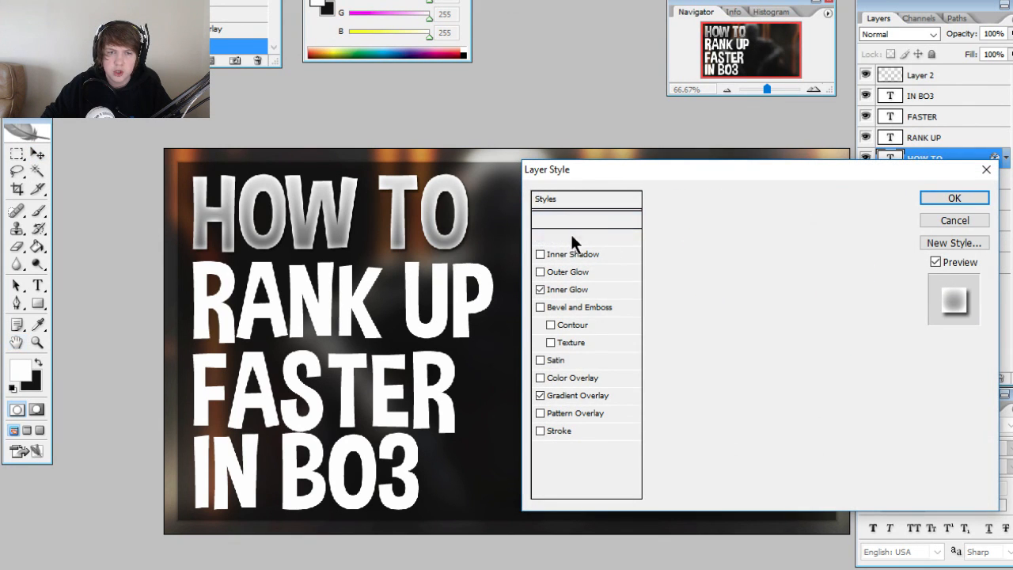
click(571, 237)
drag(719, 287, 748, 309)
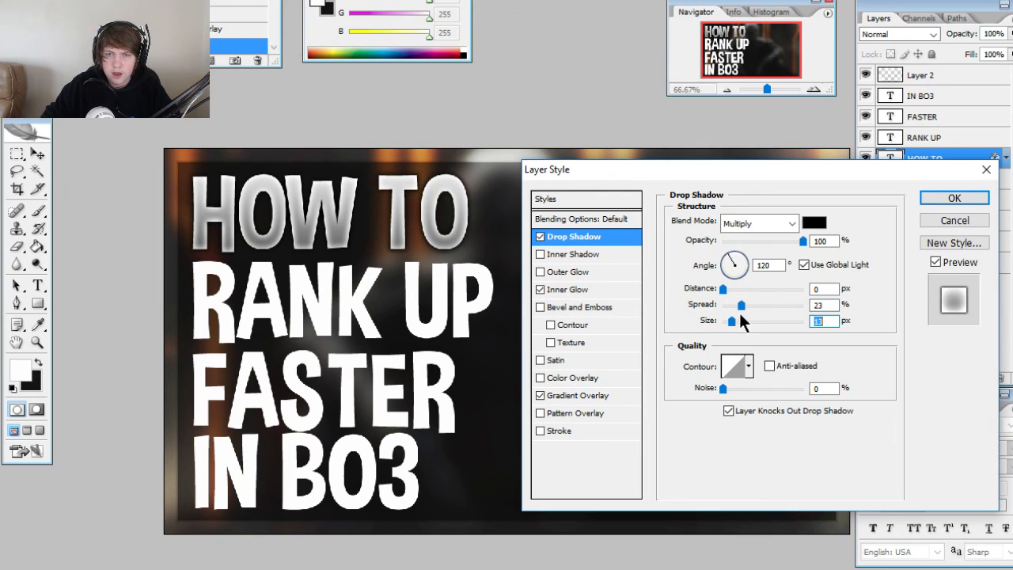
drag(741, 307, 753, 306)
drag(821, 321, 679, 322)
text(10)
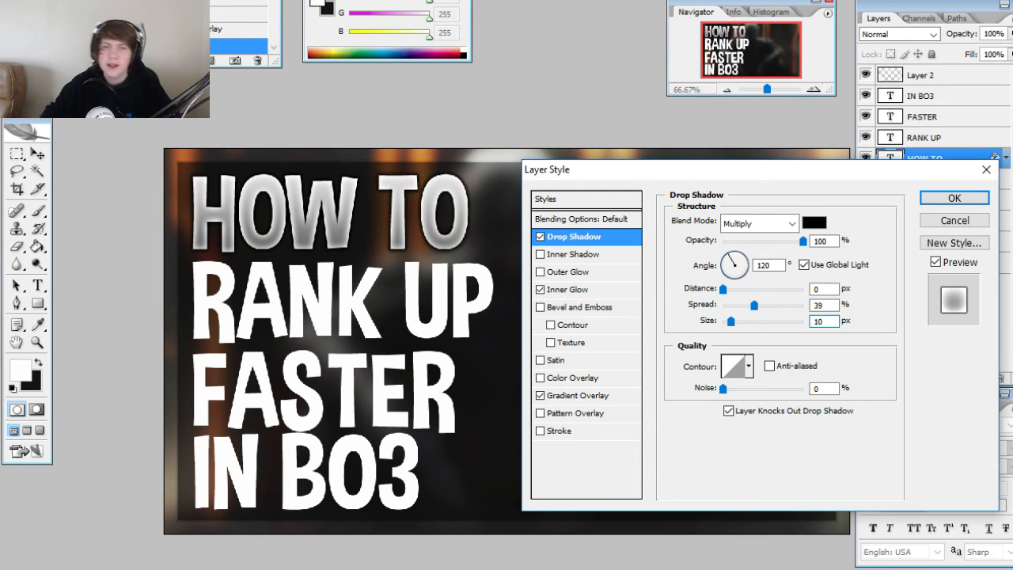
click(955, 198)
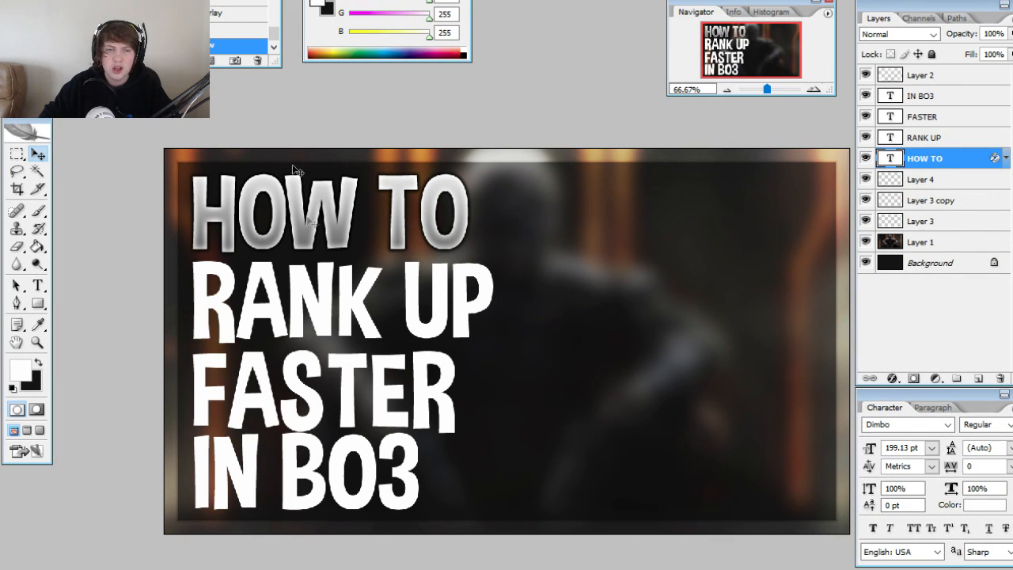
- Copy the "HOW TO" layer's style and paste it onto the "RANK UP", "FASTER" and "IN BO3" text layers
right_click(972, 164)
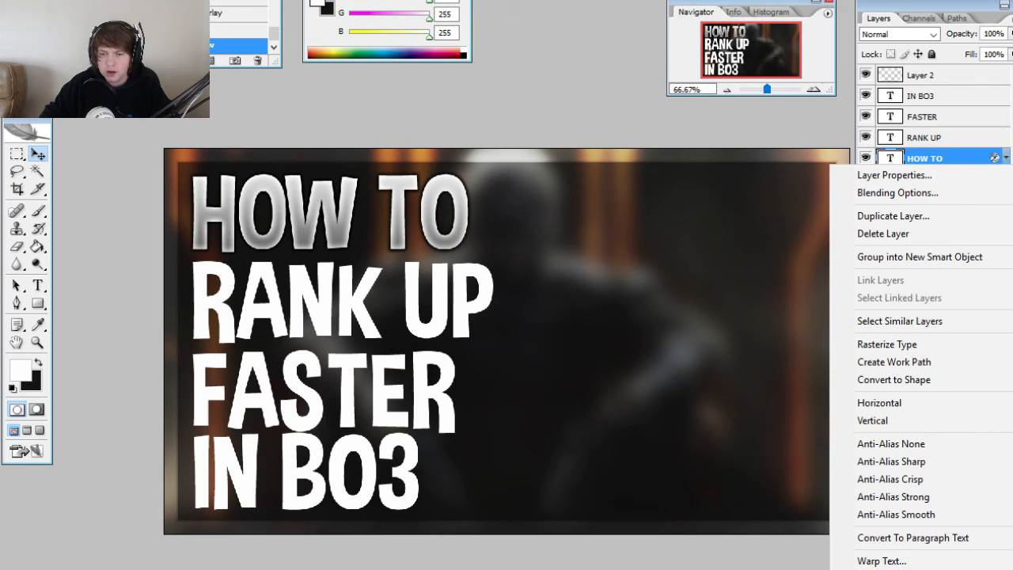
click(895, 569)
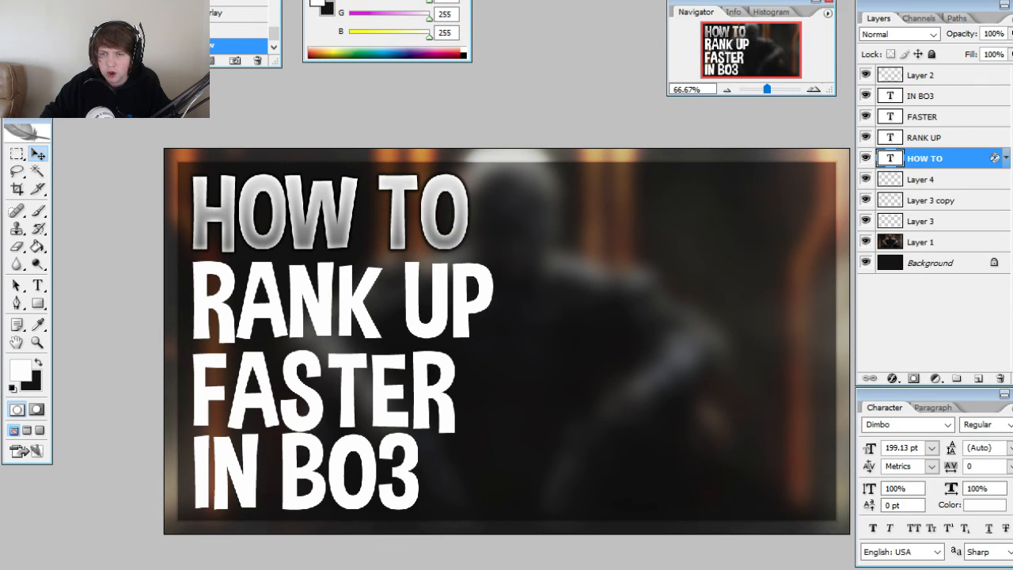
shift+click(957, 96)
right_click(940, 117)
click(893, 549)
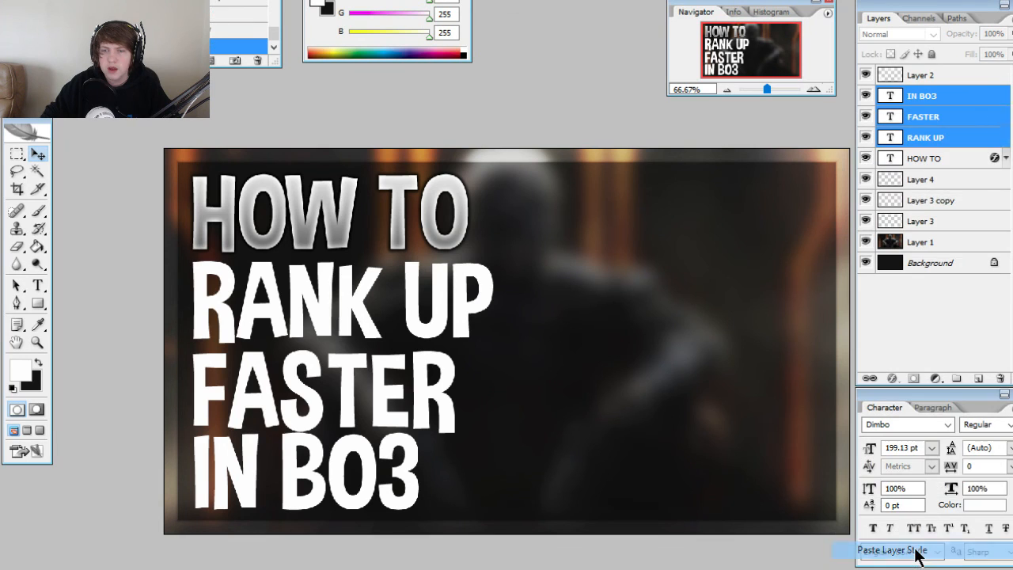
click(967, 117)
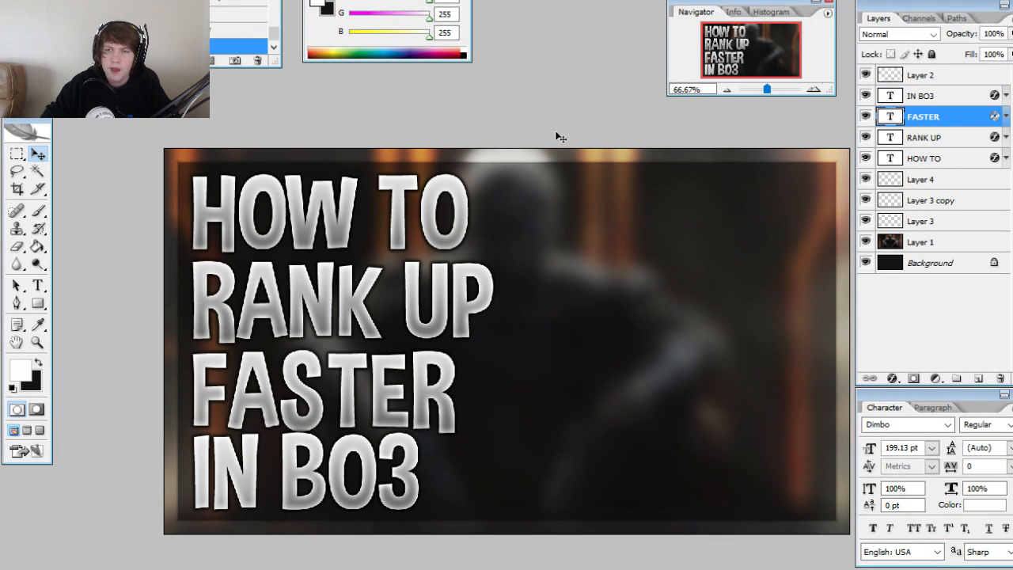
- Change the dark stop of the "RANK UP" layer's Gradient Overlay to a dark orange-brown
click(982, 139)
double_click(984, 140)
click(580, 395)
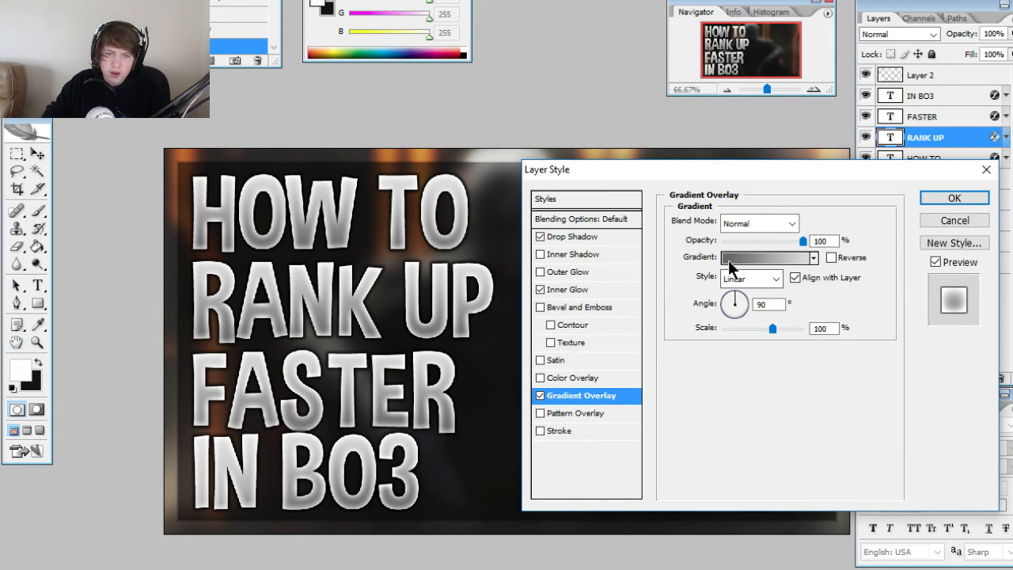
click(742, 268)
click(531, 319)
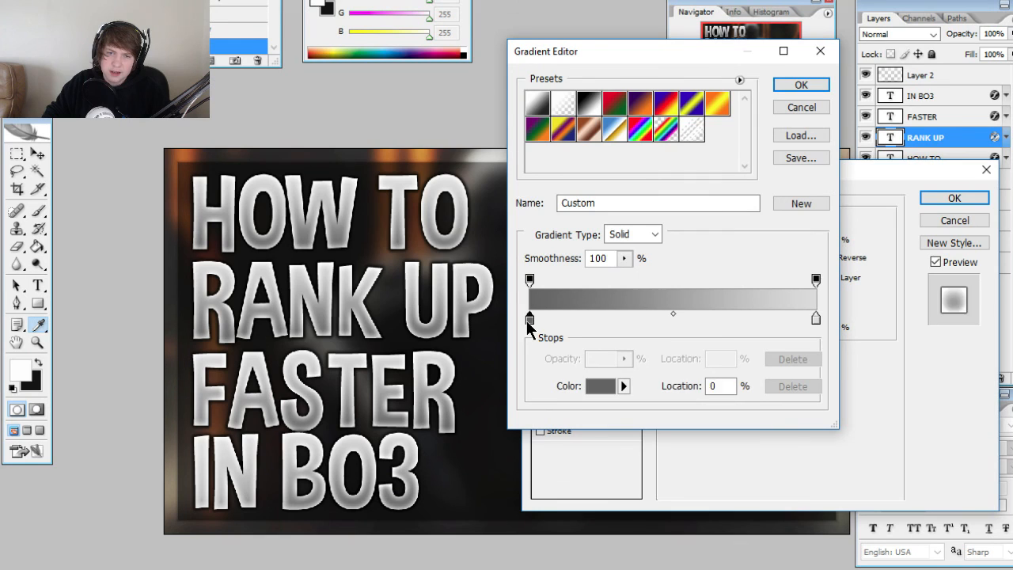
double_click(530, 319)
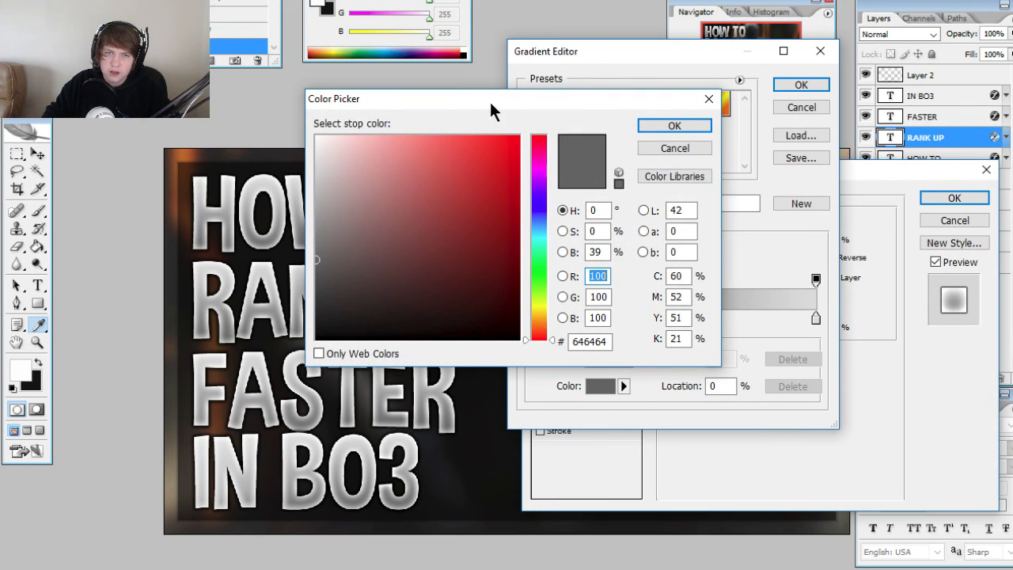
drag(491, 111, 716, 94)
drag(766, 287, 765, 302)
drag(697, 156, 743, 248)
drag(819, 250, 792, 305)
mouse_move(782, 236)
mouse_down()
mouse_move(798, 256)
mouse_move(797, 233)
mouse_up()
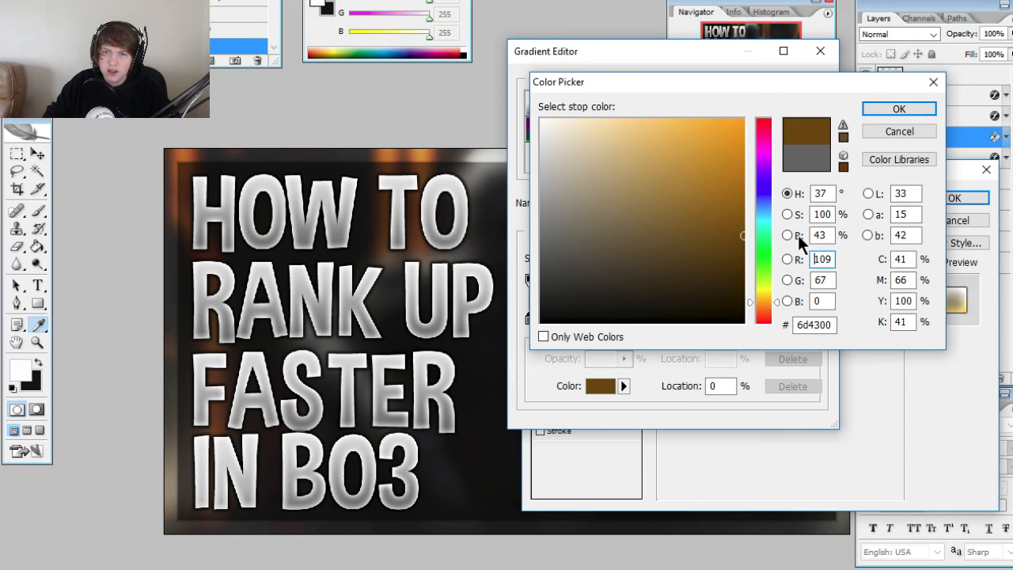
drag(738, 234, 787, 246)
click(895, 107)
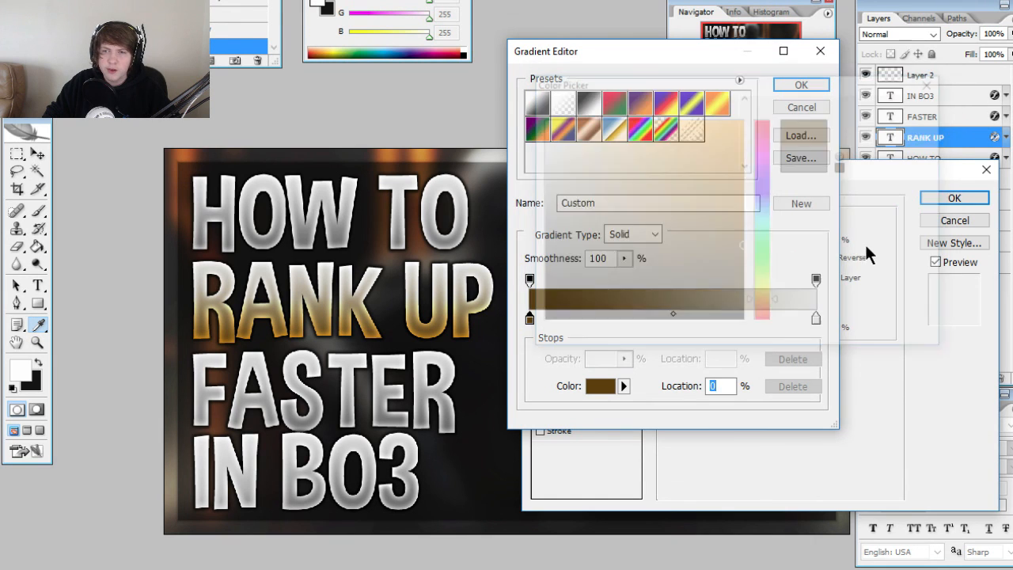
- Change the light stop of the "RANK UP" gradient to a bright saturated orange and apply the layer style
click(816, 319)
double_click(816, 319)
drag(765, 299, 766, 301)
drag(678, 246, 928, 55)
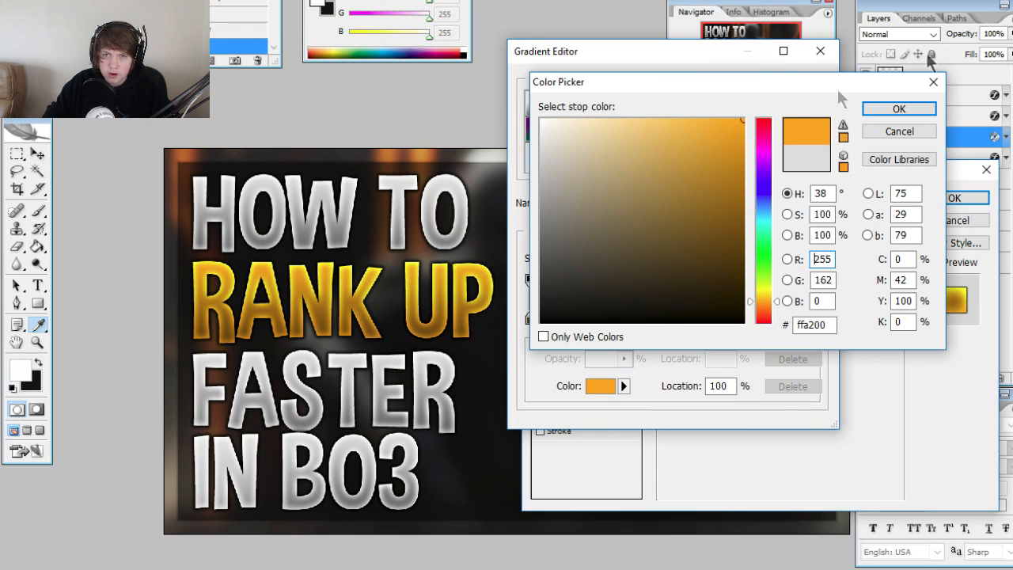
drag(743, 127, 770, 116)
click(768, 301)
drag(768, 301, 769, 303)
click(909, 104)
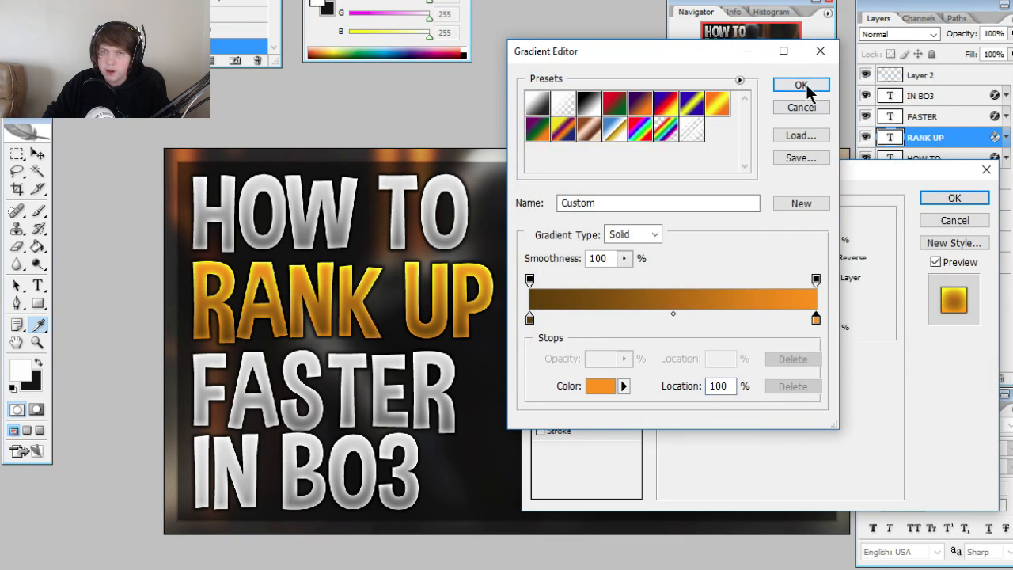
click(805, 82)
click(955, 199)
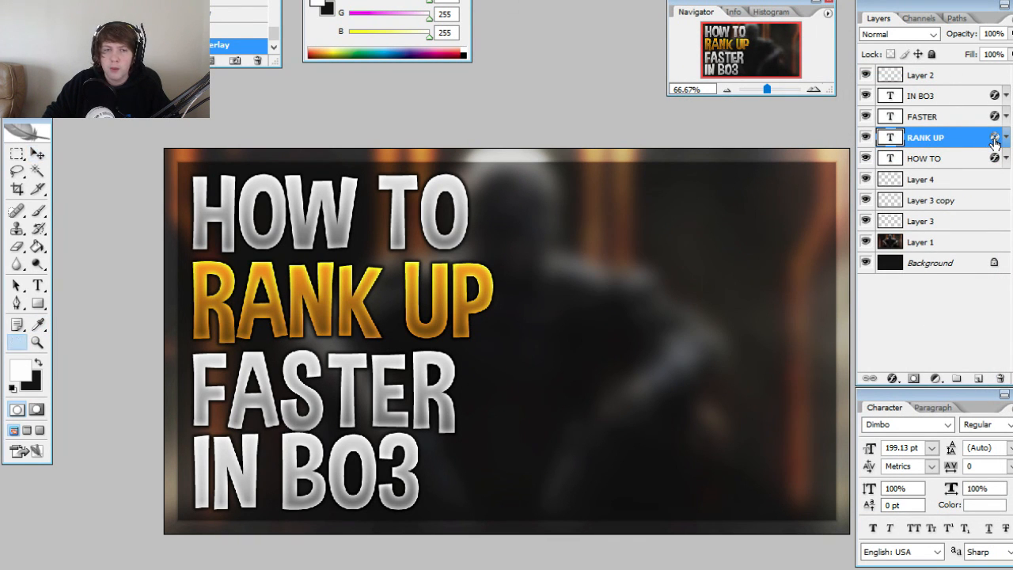
- Add a black Satin effect to the "RANK UP" layer with Overlay blend mode, 17% opacity and a size of 76 px
double_click(995, 138)
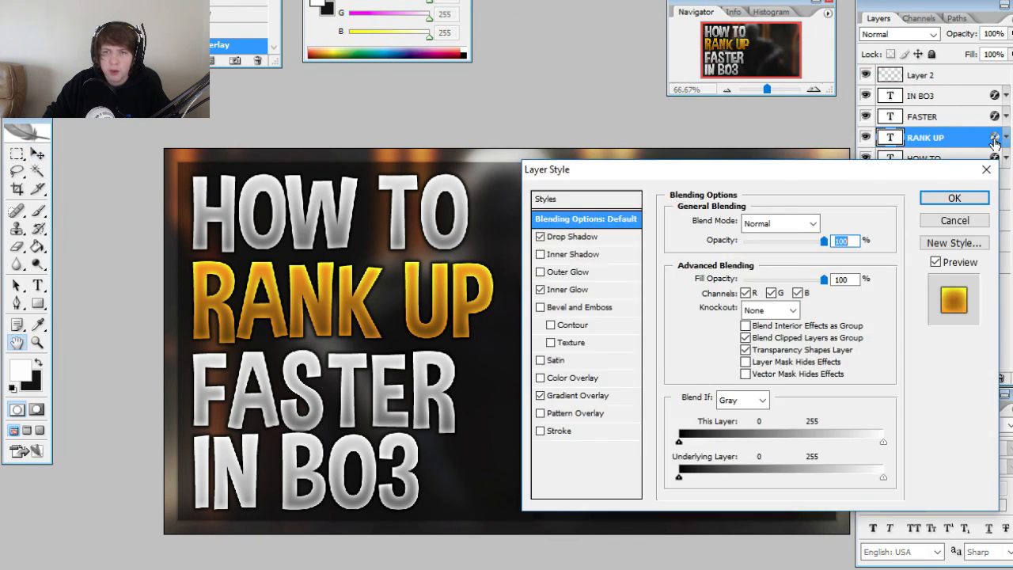
click(551, 358)
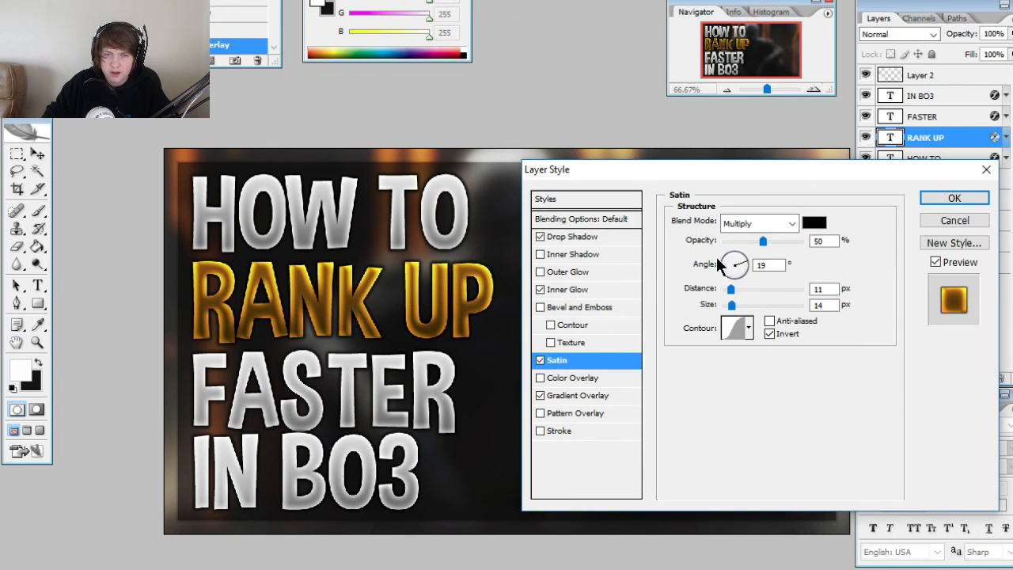
click(748, 221)
click(736, 407)
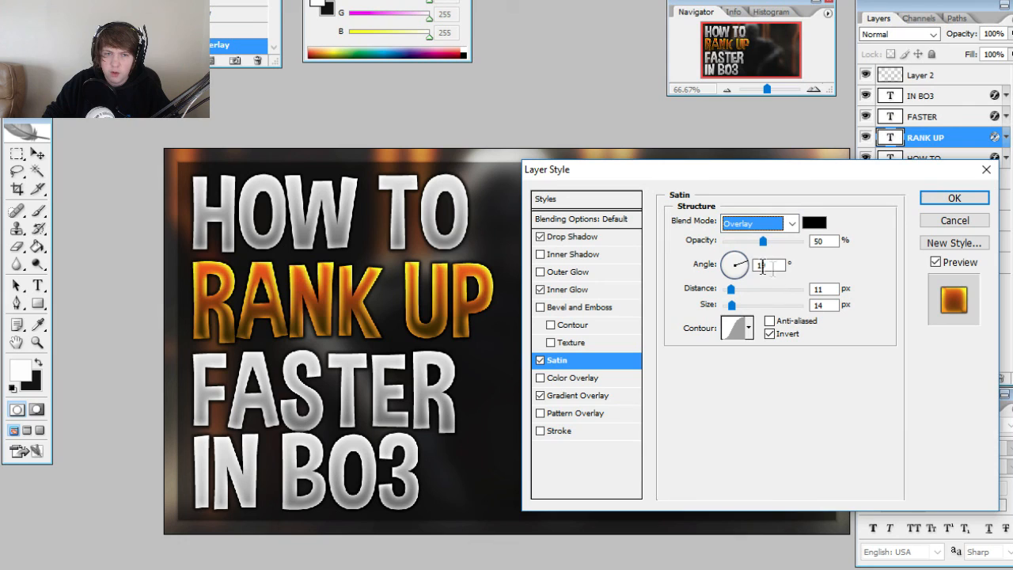
drag(734, 245, 741, 250)
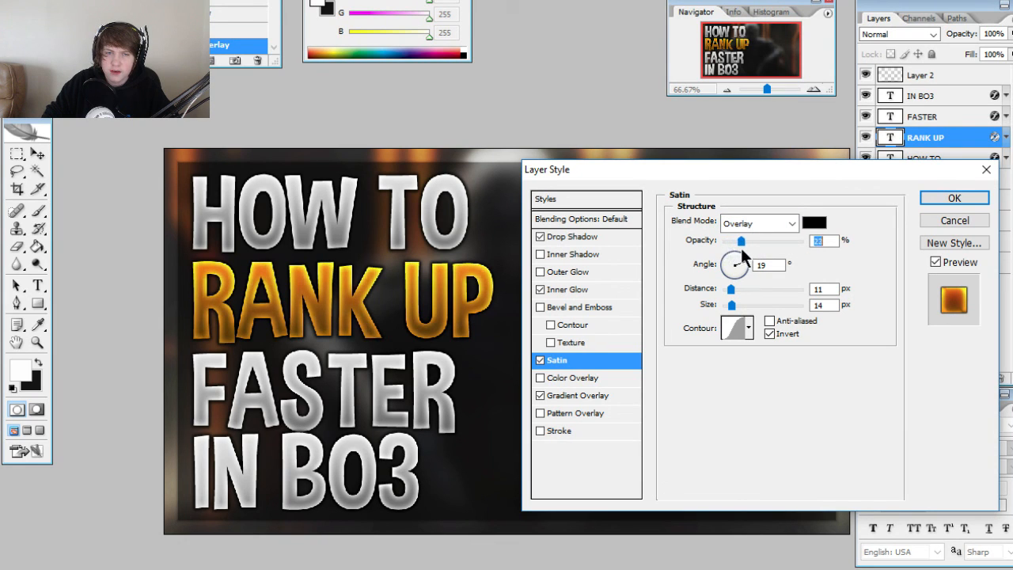
drag(736, 317, 748, 316)
drag(742, 241, 738, 247)
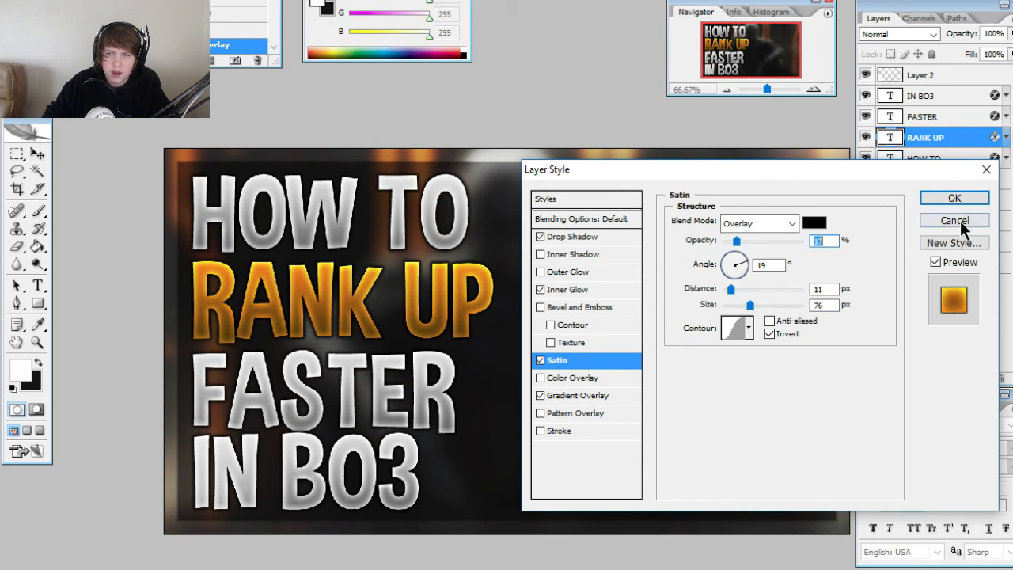
click(541, 361)
click(542, 361)
click(946, 197)
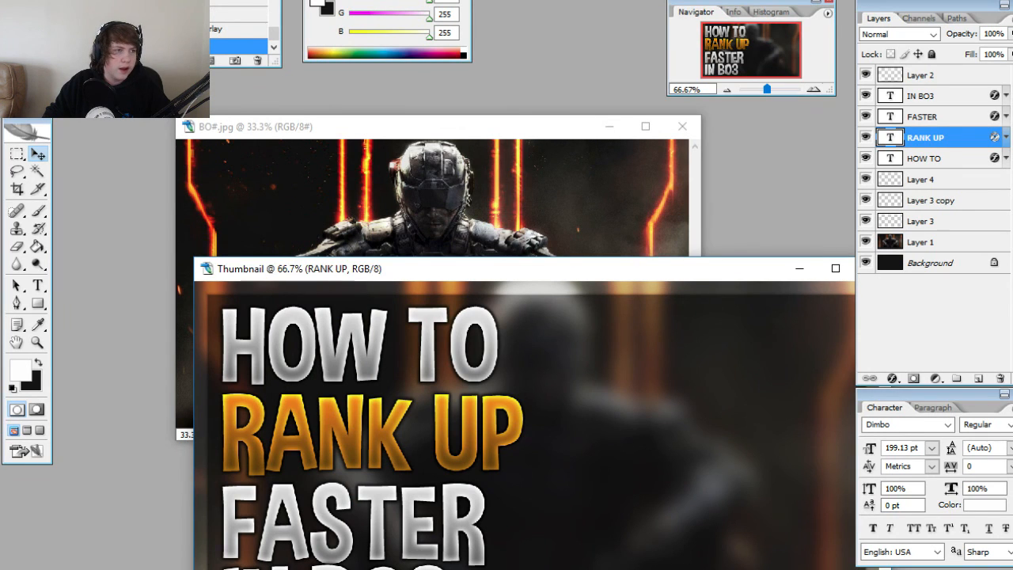
- Open the 1st prestige.jpg emblem image and position its window clear of the Thumbnail document's title
drag(196, 183, 465, 73)
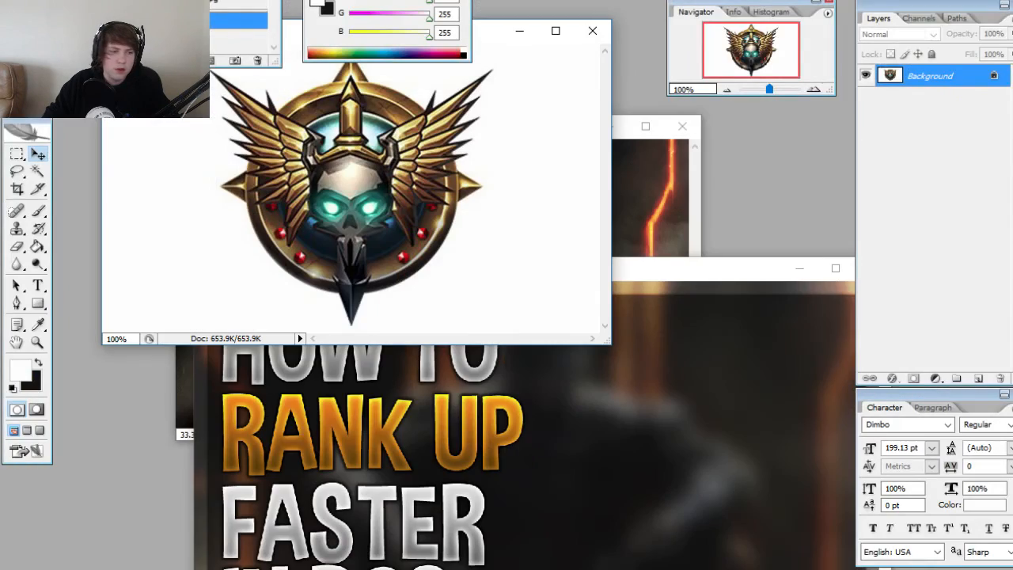
drag(493, 25, 853, 3)
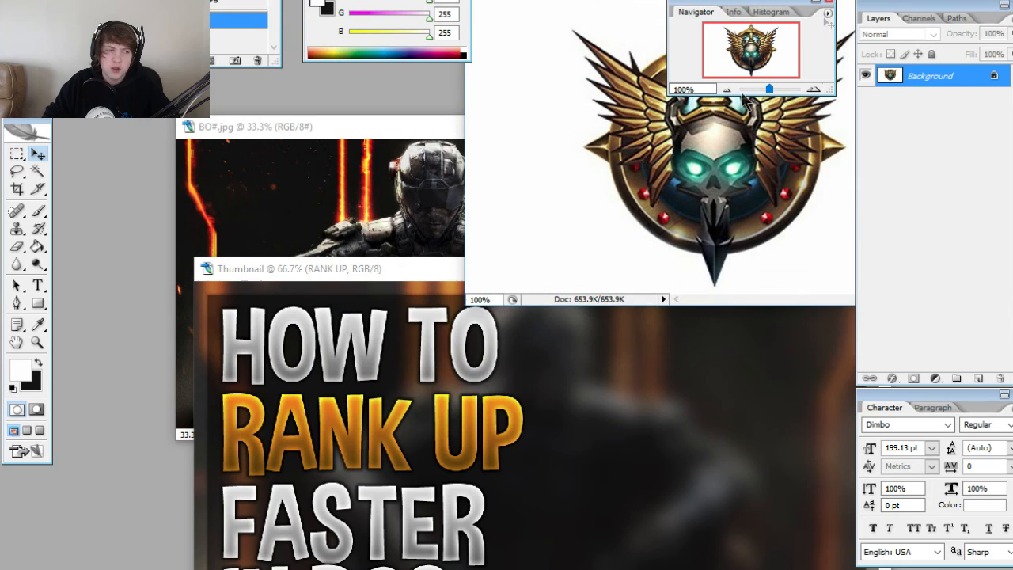
drag(583, 0, 573, 25)
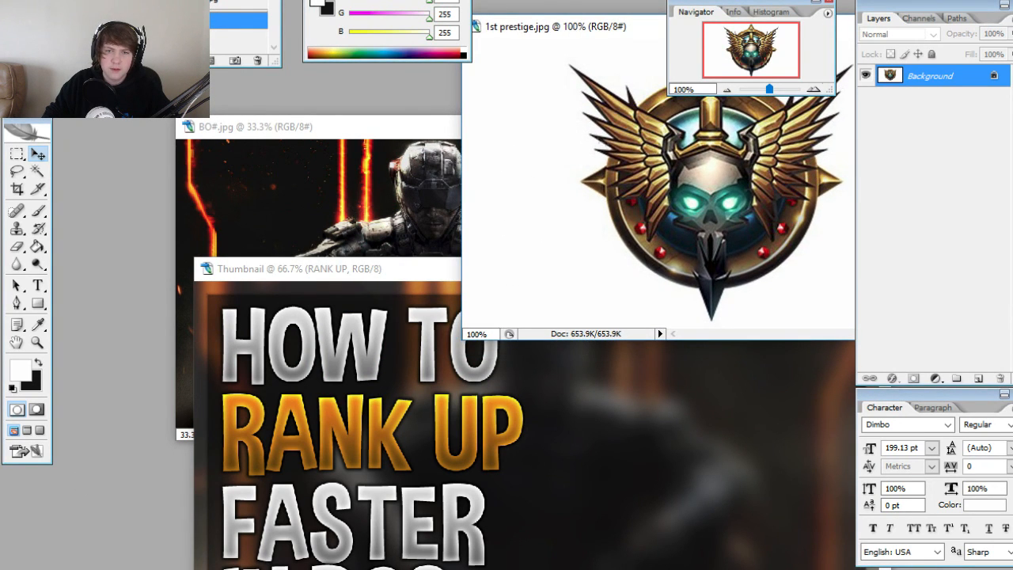
- Paste the prestige emblem into the Thumbnail document and place it beside the text
click(328, 270)
drag(328, 273, 261, 258)
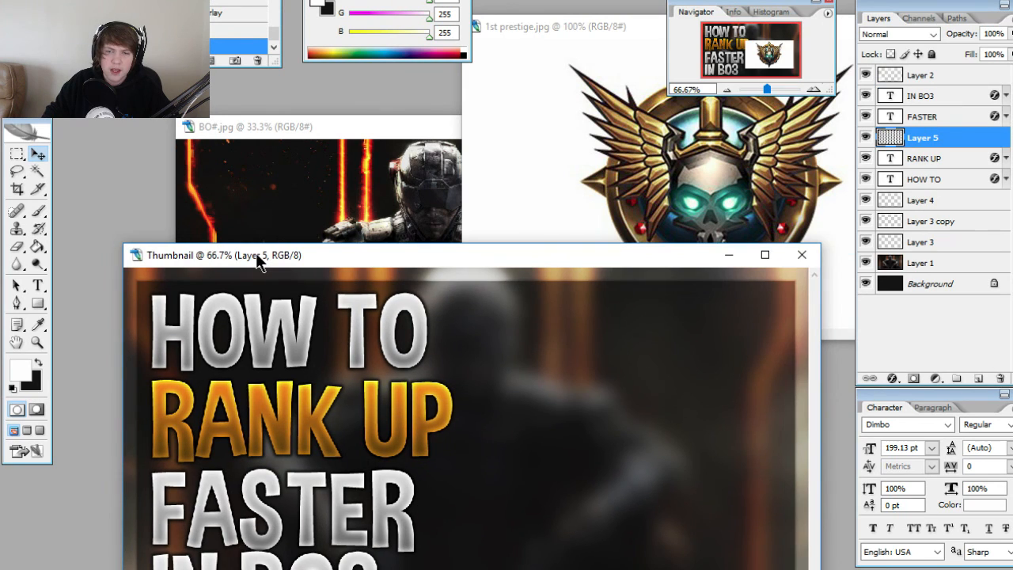
key(ctrl+v)
click(766, 253)
drag(678, 333, 707, 311)
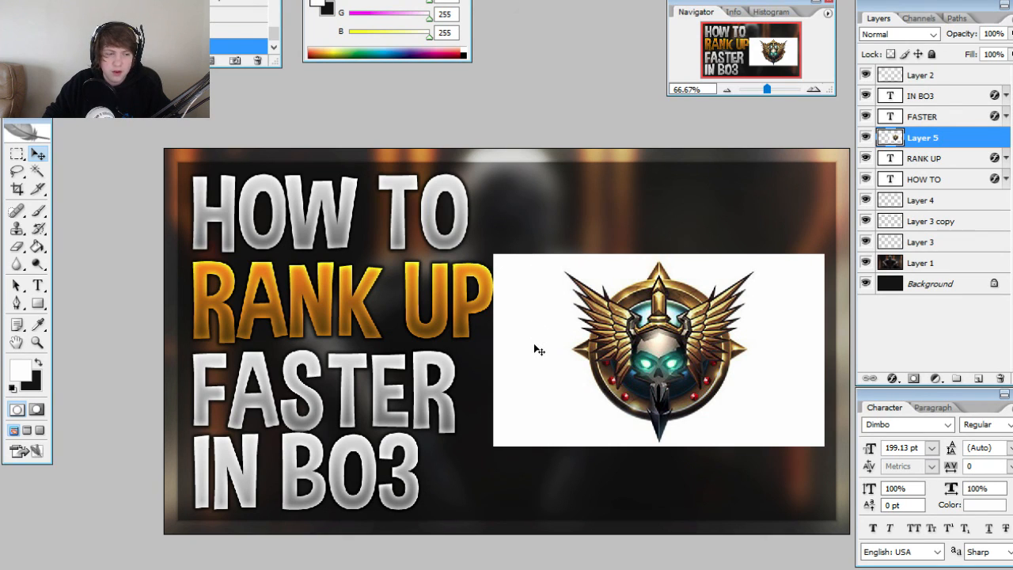
- Select the white background around the emblem with the Magic Wand, erase it and deselect
key(w)
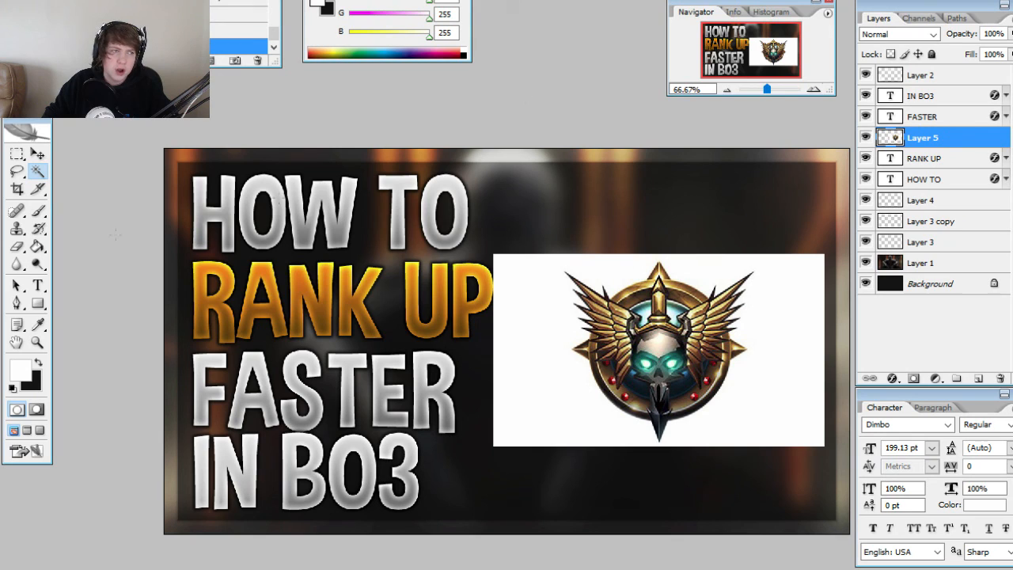
click(38, 211)
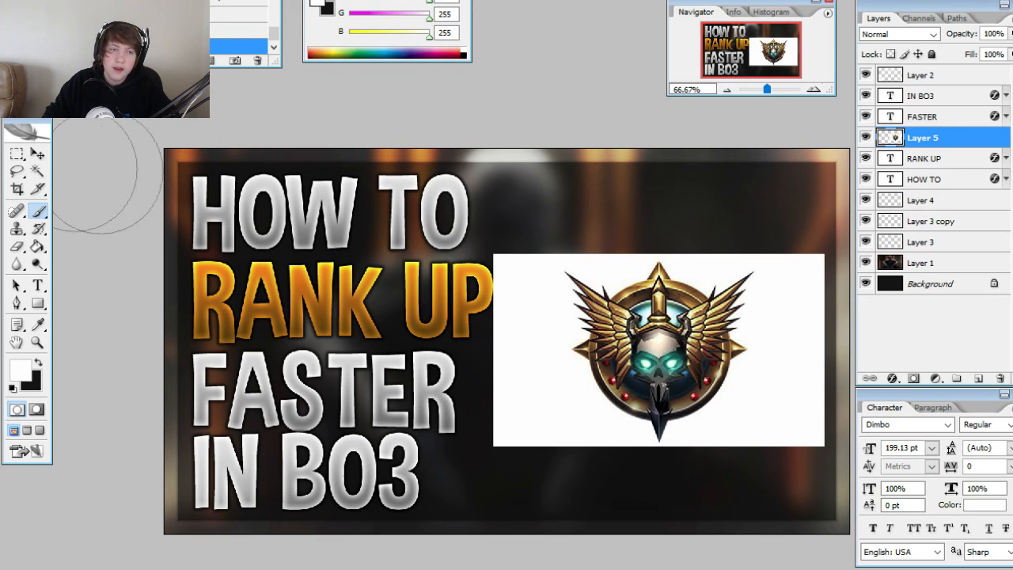
click(37, 171)
click(547, 336)
key(e)
mouse_move(512, 274)
mouse_down()
mouse_move(800, 324)
mouse_move(760, 395)
mouse_move(746, 373)
mouse_up()
key(ctrl+d)
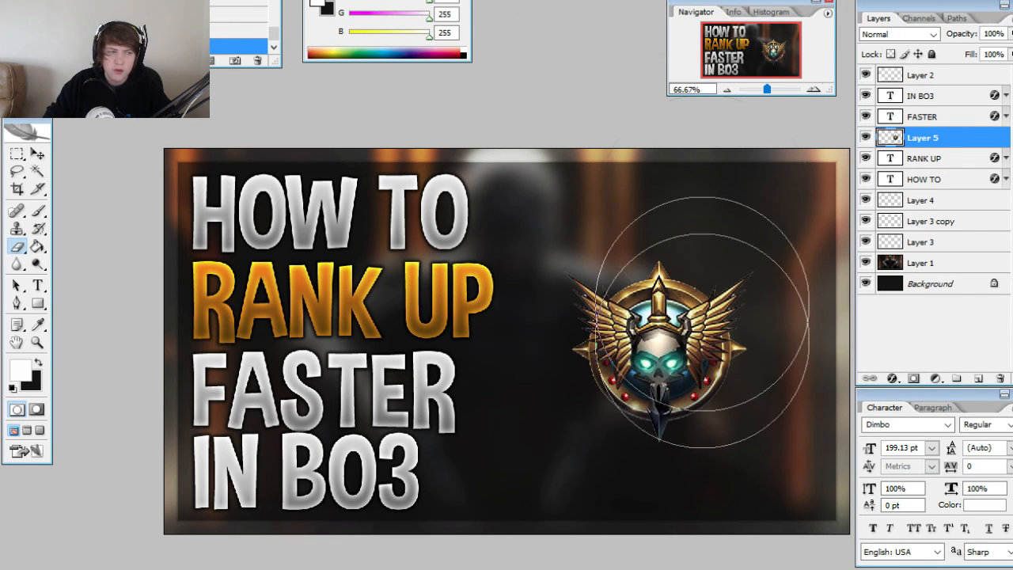
- Enlarge the emblem, tilt it slightly clockwise, and move it to the thumbnail's upper-right area
key(z)
drag(536, 234, 919, 480)
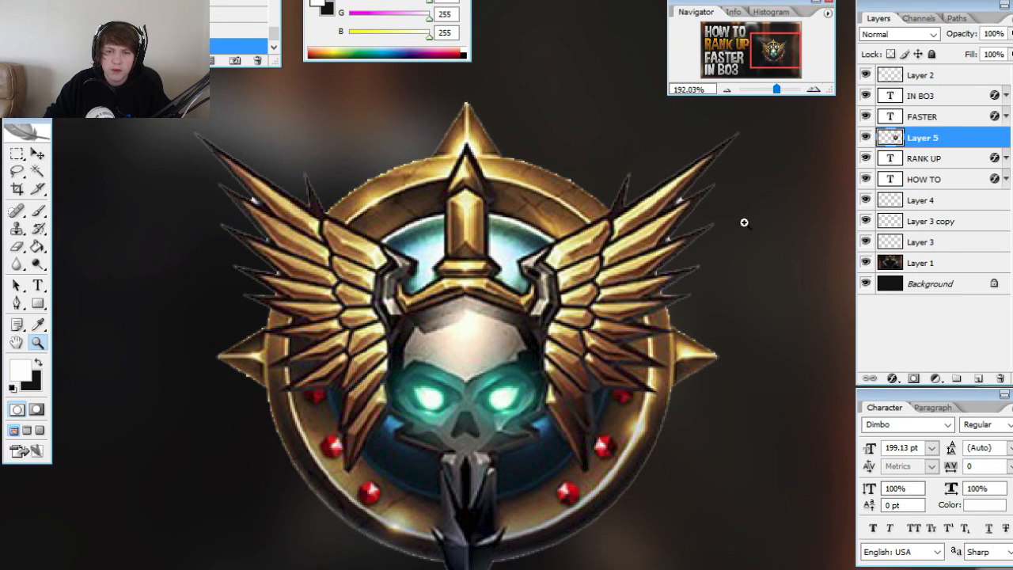
key(w)
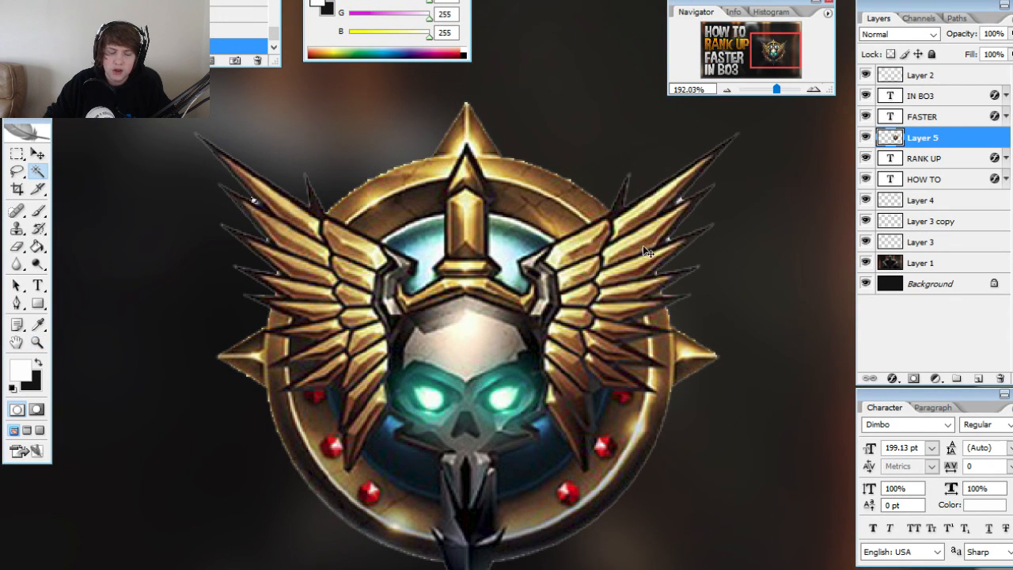
key(z)
right_click(465, 351)
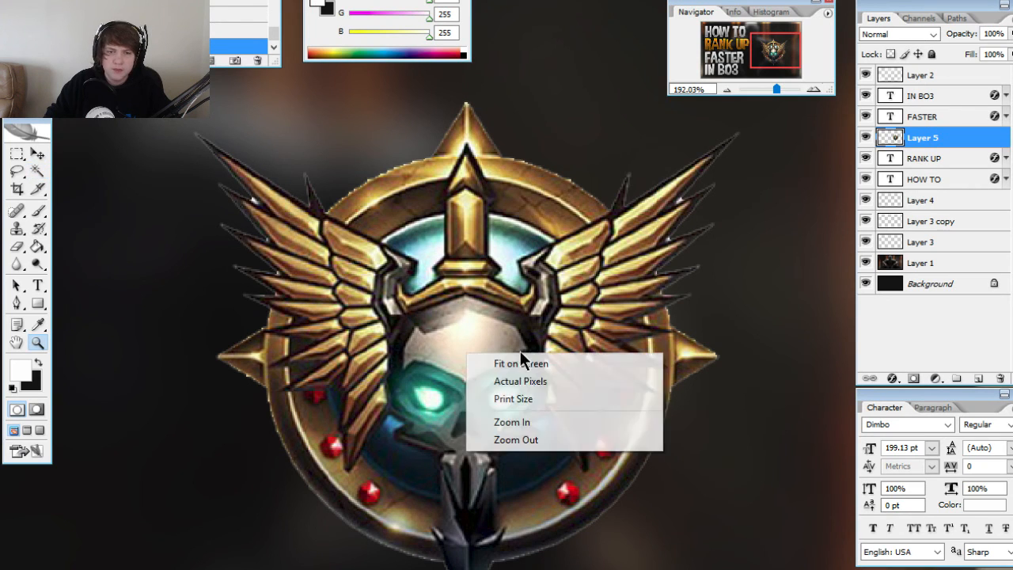
click(487, 358)
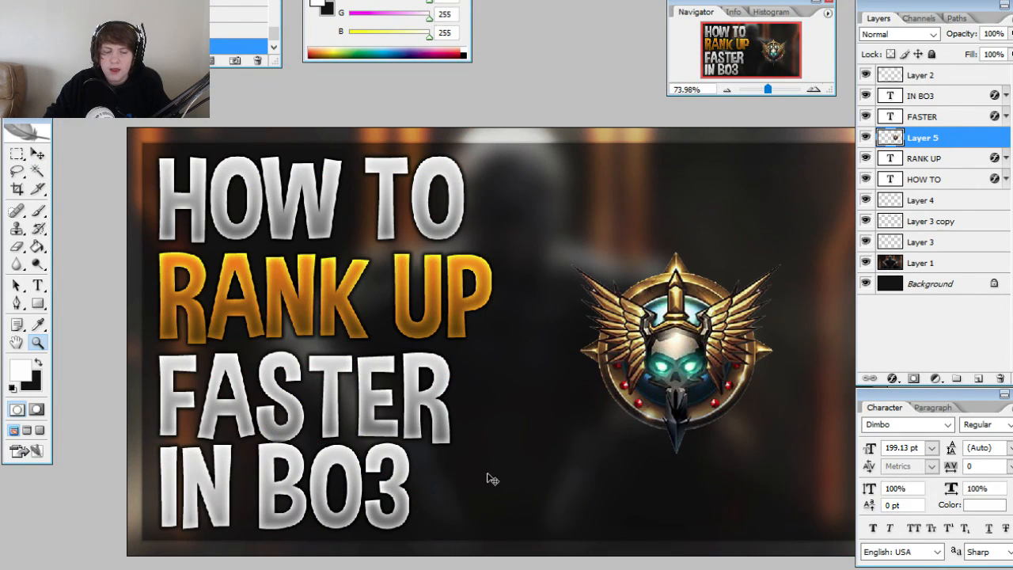
key(ctrl+t)
drag(558, 456, 499, 522)
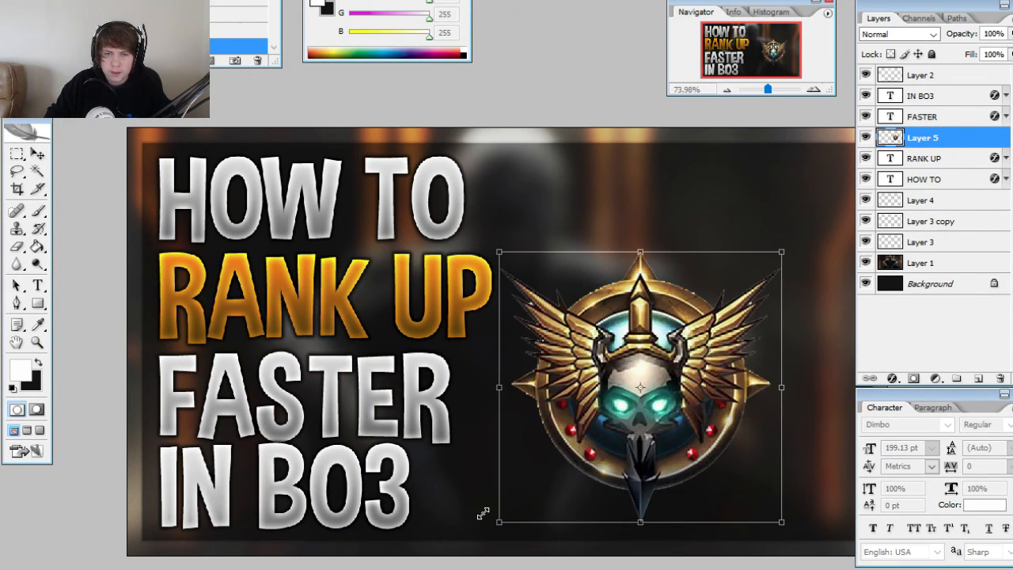
drag(481, 227, 534, 203)
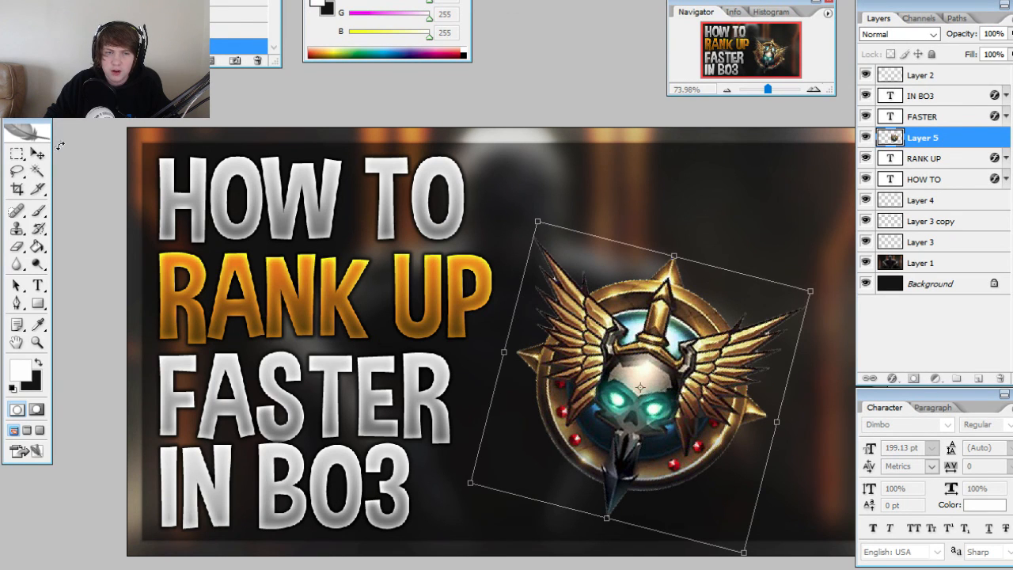
click(37, 152)
click(454, 225)
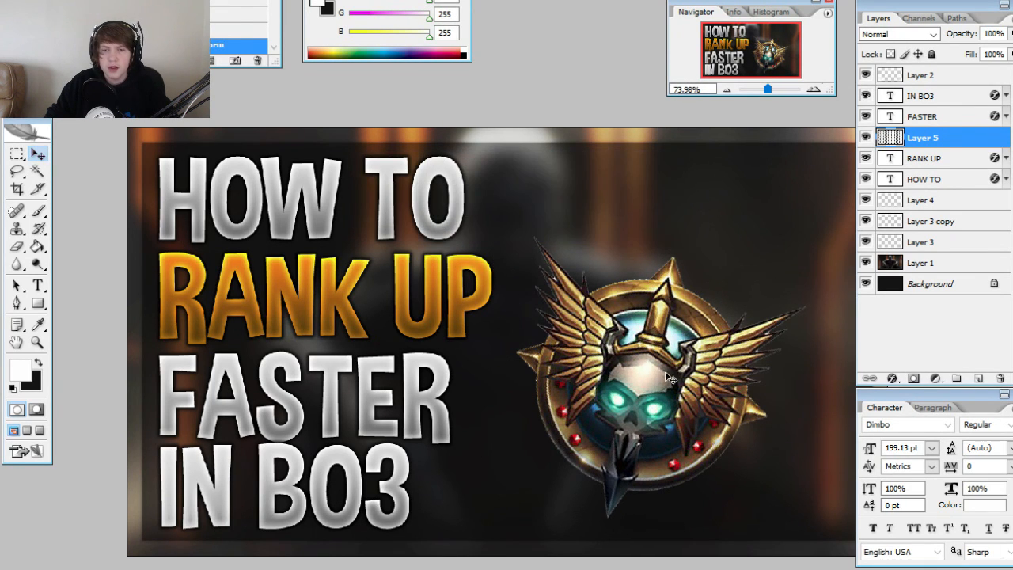
drag(676, 340, 715, 271)
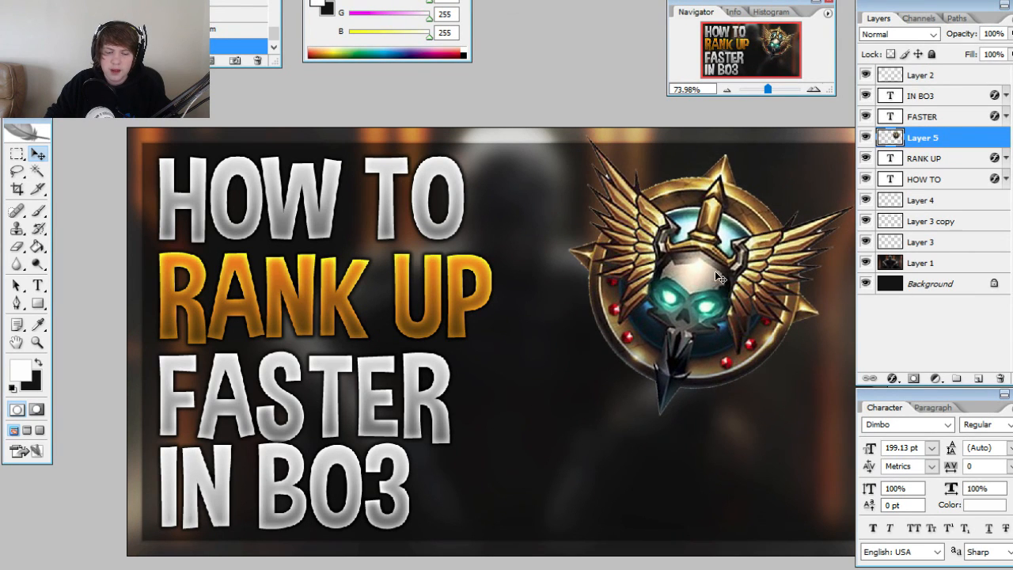
- Try enlarging the emblem to nearly the full height of the thumbnail, and undo the scaling
key(ctrl+t)
drag(564, 423, 351, 559)
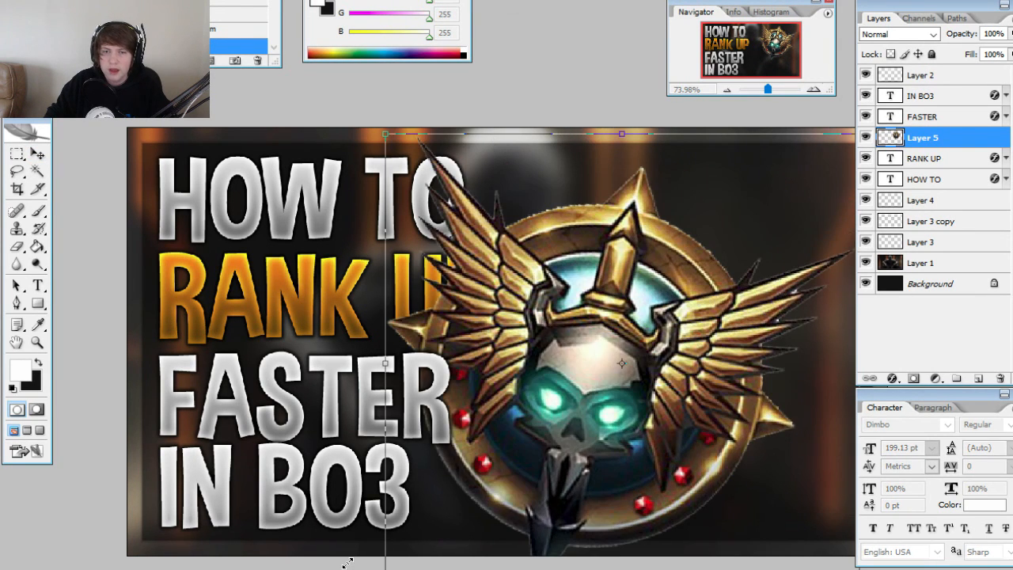
click(37, 156)
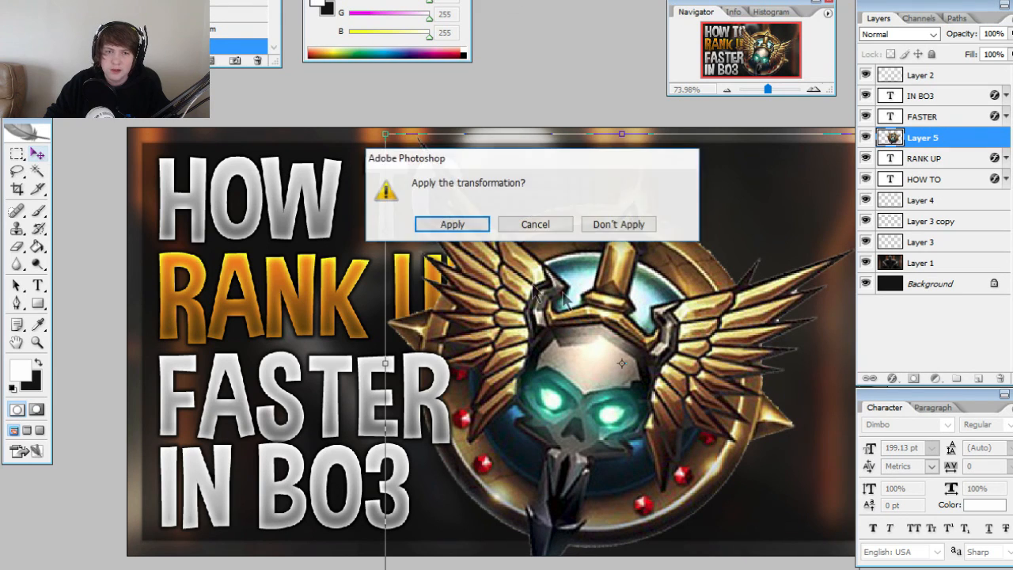
click(449, 224)
key(ctrl+z)
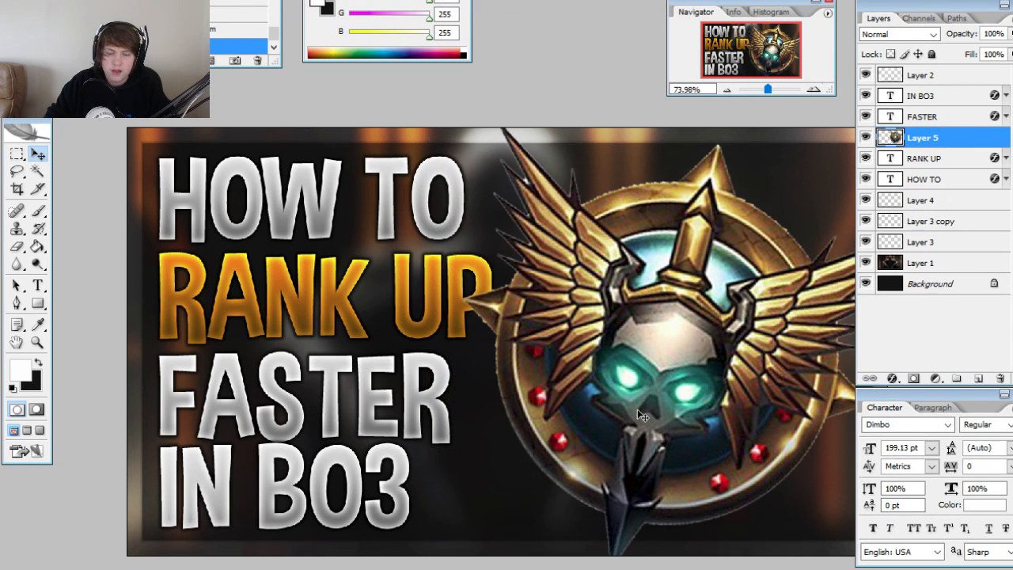
key(ctrl+z)
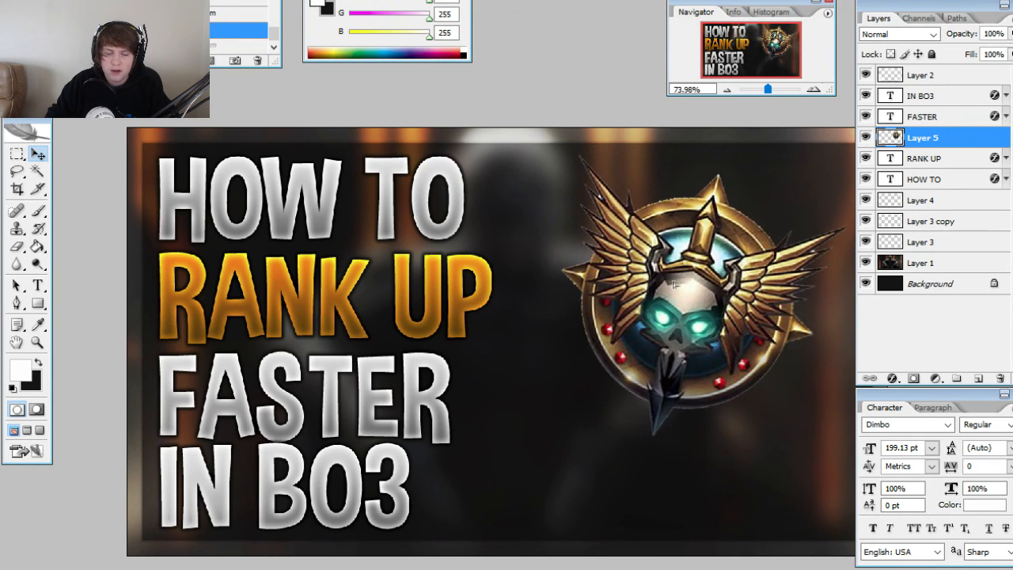
- Scale the emblem up moderately and position it just beside the text, around mid-height of the thumbnail
key(ctrl+t)
drag(558, 440, 511, 473)
click(38, 153)
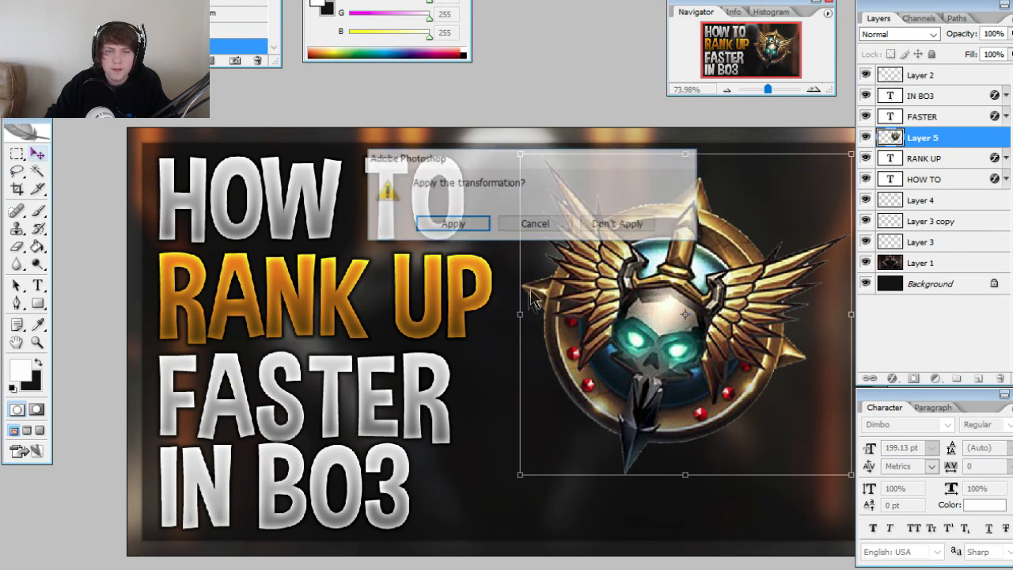
click(451, 231)
drag(467, 409, 453, 439)
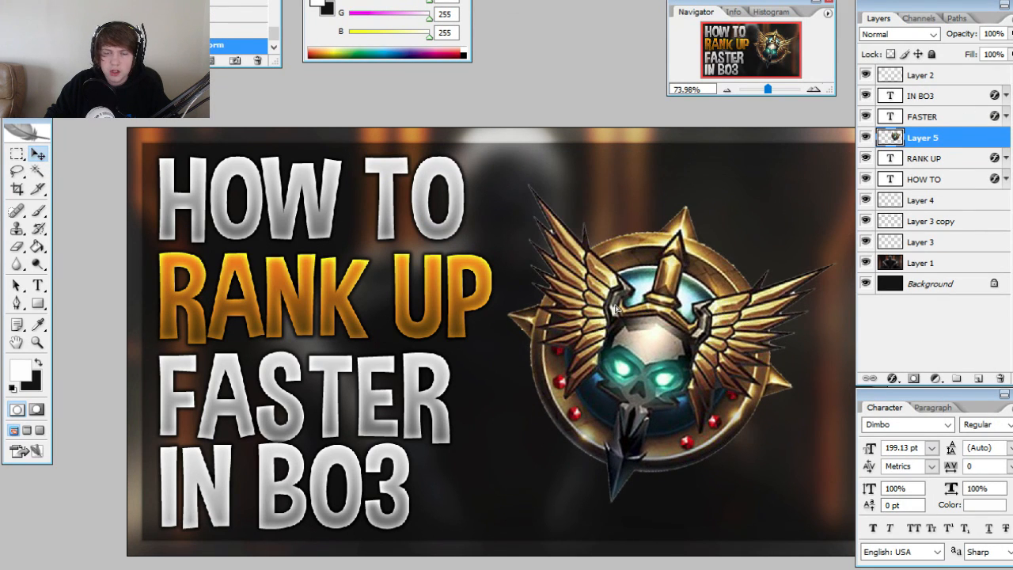
- Add a black Satin effect to the emblem layer with Overlay blend mode and 18% opacity
double_click(984, 136)
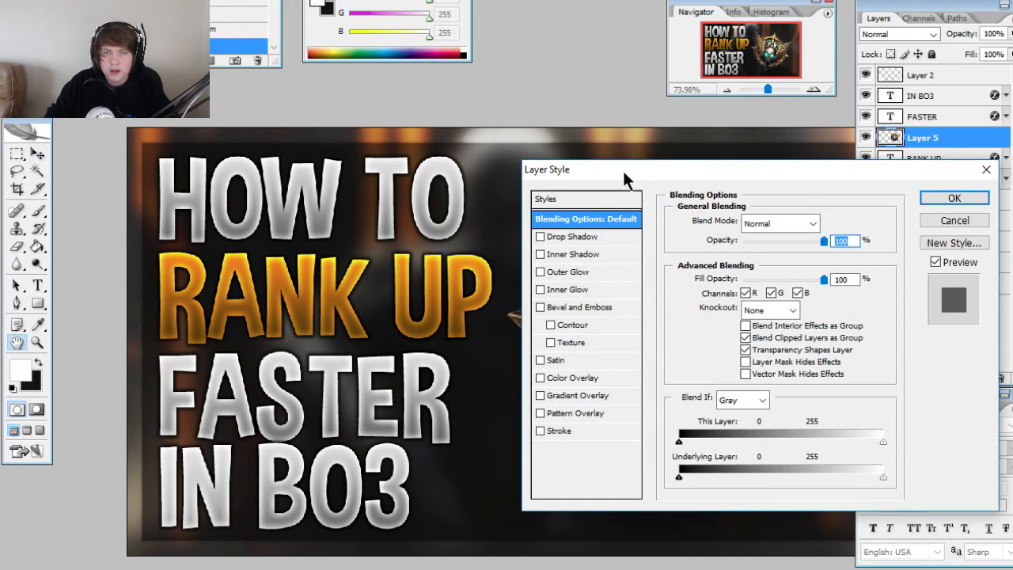
drag(622, 169, 374, 292)
drag(190, 221, 105, 79)
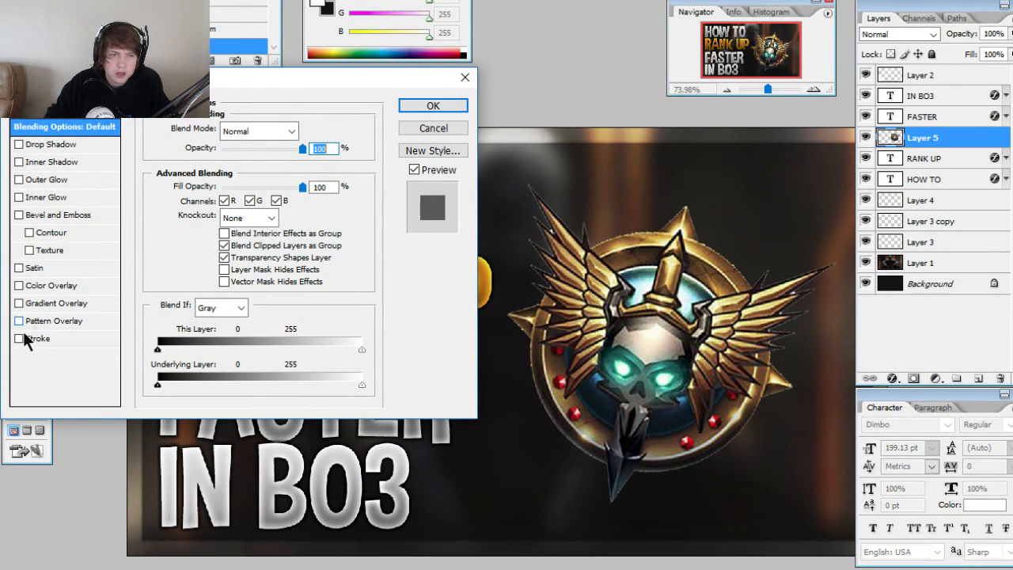
click(35, 268)
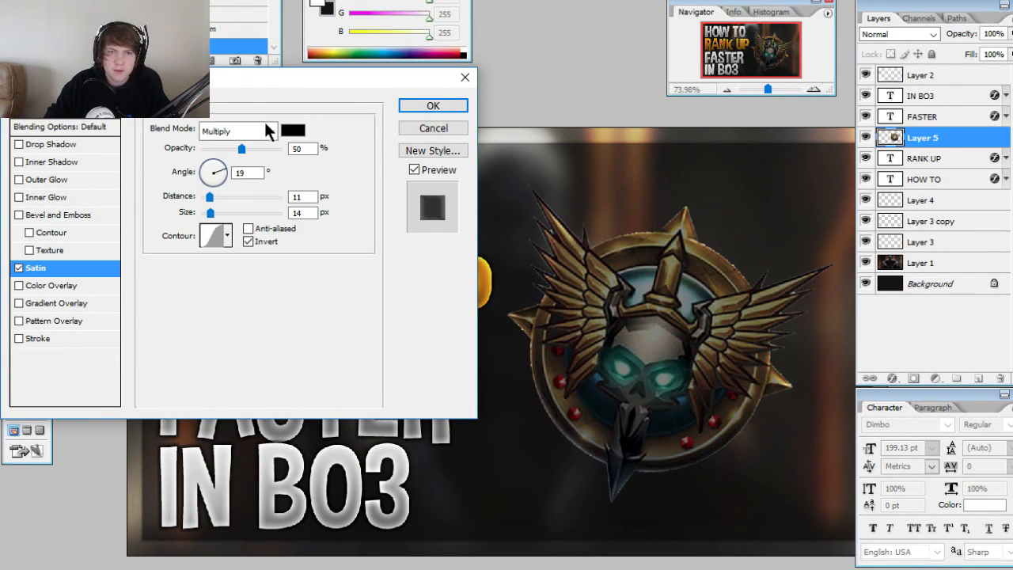
click(270, 130)
click(231, 319)
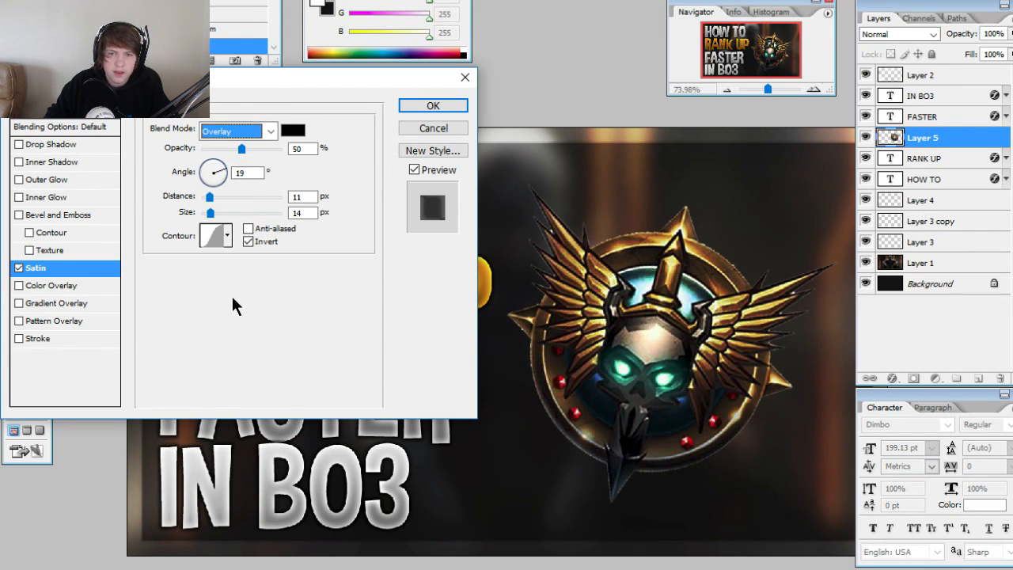
drag(243, 148, 216, 148)
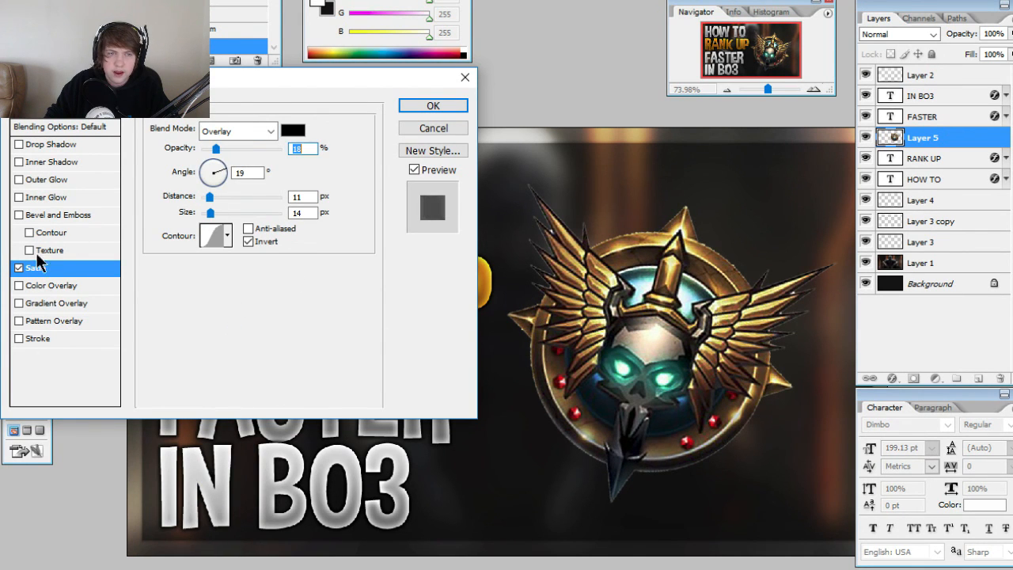
- Add a black-to-white Gradient Overlay to the emblem layer with Overlay blend mode and 45% opacity
click(31, 303)
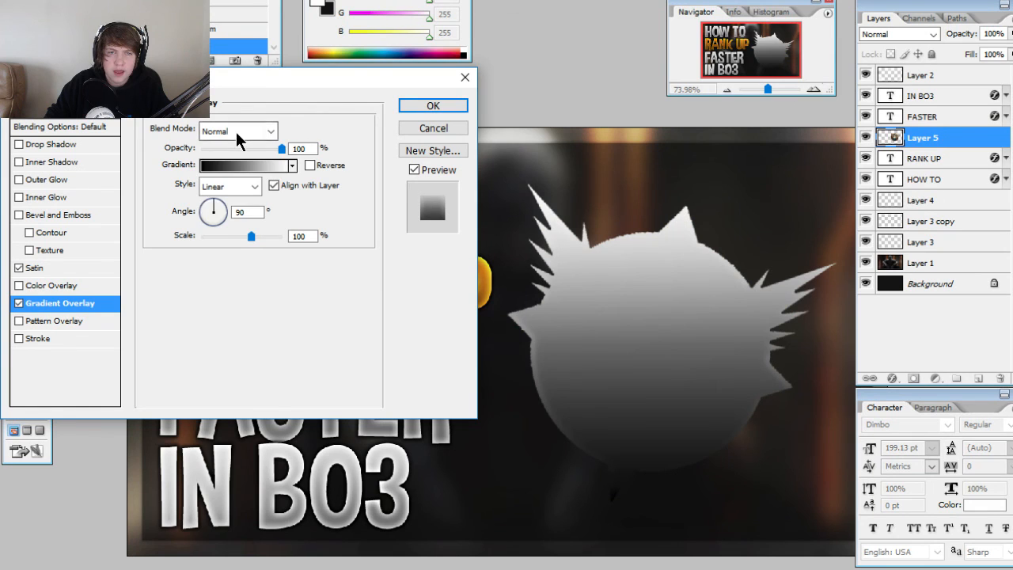
click(235, 129)
click(223, 314)
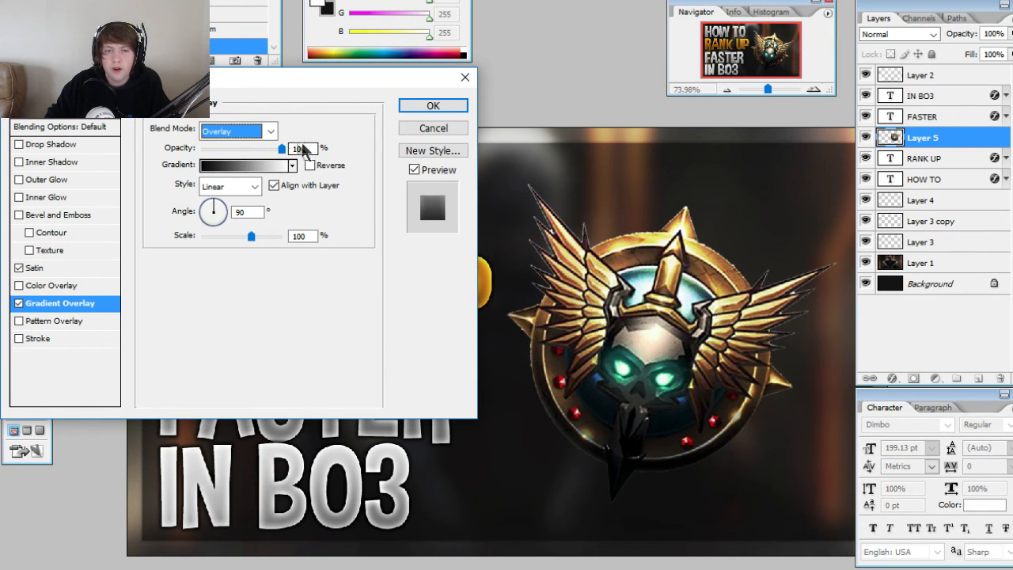
drag(276, 149, 238, 149)
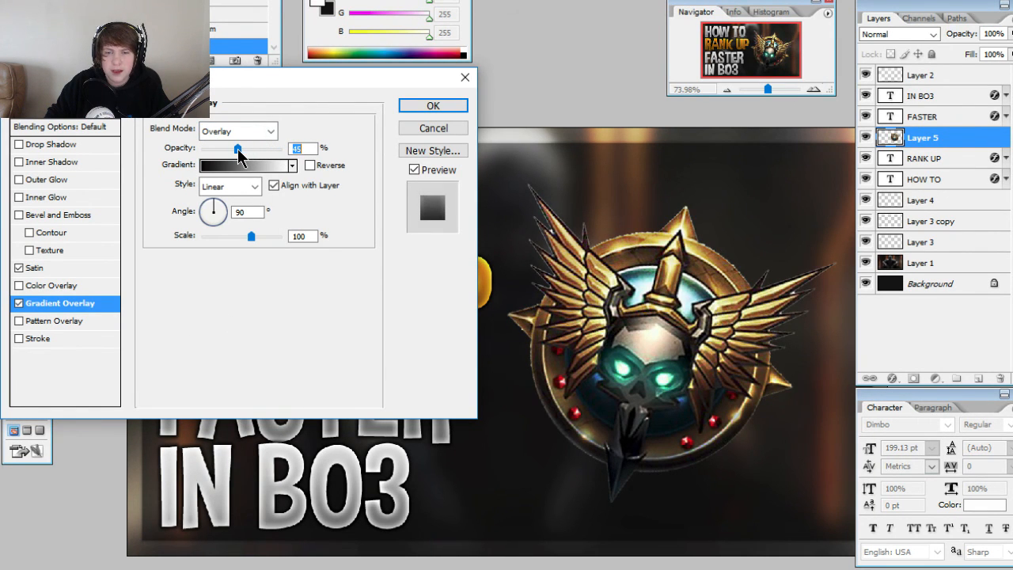
- Add a white Inner Glow to the emblem layer with Overlay blend mode, 100% opacity and a size of 50 px
click(19, 197)
click(35, 198)
click(184, 185)
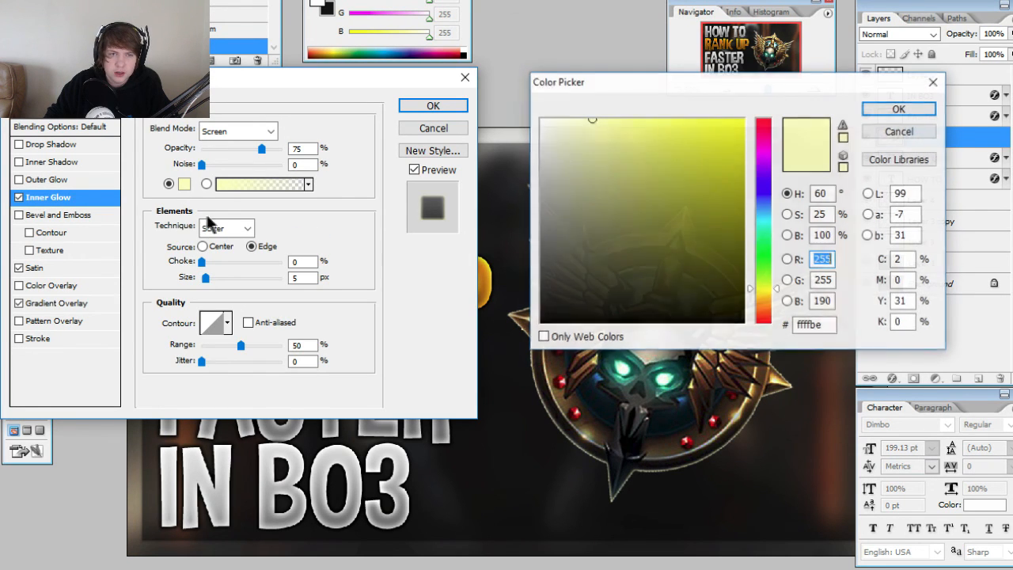
click(909, 108)
drag(269, 148, 363, 171)
drag(205, 277, 209, 277)
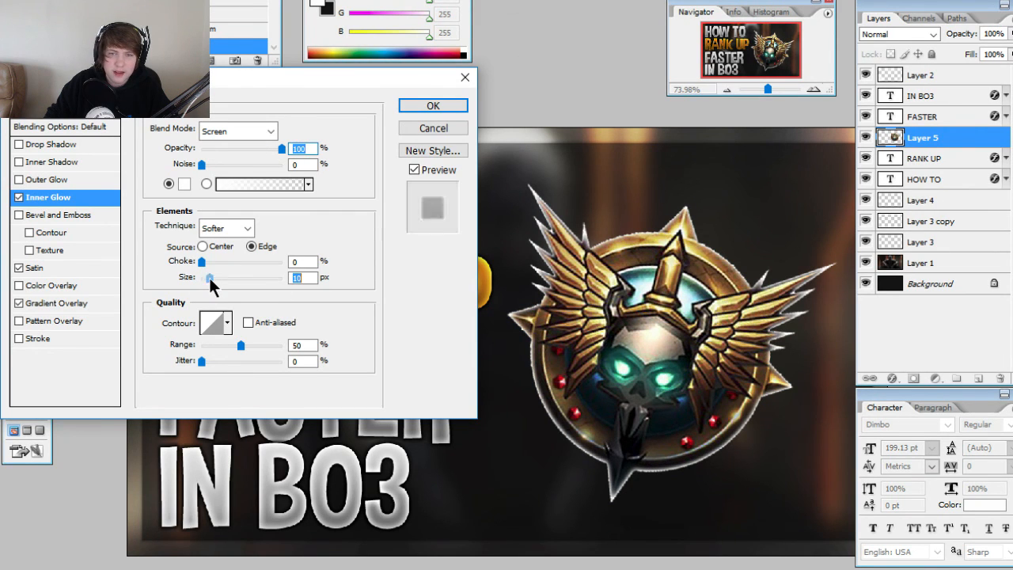
click(211, 130)
click(228, 315)
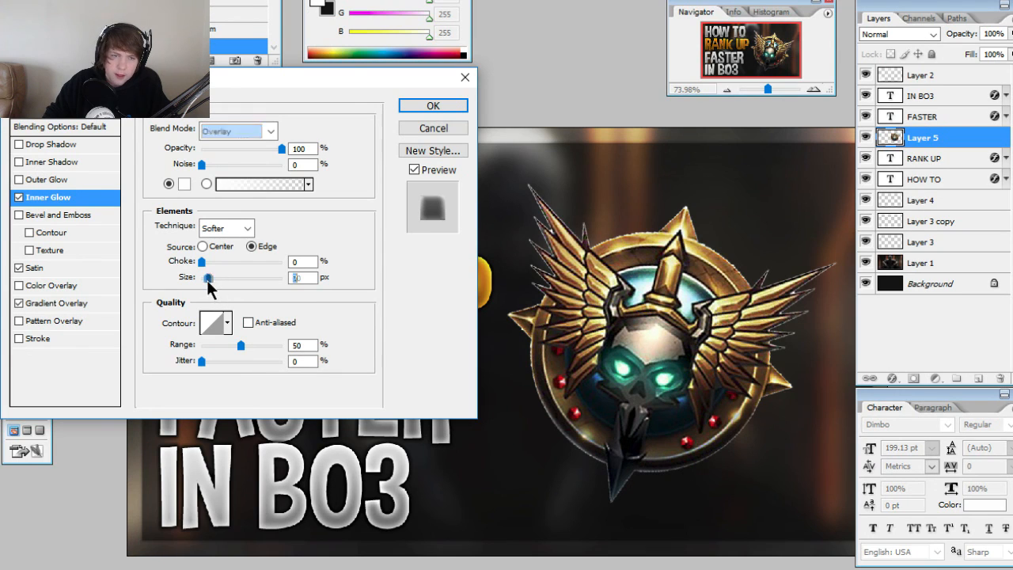
drag(211, 280, 236, 285)
drag(234, 291, 227, 289)
text(50)
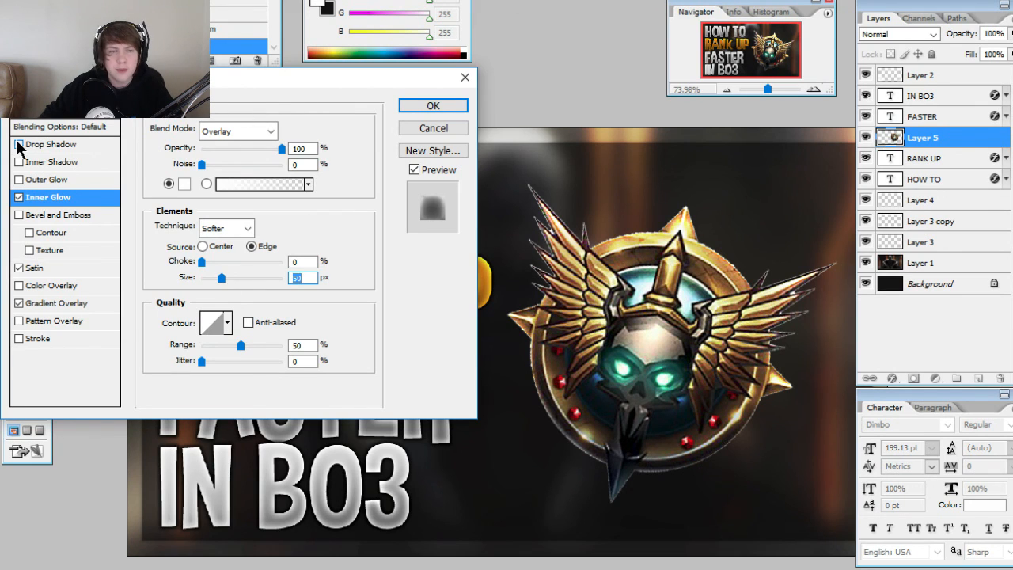
- Add a black Multiply Drop Shadow to the emblem with 75% opacity, 0 px distance, 23% spread and 16 px size
click(43, 145)
drag(205, 197, 212, 229)
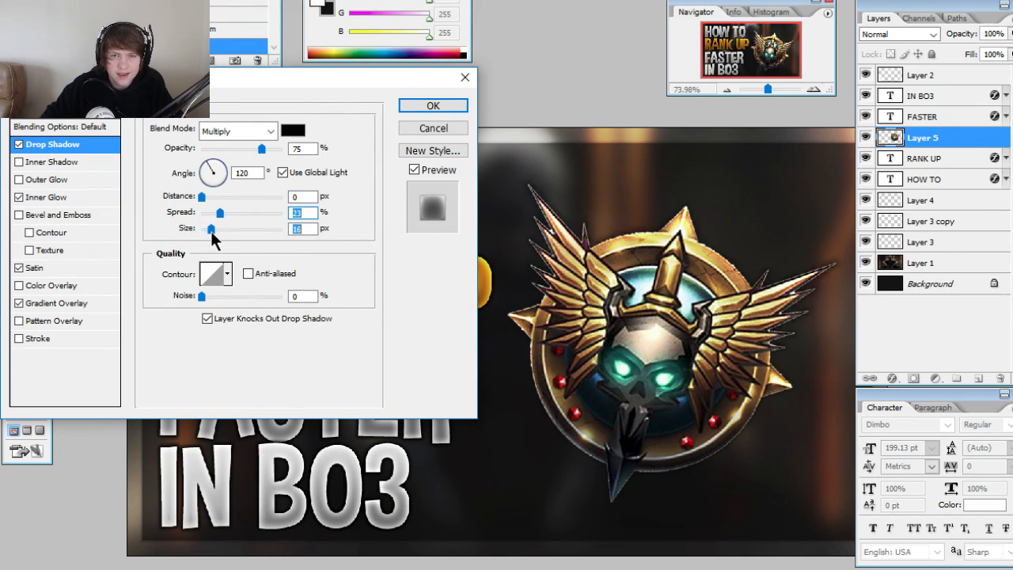
click(432, 106)
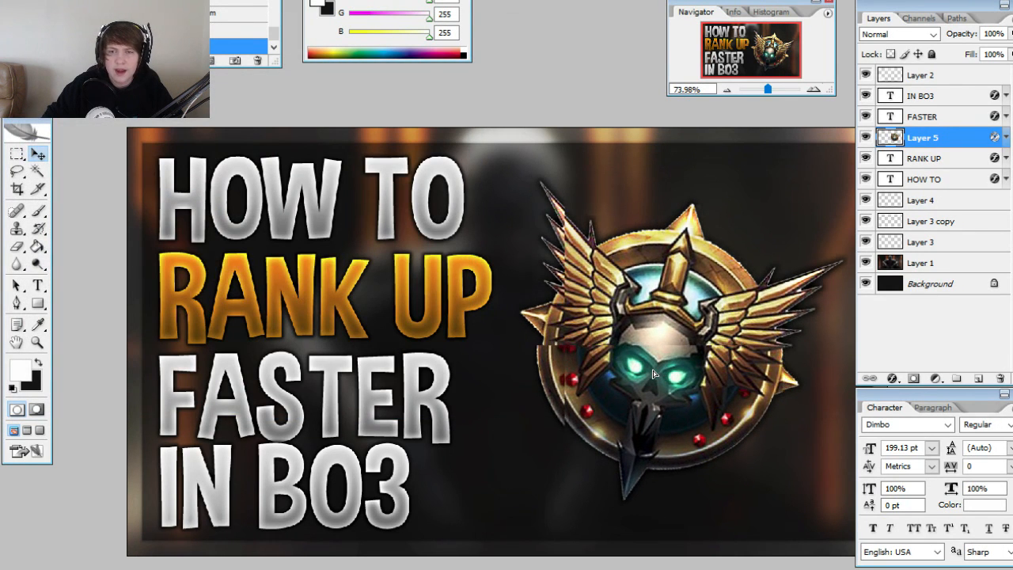
- Move the emblem slightly to the right within the thumbnail, keeping it at the same height
key(z)
right_click(299, 468)
key(Escape)
right_click(440, 450)
click(486, 538)
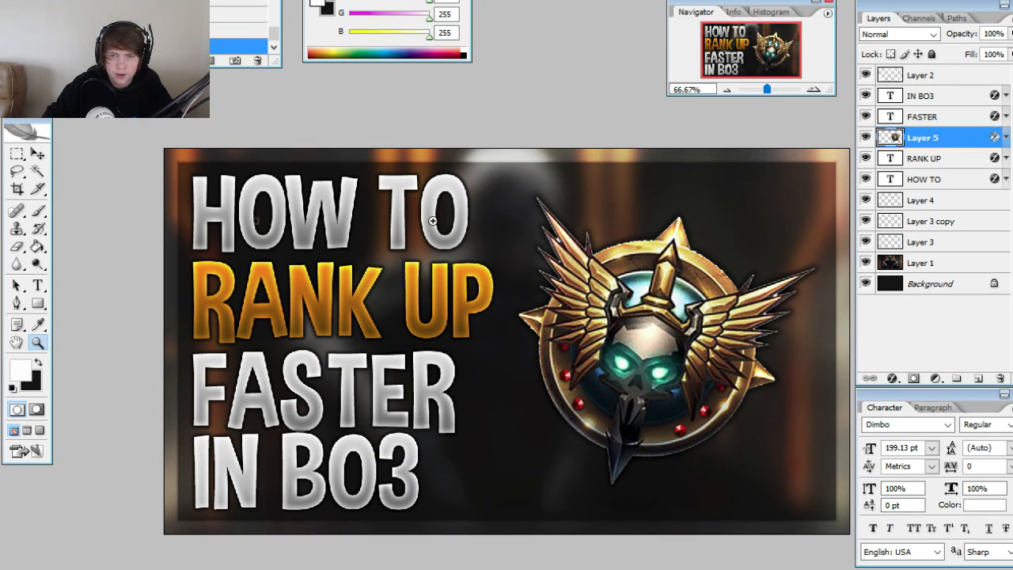
click(38, 153)
drag(649, 362, 667, 362)
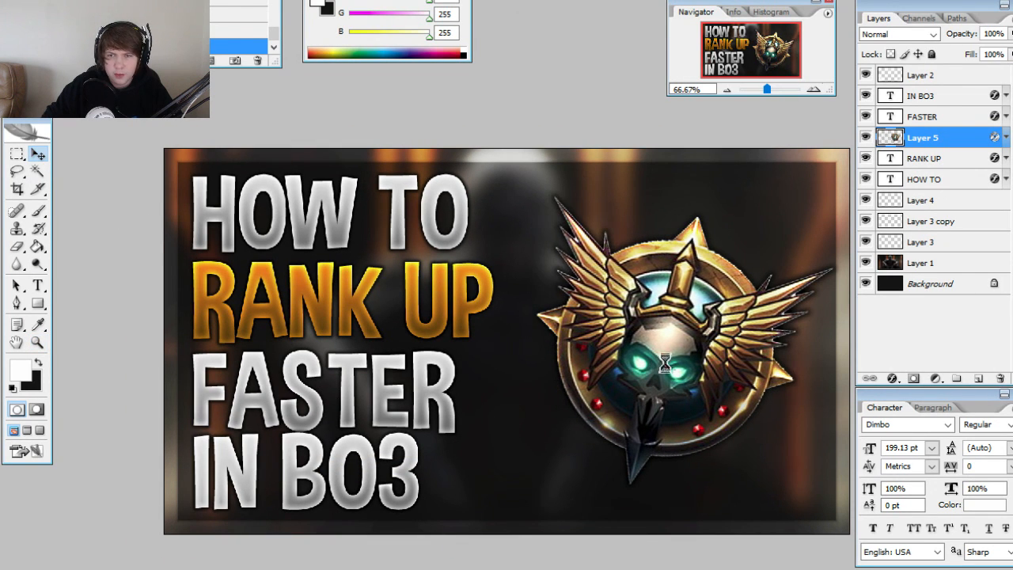
- Scale the HOW TO, RANK UP, FASTER and IN BO3 text layers up slightly together, keeping their upper-left corner in place
click(925, 95)
click(926, 117)
ctrl+click(937, 158)
click(939, 182)
ctrl+click(946, 159)
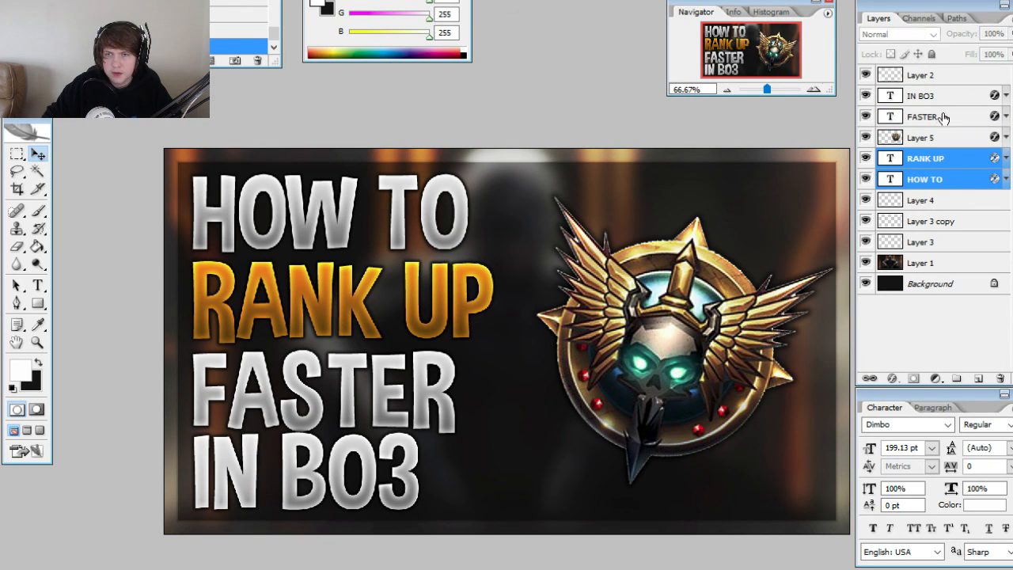
ctrl+click(943, 116)
ctrl+click(943, 101)
key(ctrl+t)
drag(496, 512, 509, 522)
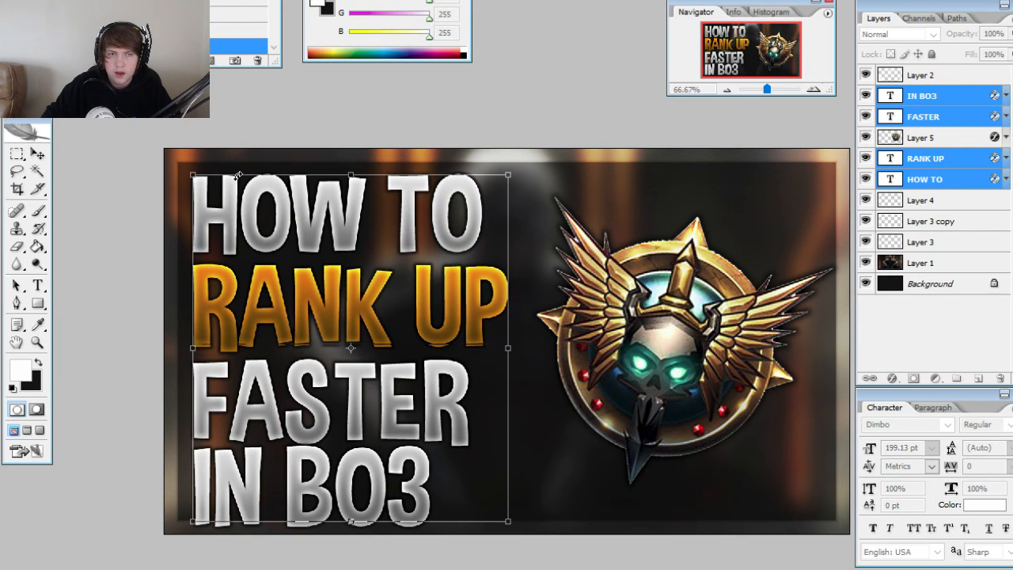
click(37, 153)
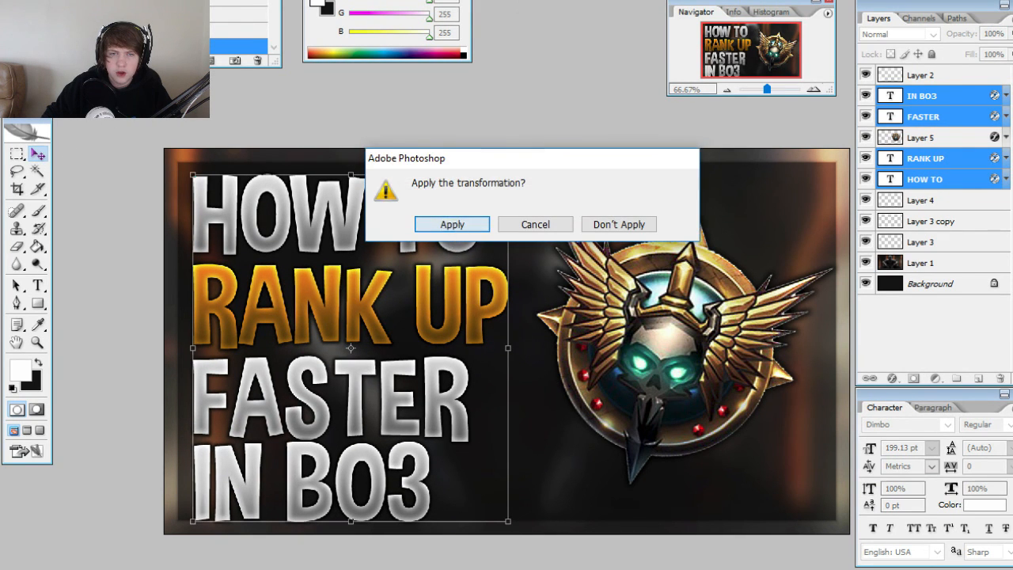
key(Return)
- Shift the four text lines slightly up and left so they sit evenly inside the thumbnail's border
drag(315, 373, 315, 366)
key(Left)
key(Left)
key(Left)
key(Left)
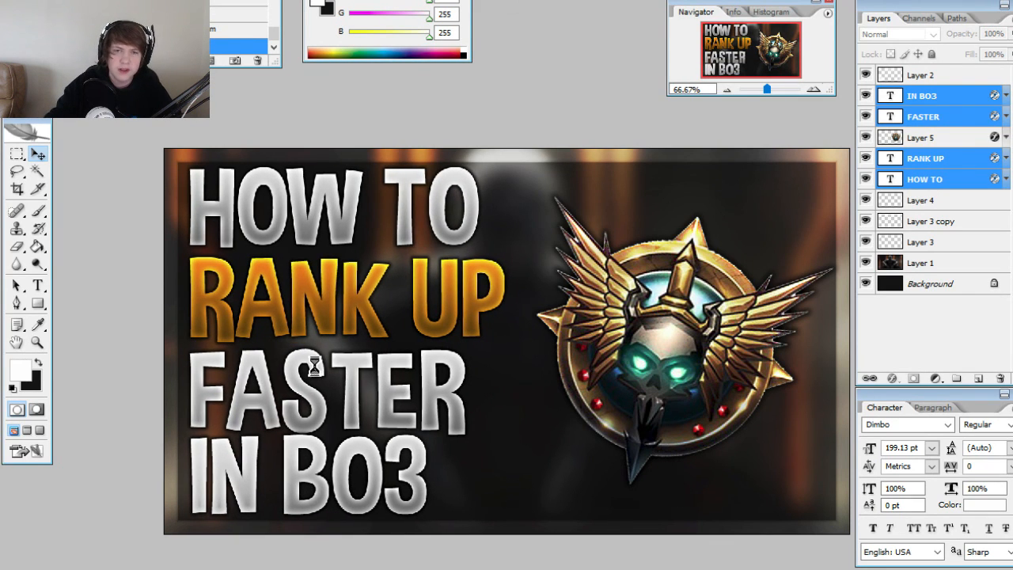
- Try stretching the four text lines horizontally across the emblem, and undo the stretch
key(ctrl+t)
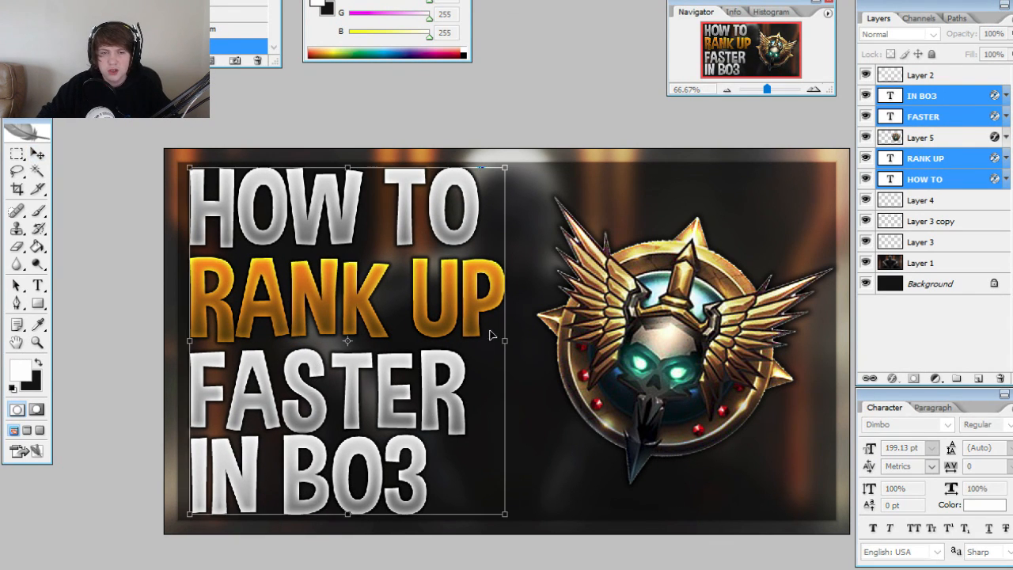
drag(505, 336, 708, 348)
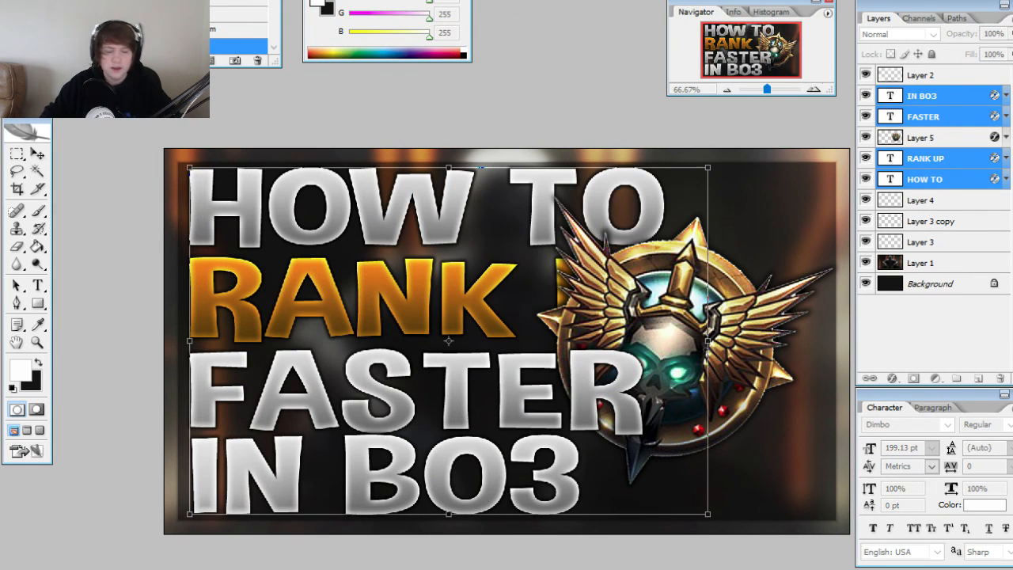
key(ctrl+z)
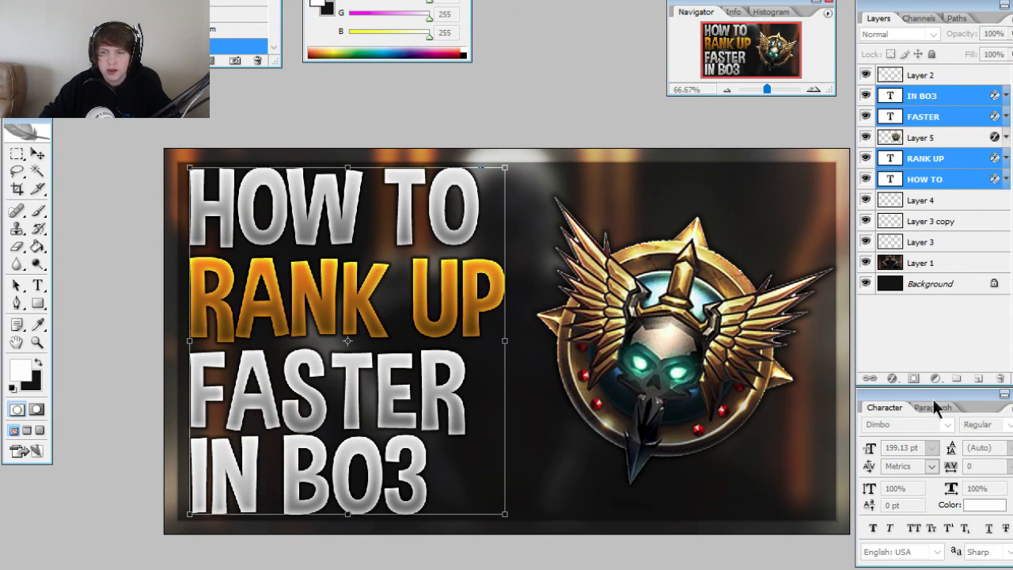
click(37, 152)
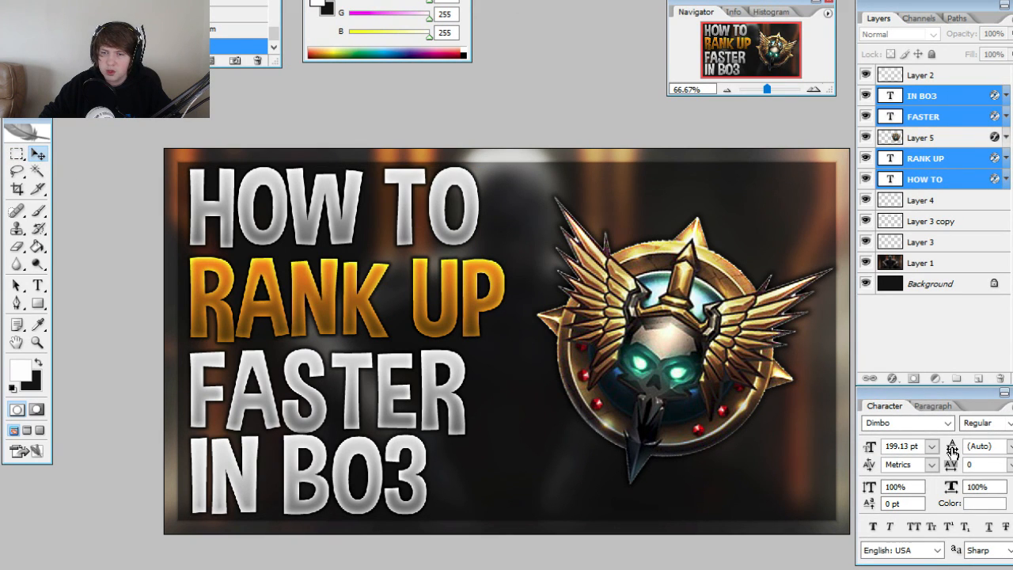
- Try a letter tracking of 1120 on the four text lines, and set the tracking back to 0
drag(950, 468, 993, 473)
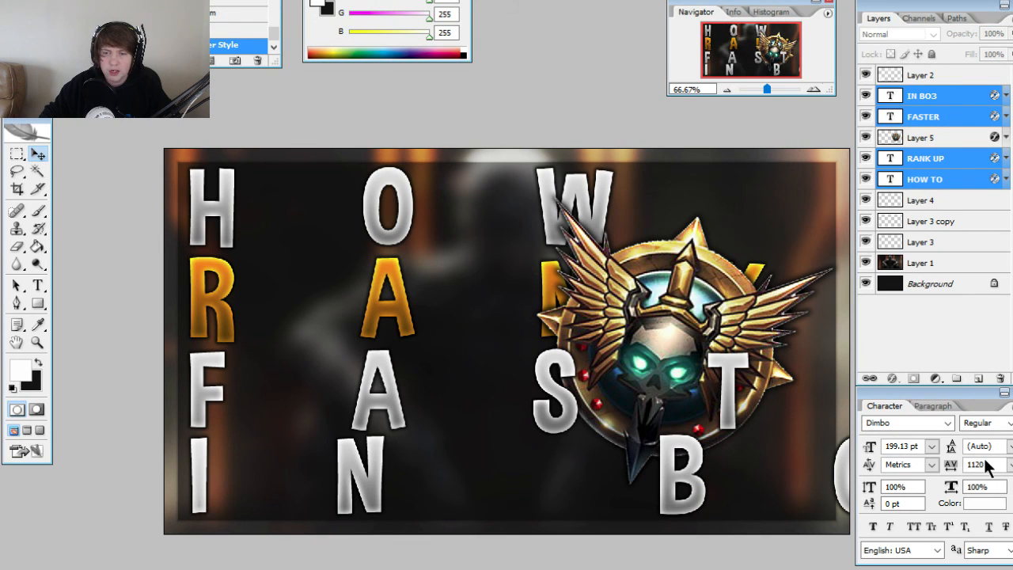
click(991, 464)
text(0)
key(Return)
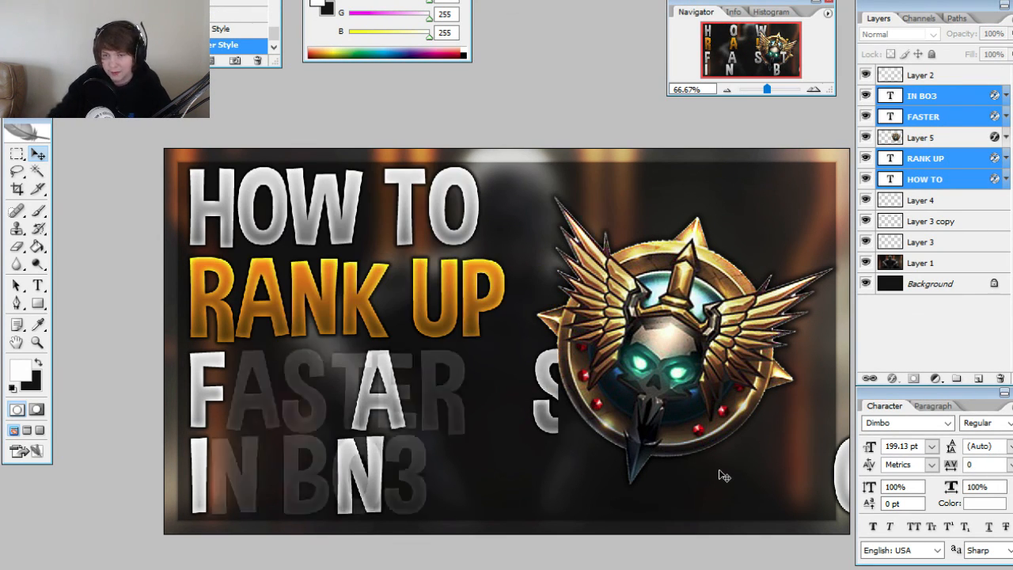
- Try a vertical scale of 137% on the four text lines, undo it, and try a kerning value of 720
drag(870, 487, 897, 488)
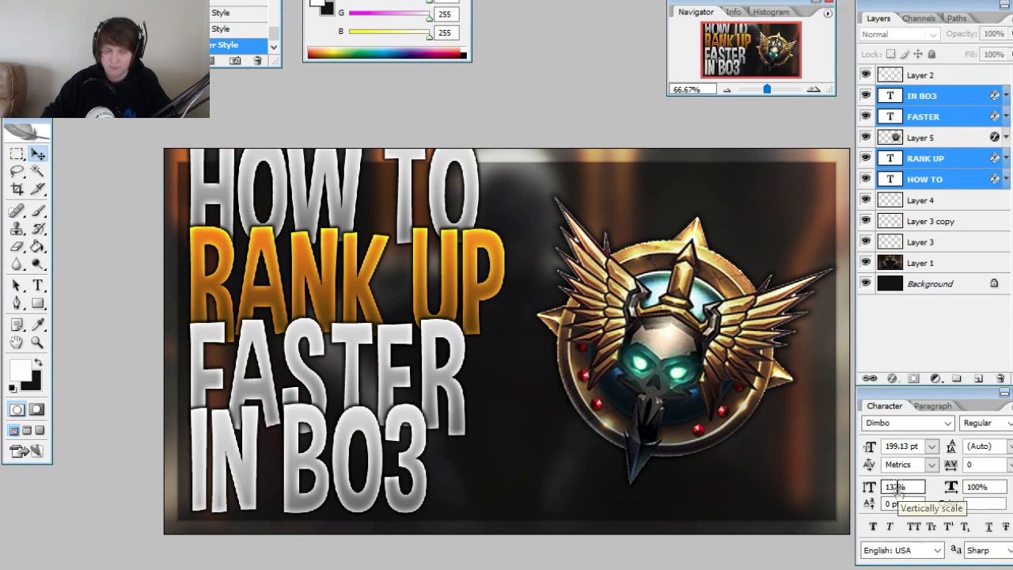
key(ctrl+z)
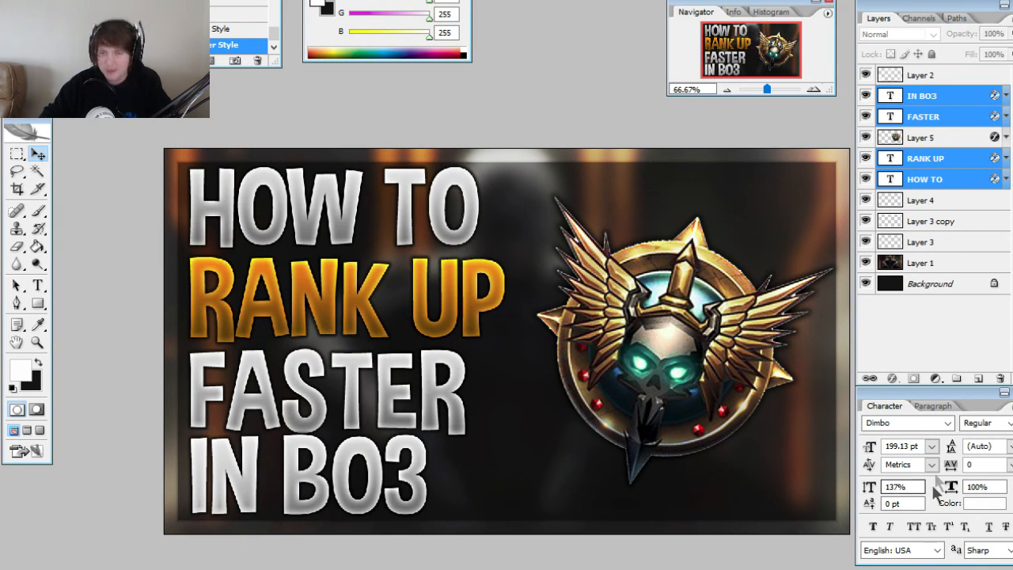
drag(871, 466, 930, 486)
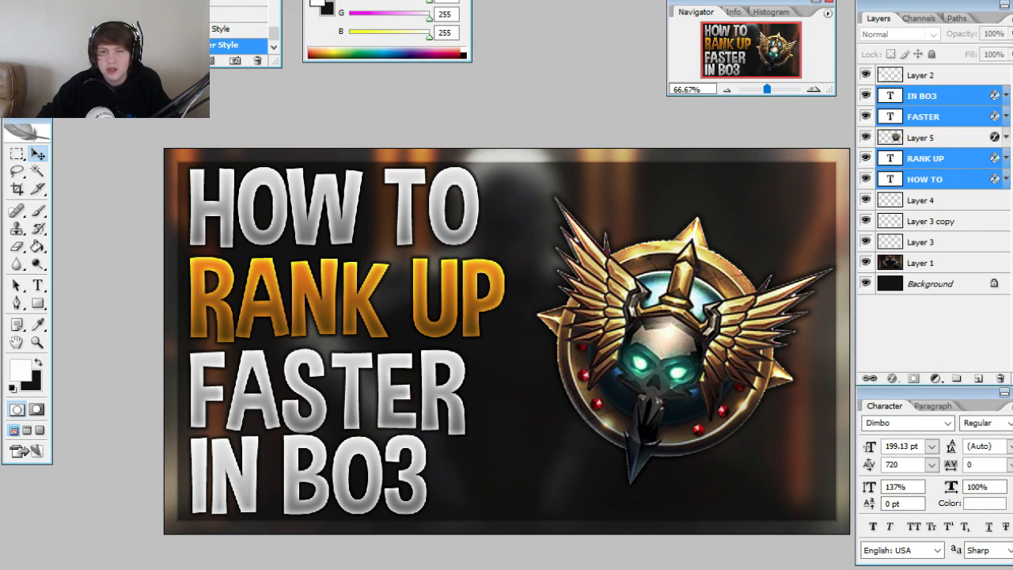
- Move the emblem on Layer 5 slightly left, closer to the text
click(954, 96)
click(954, 138)
drag(710, 327, 690, 333)
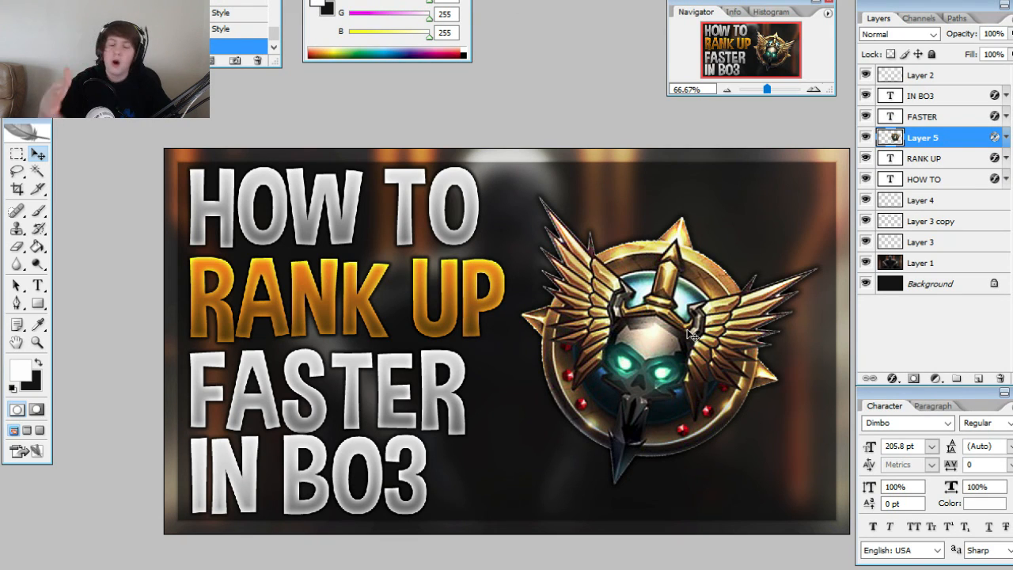